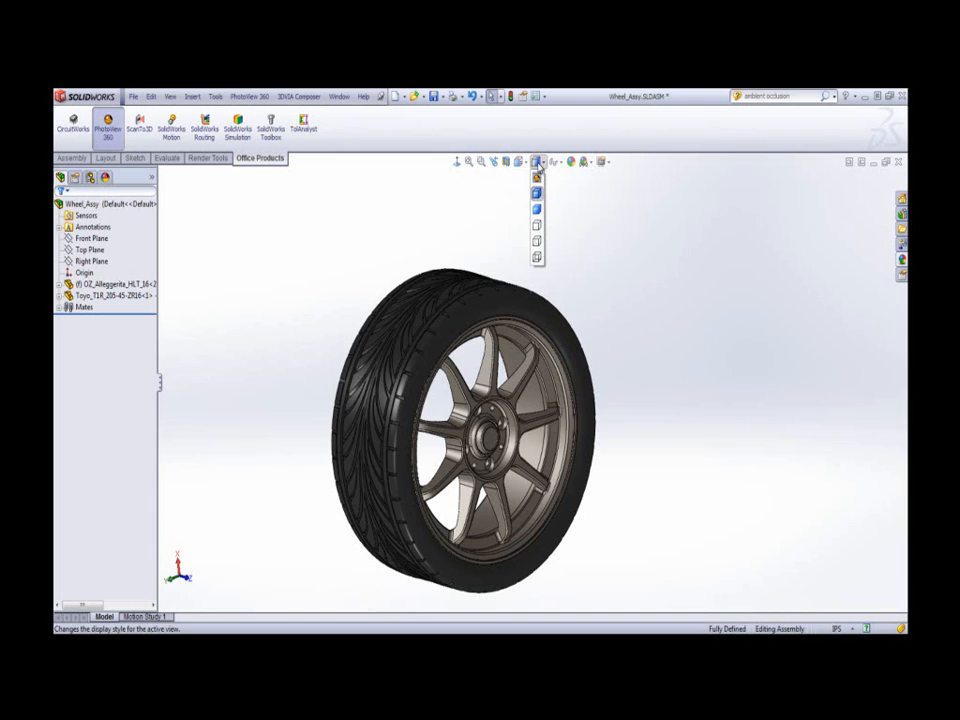
# Set the assembly's display style to Shaded without edges and turn on RealView Graphics.
pyautogui.click(538, 211)
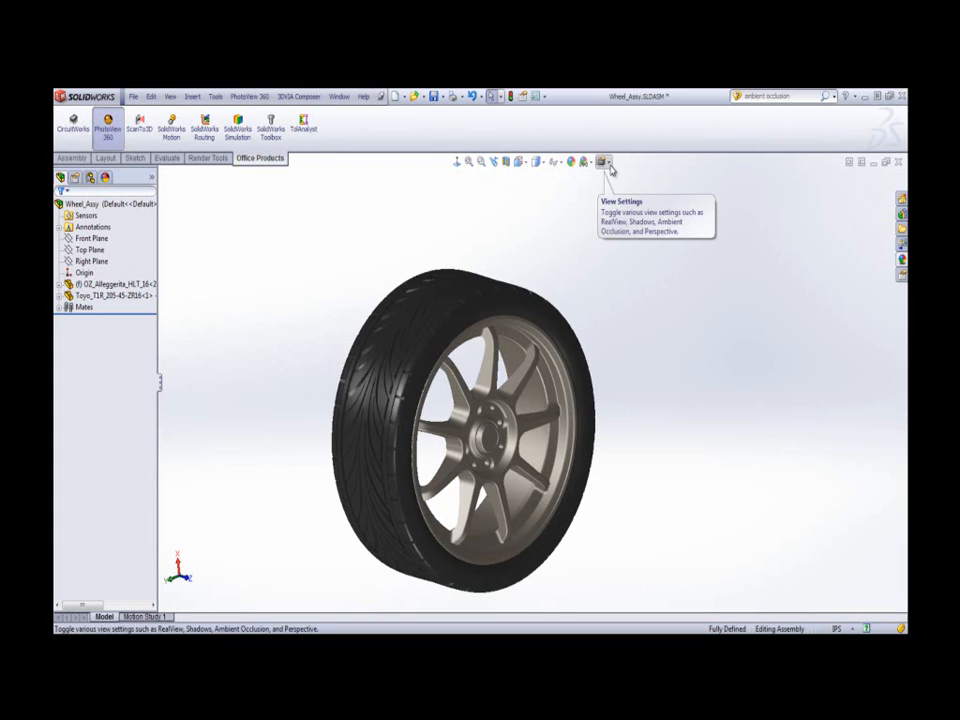
pyautogui.click(609, 165)
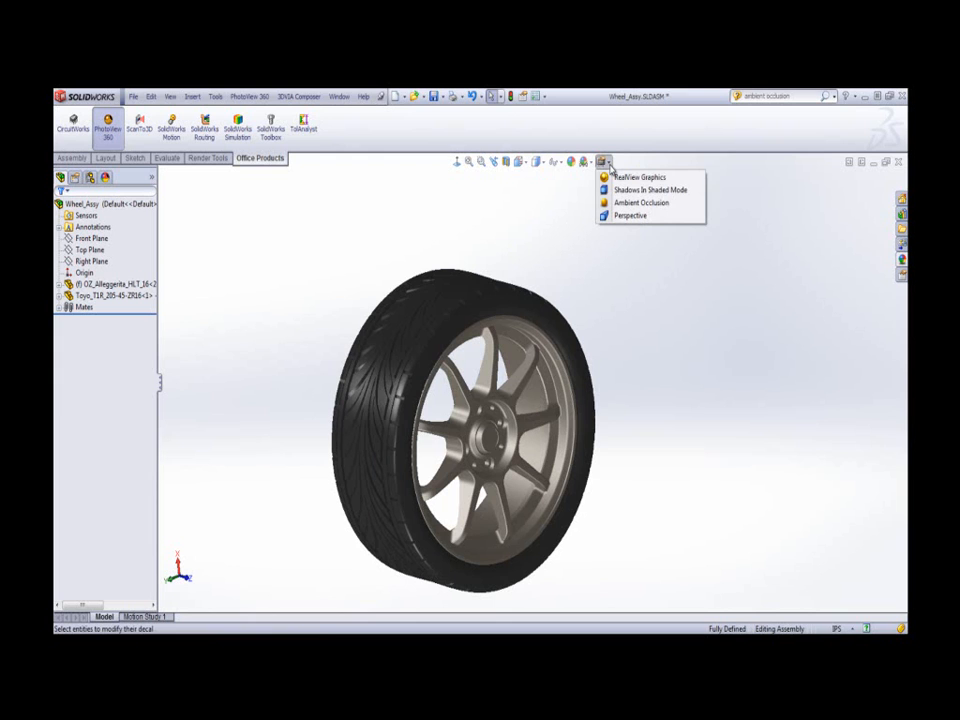
pyautogui.click(673, 189)
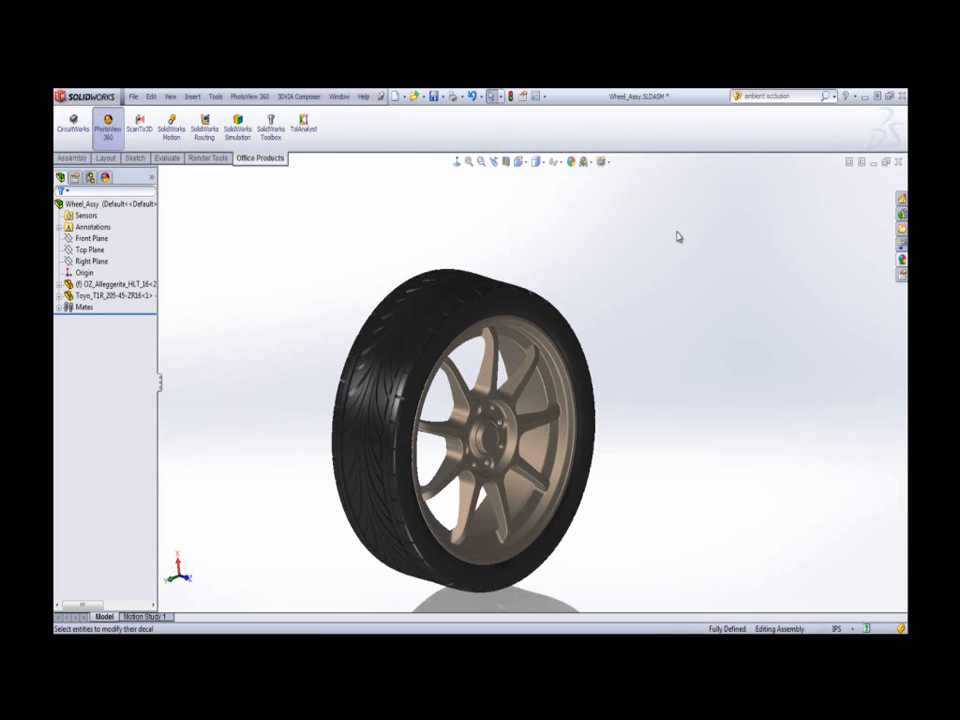
# Turn on Shadows In Shaded Mode and Ambient Occlusion for the wheel assembly view.
pyautogui.click(609, 164)
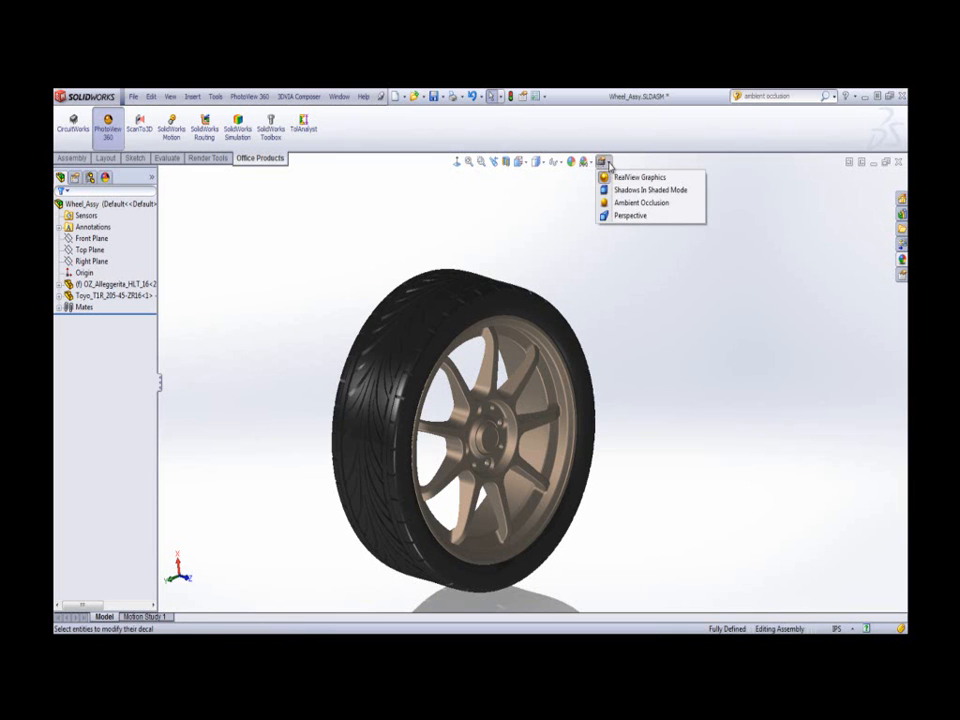
pyautogui.click(675, 191)
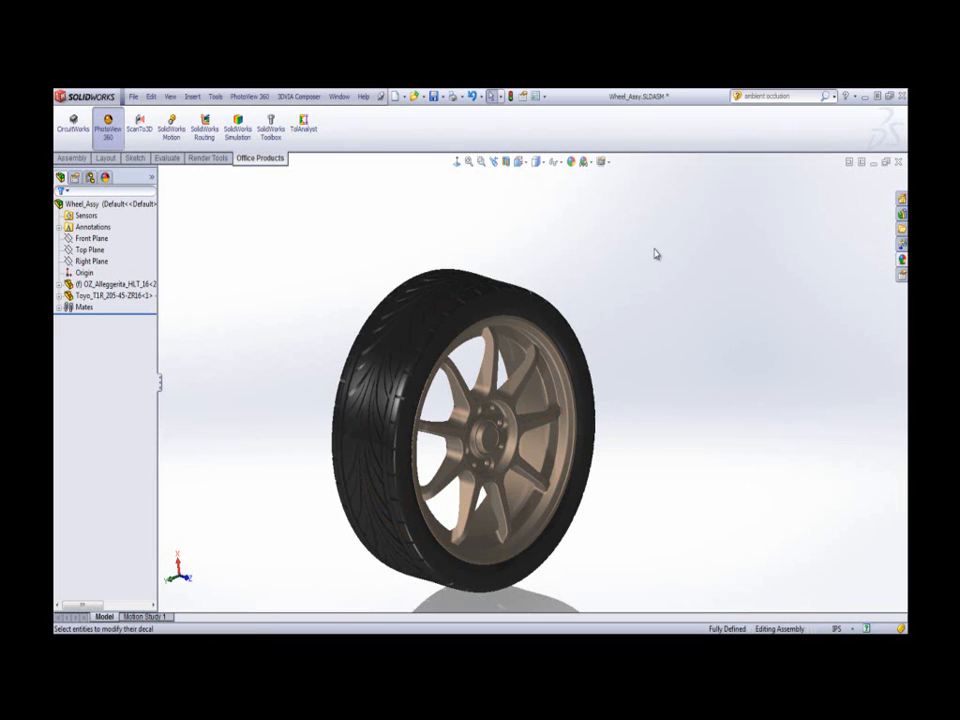
pyautogui.click(609, 163)
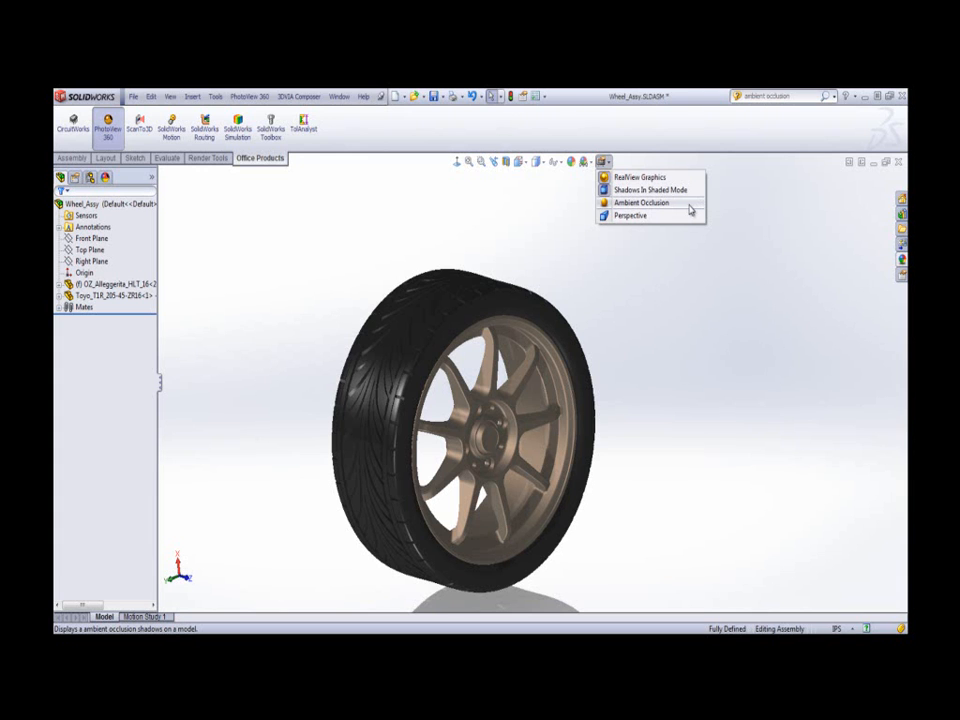
pyautogui.click(690, 209)
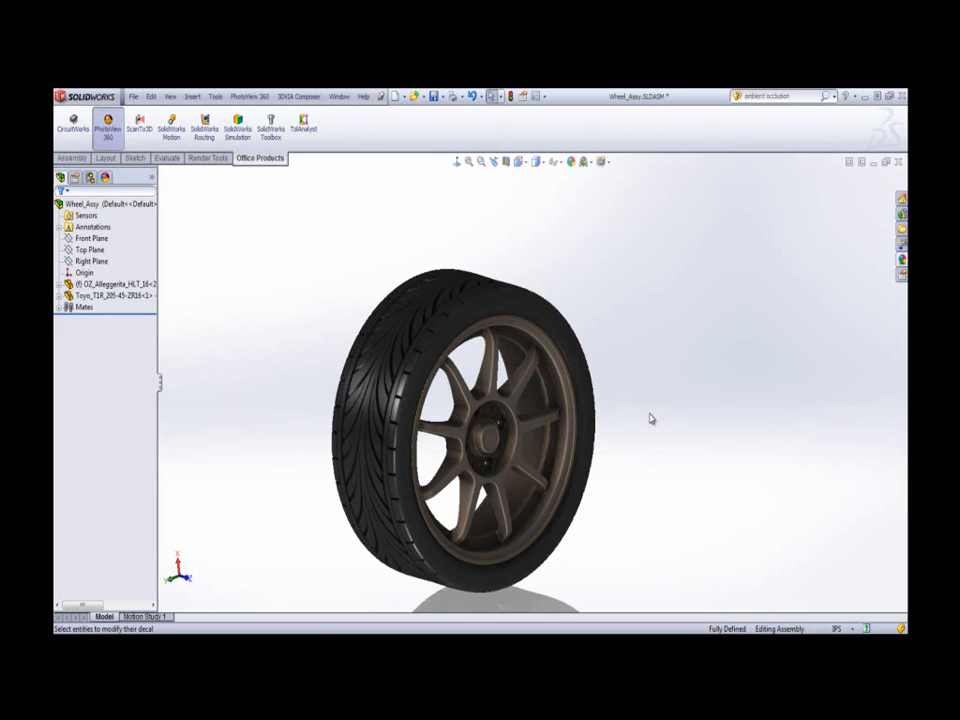
# Turn on Perspective for the assembly view and set its observer position to .1.
pyautogui.click(603, 161)
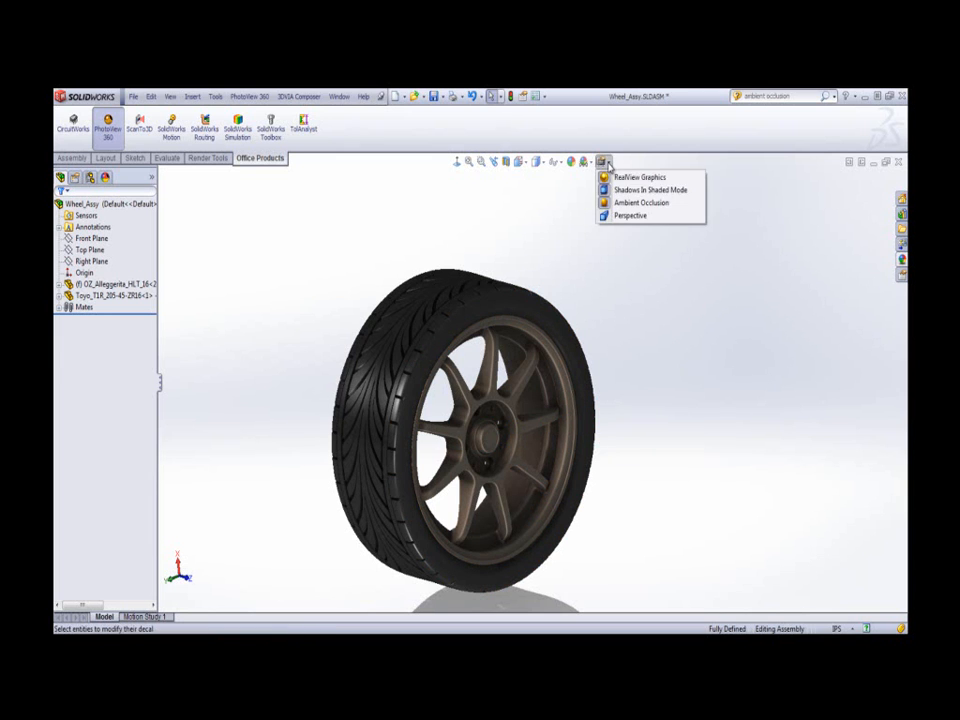
pyautogui.click(653, 217)
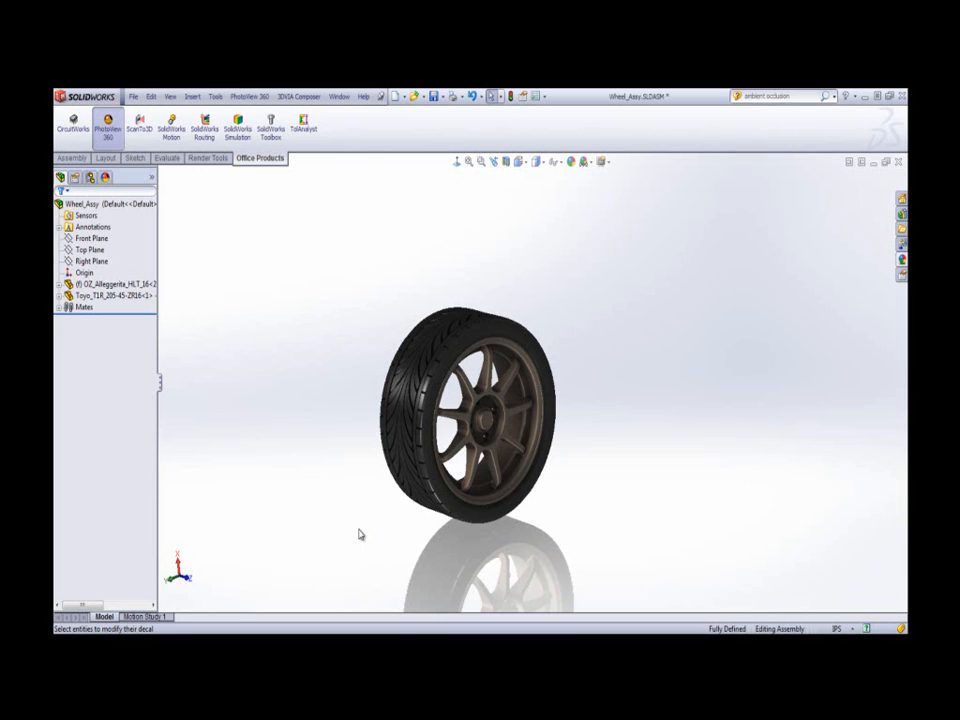
pyautogui.click(170, 97)
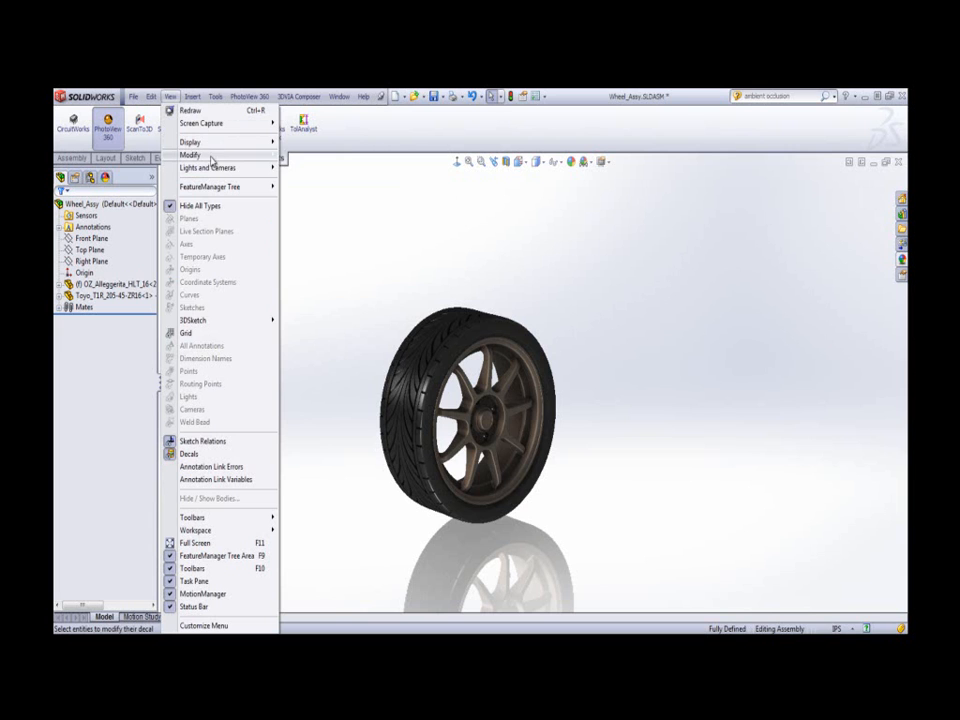
pyautogui.moveTo(215, 155)
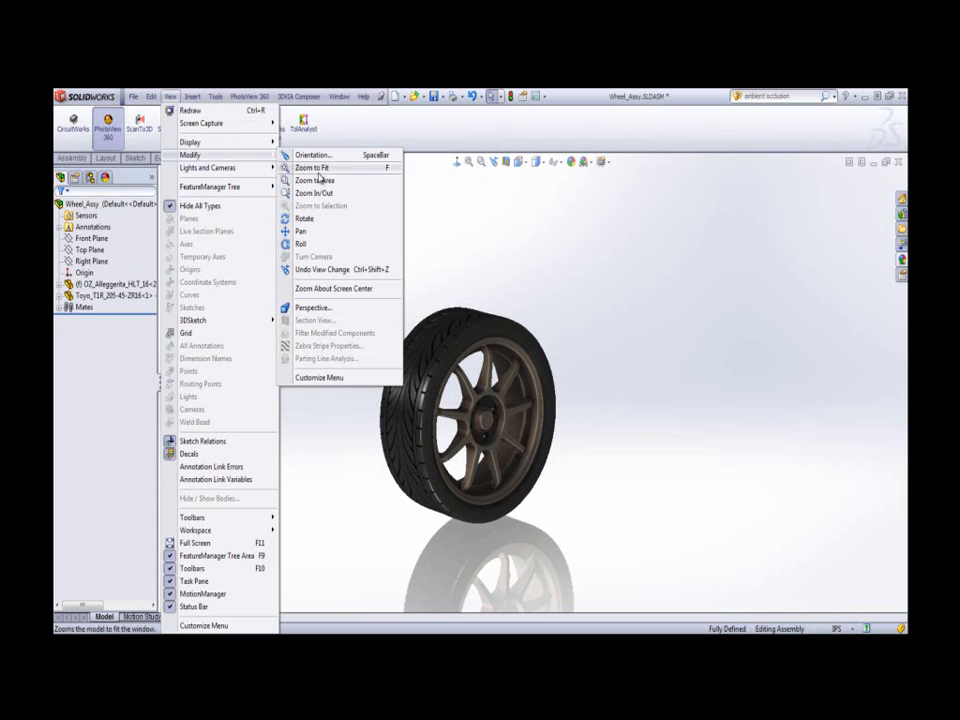
pyautogui.click(335, 311)
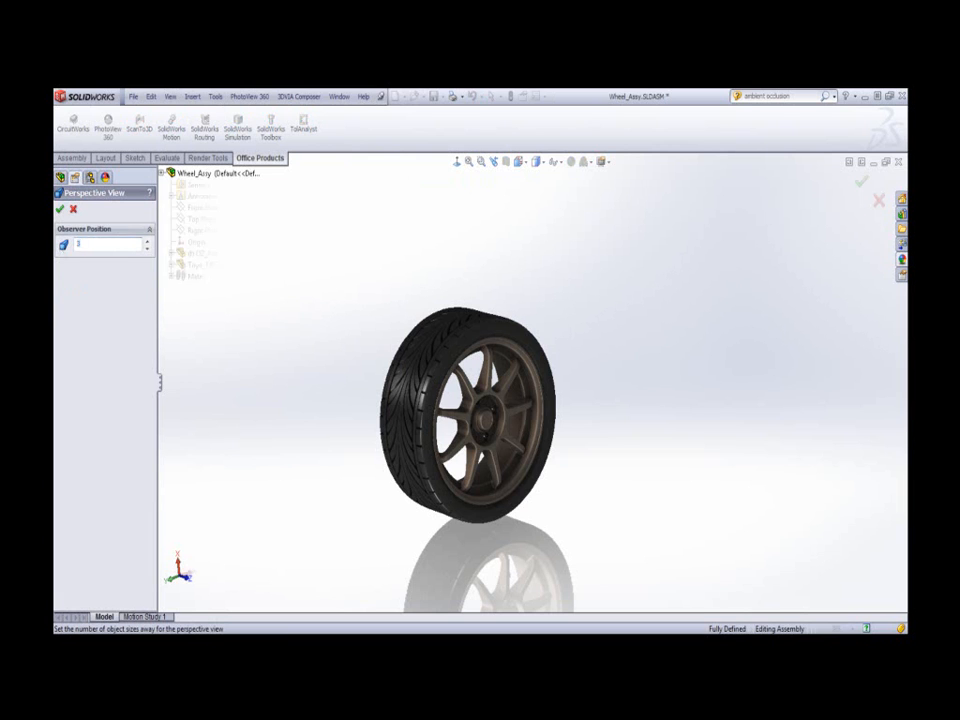
pyautogui.press('BackSpace')
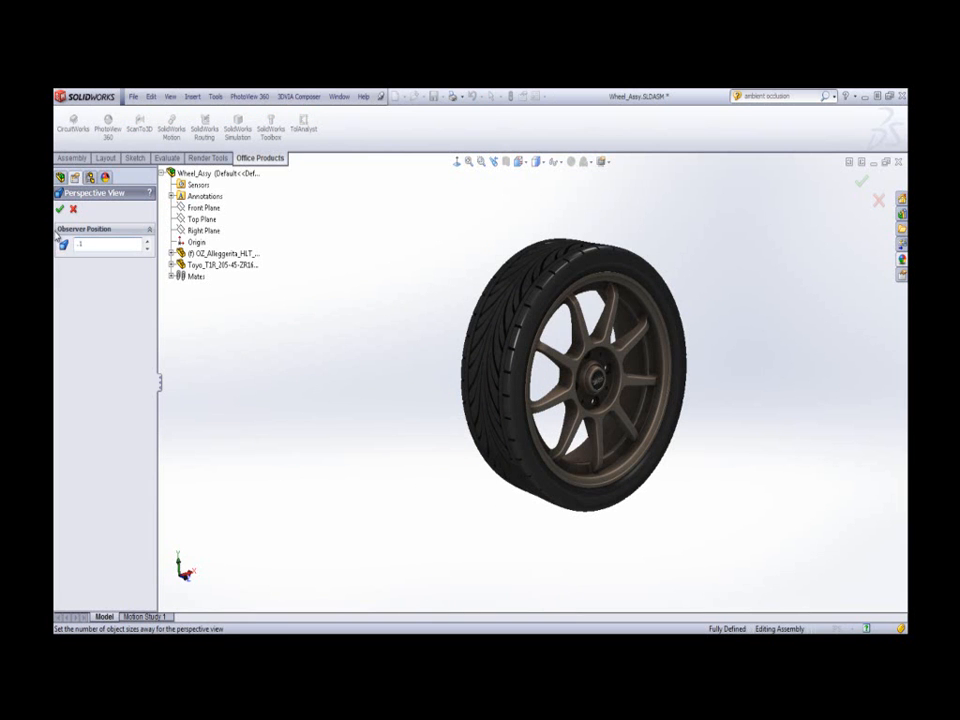
pyautogui.click(59, 209)
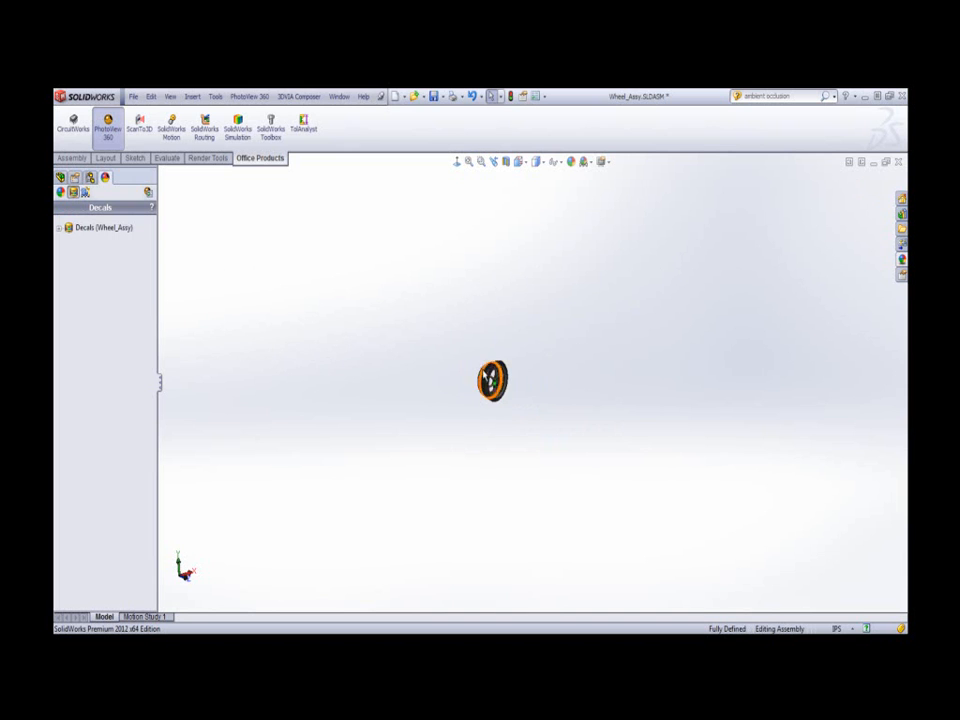
# Display the list of decals assigned to the wheel assembly.
pyautogui.moveTo(479, 383); pyautogui.dragTo(437, 362, button='middle')
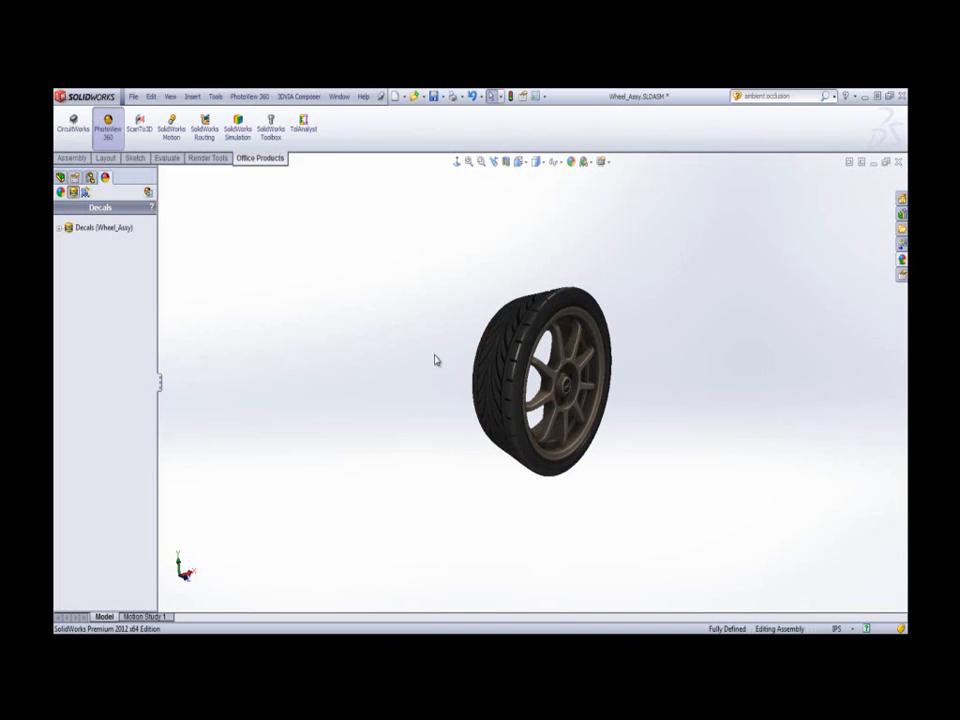
pyautogui.moveTo(448, 364); pyautogui.dragTo(605, 428, button='middle')
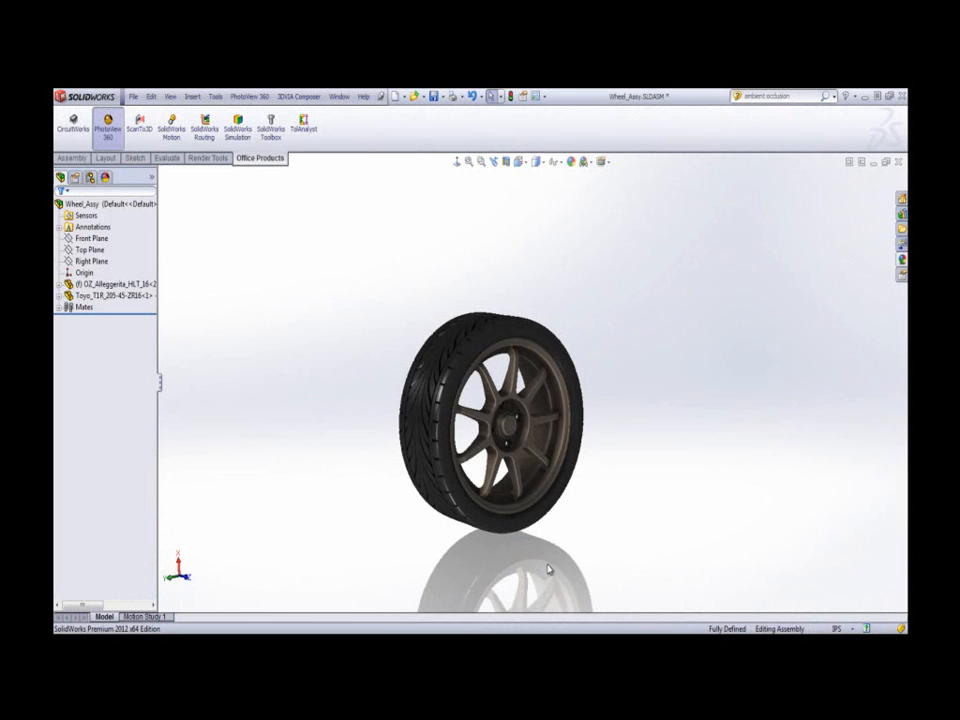
pyautogui.click(105, 177)
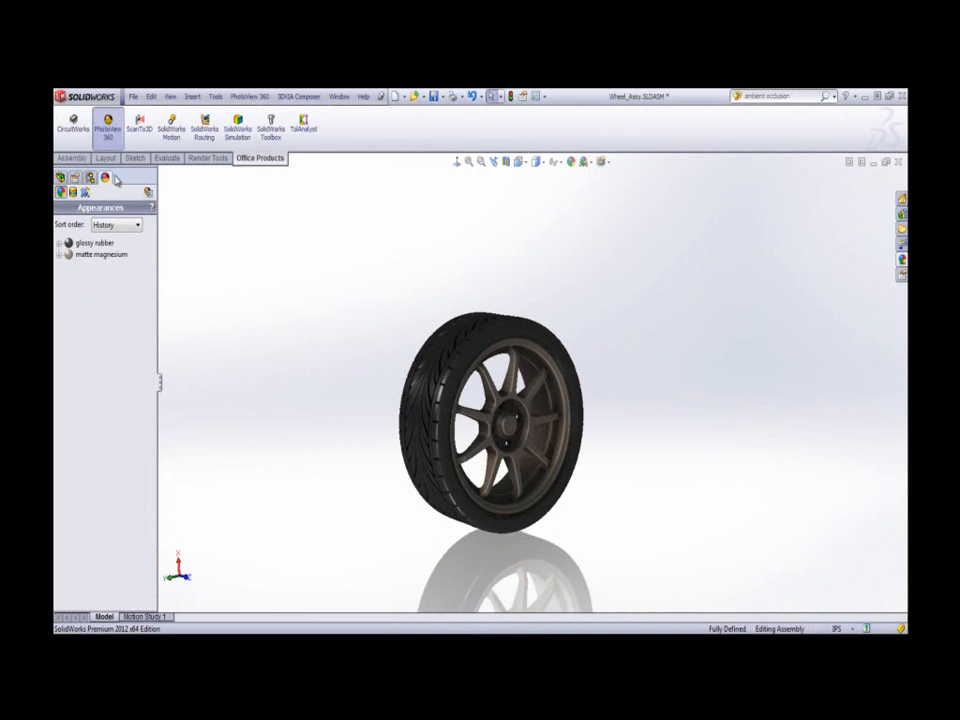
pyautogui.click(72, 192)
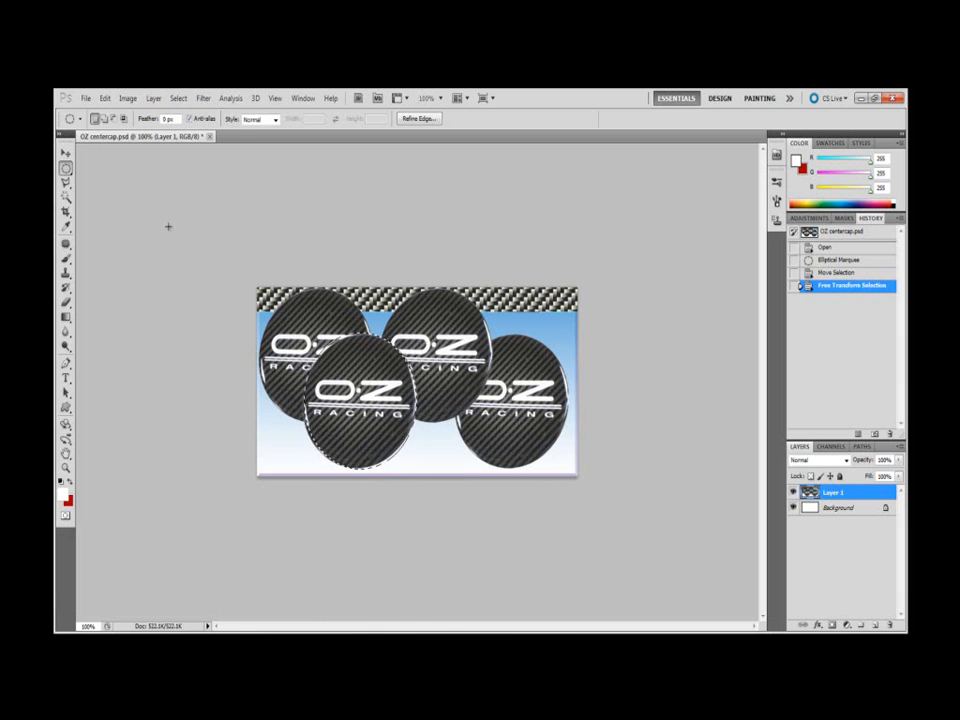
# Switch to Photoshop, create a 210 x 214 pixel document with a transparent background, and paste the copied OZ Racing logo into it.
pyautogui.click(86, 99)
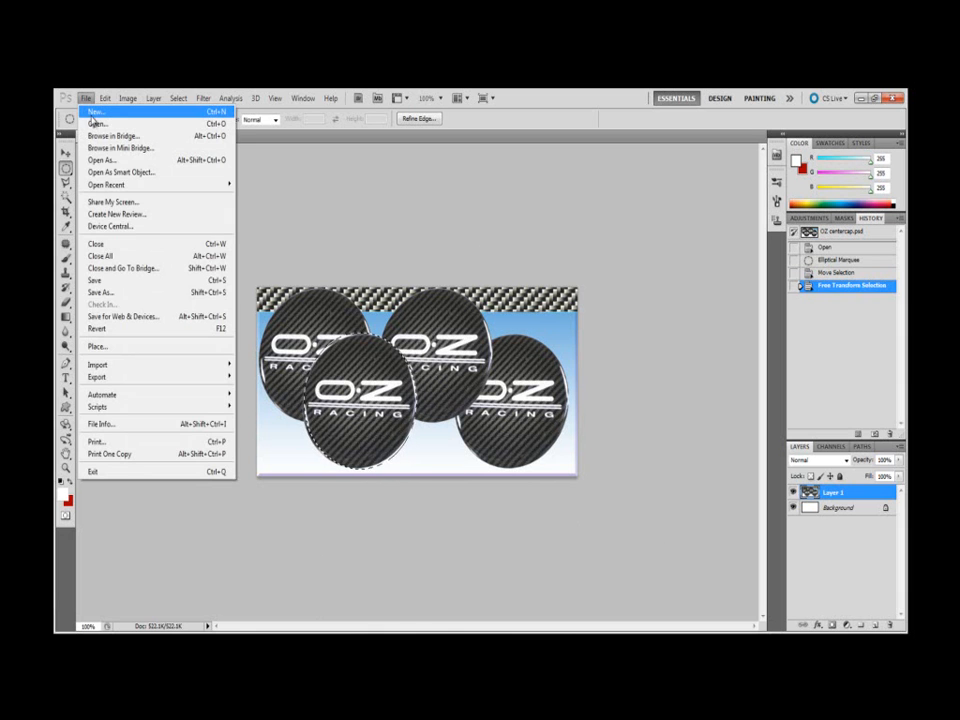
pyautogui.click(95, 112)
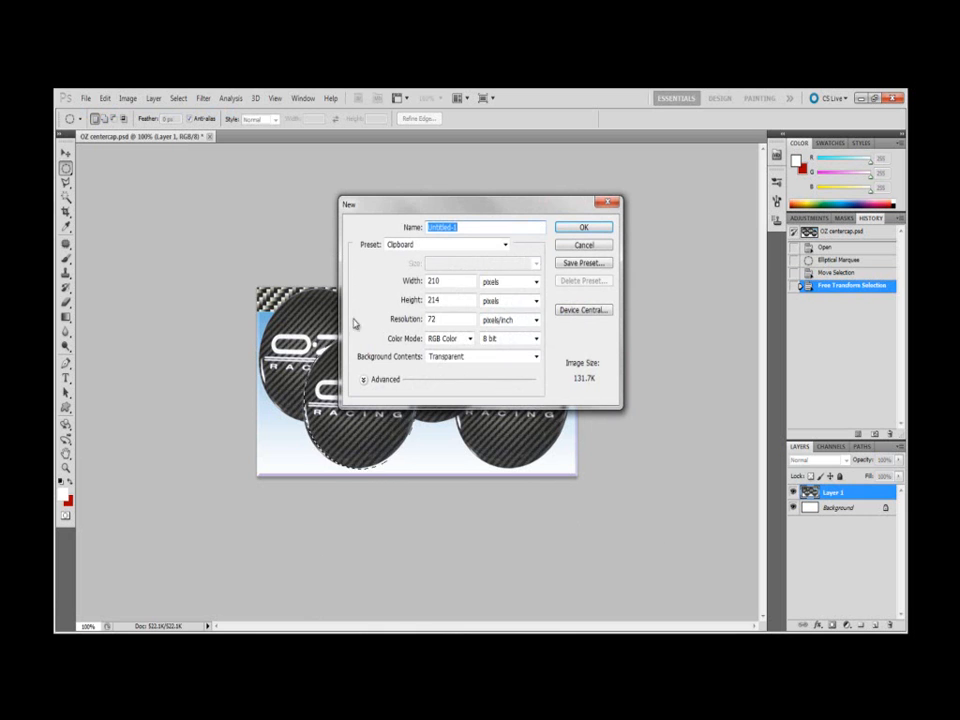
pyautogui.click(440, 357)
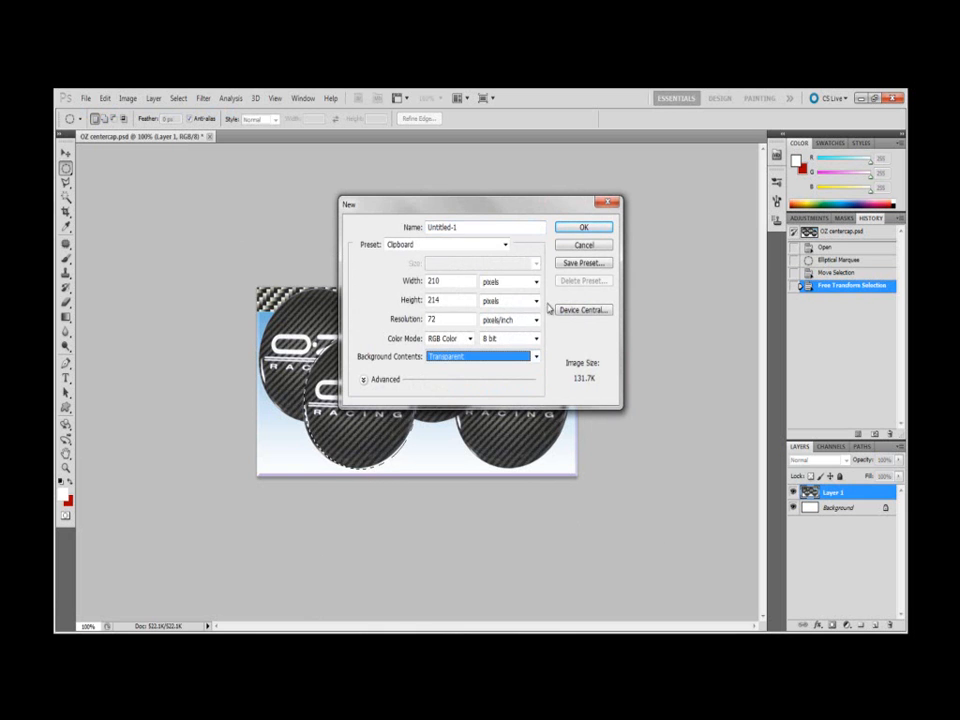
pyautogui.click(576, 230)
pyautogui.hotkey('ctrl', 'v')
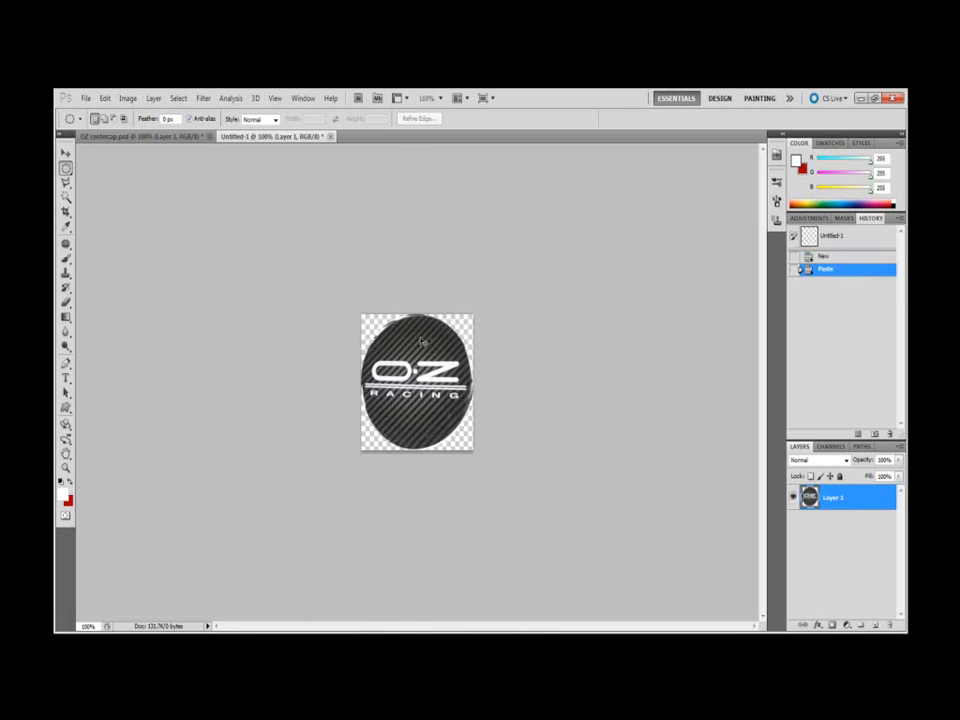
# Save the pasted OZ Racing logo to the desktop in PNG format.
pyautogui.click(86, 98)
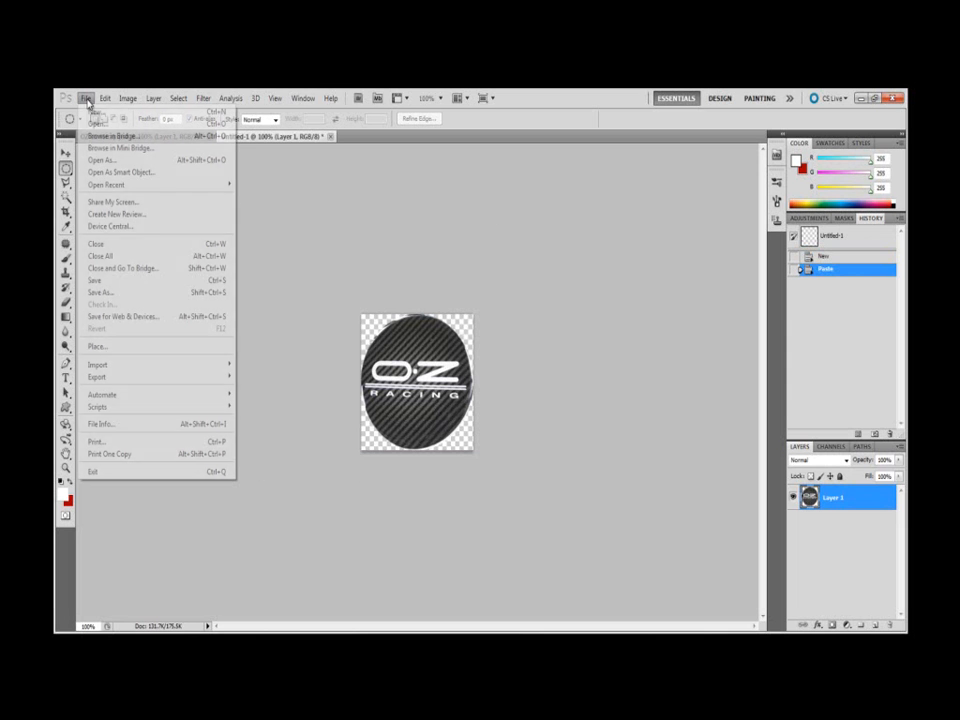
pyautogui.click(97, 281)
pyautogui.click(500, 383)
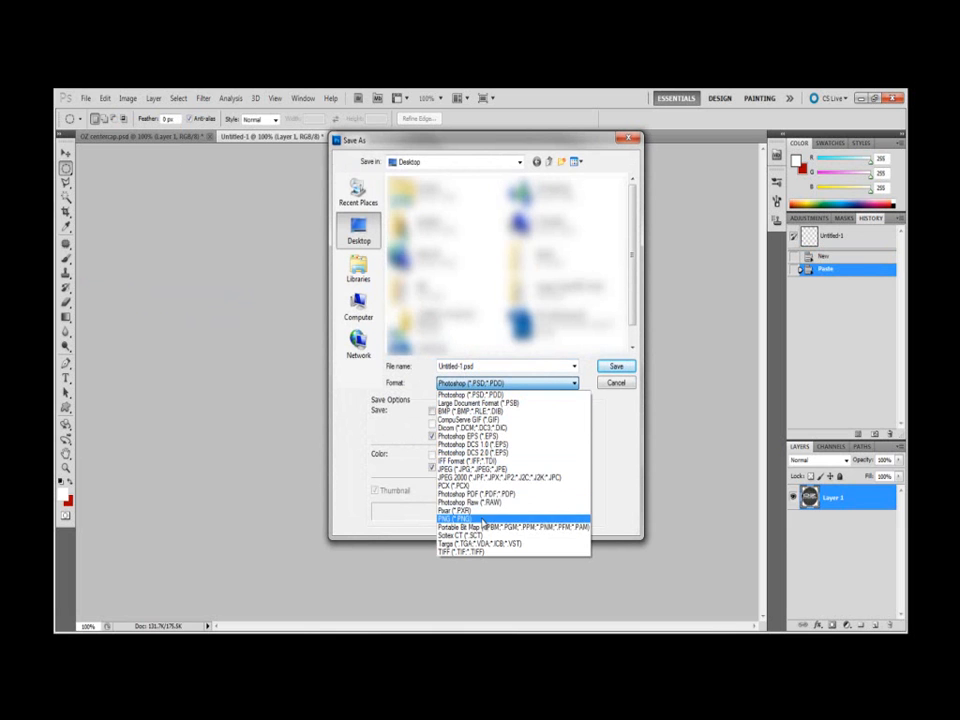
pyautogui.click(484, 518)
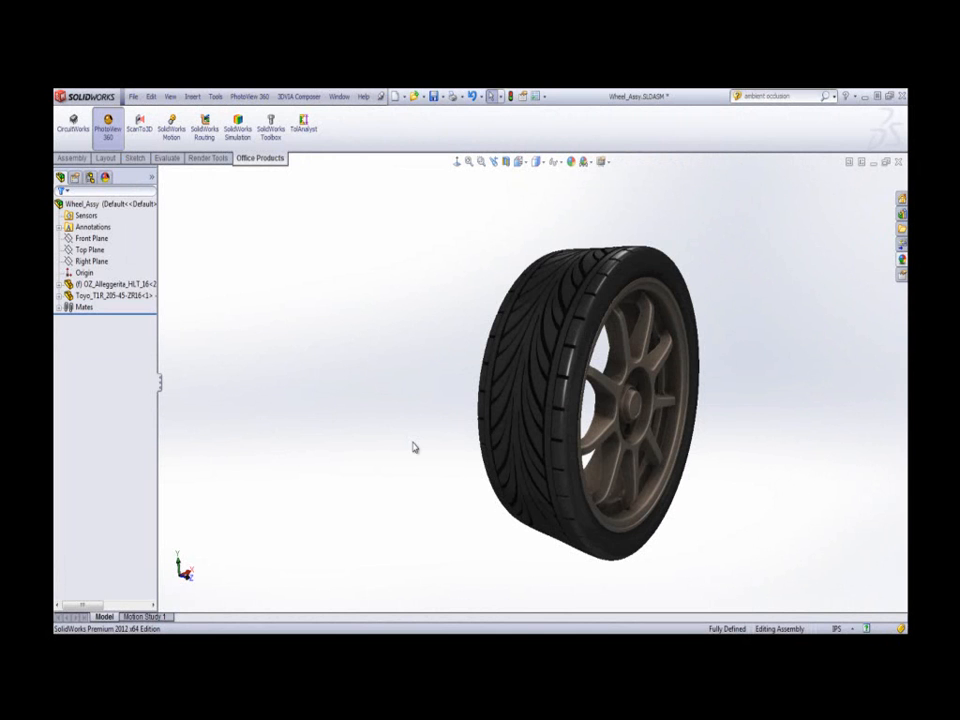
# Switch back to SolidWorks and orient the view normal to the flat center cap face of the rim.
pyautogui.click(634, 404)
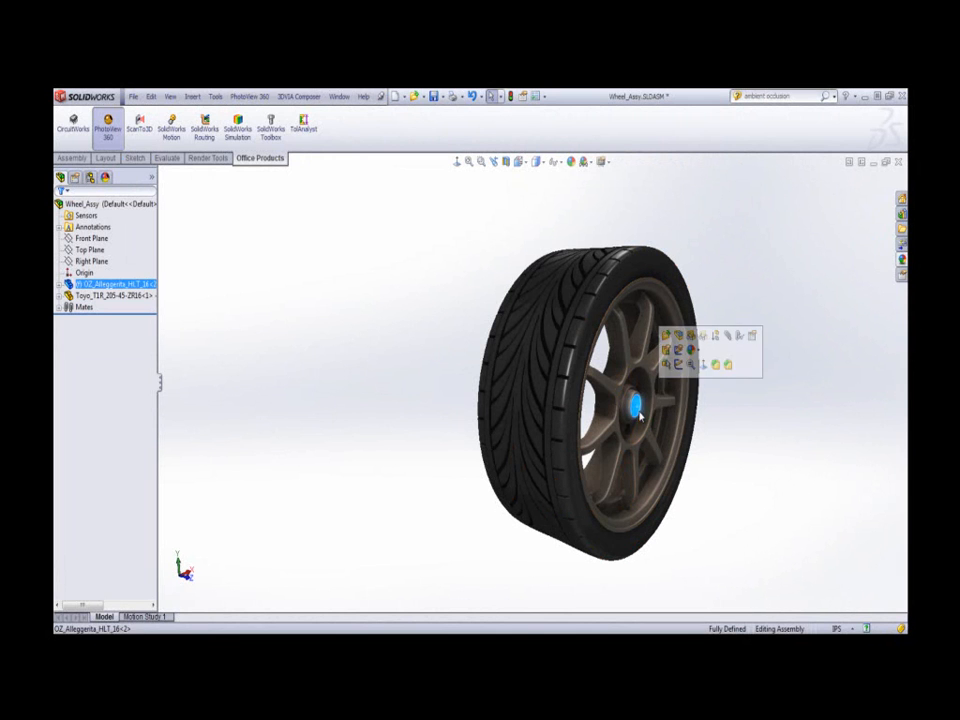
pyautogui.click(457, 161)
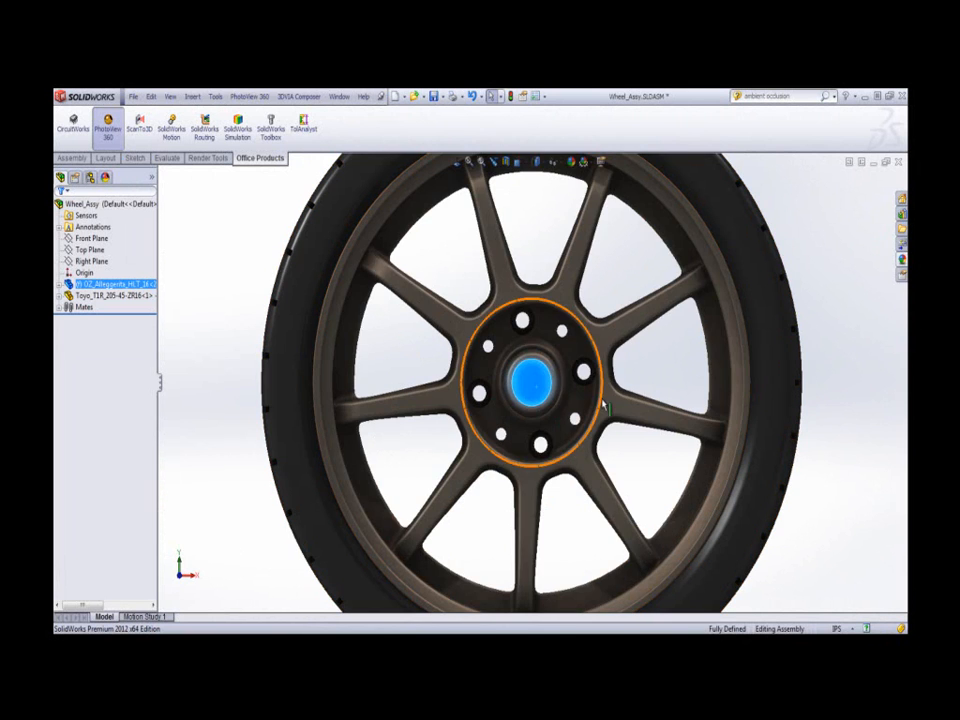
pyautogui.scroll(-2, 594, 400)
pyautogui.scroll(2, 490, 394)
pyautogui.scroll(3, 490, 394)
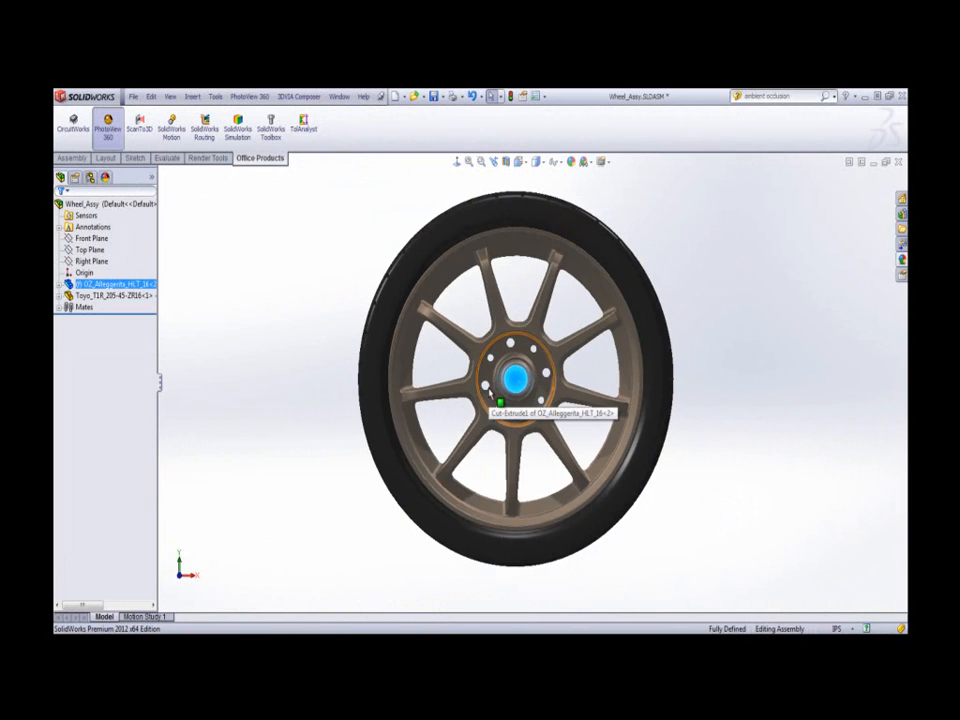
pyautogui.click(313, 298)
# Add a decal from the saved OZ Racing logo image on the desktop, masked with the decal image's alpha channel.
pyautogui.click(106, 178)
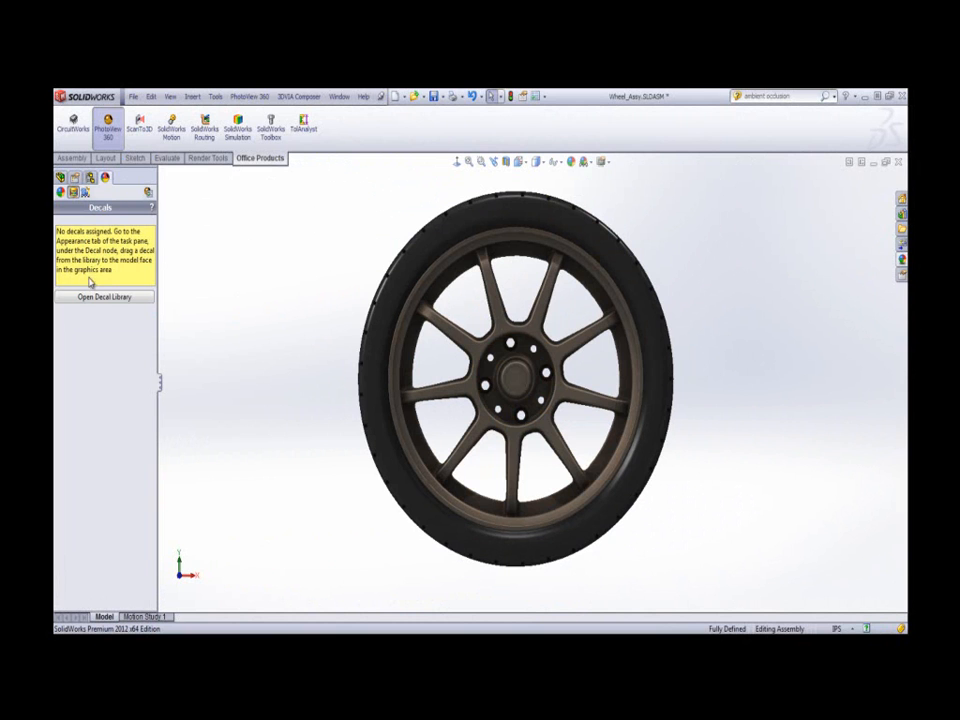
pyautogui.click(60, 192)
pyautogui.click(73, 192)
pyautogui.rightClick(142, 385)
pyautogui.click(145, 386)
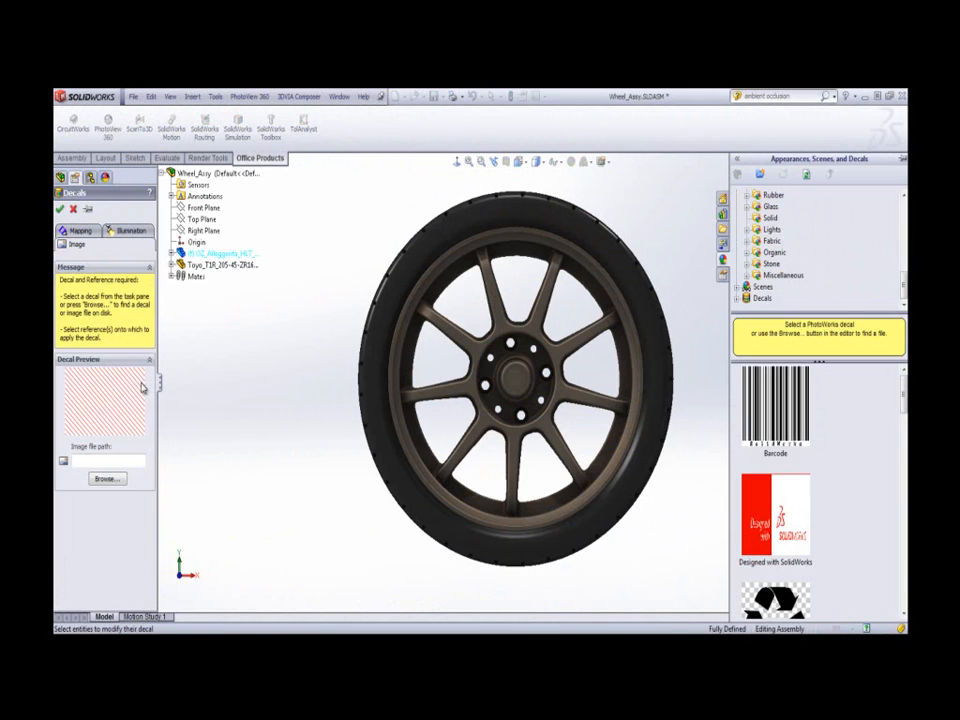
pyautogui.click(108, 480)
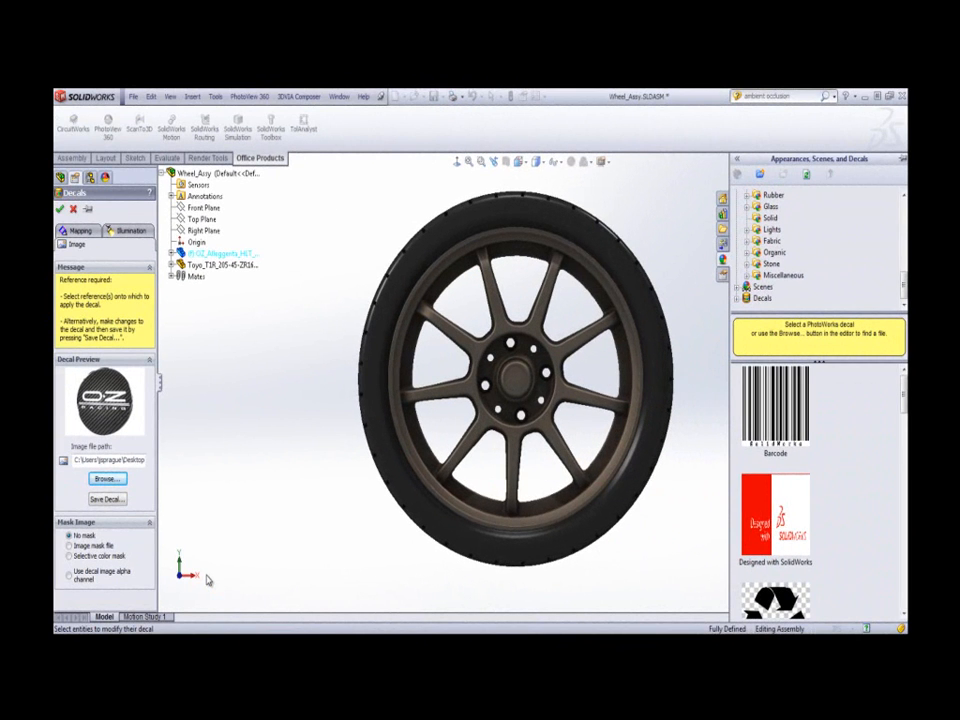
pyautogui.click(71, 580)
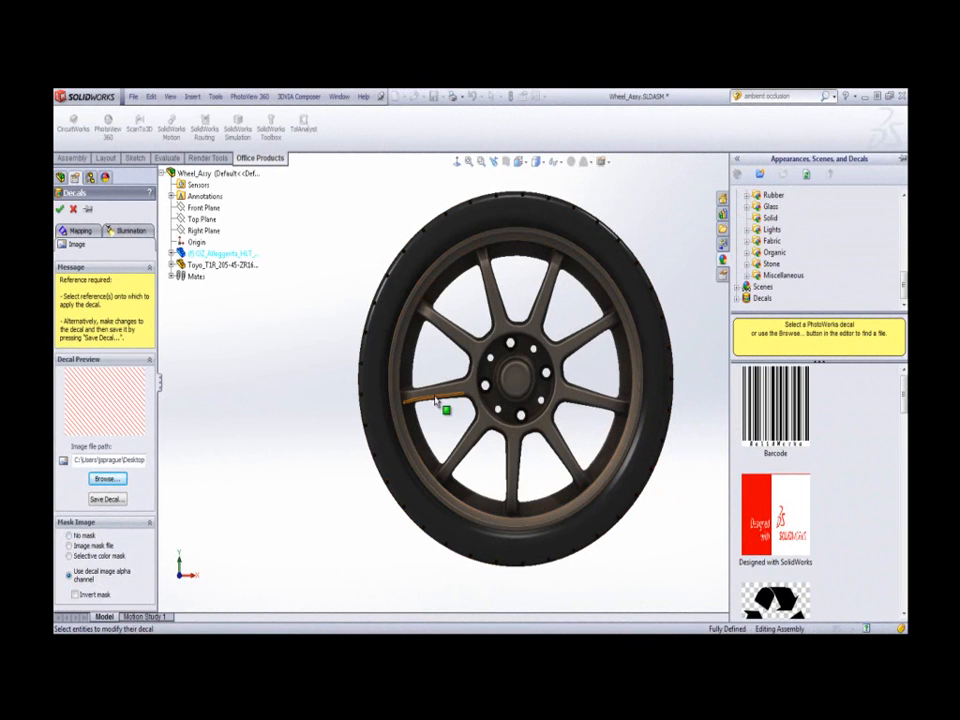
# Apply the logo decal to the rim and shrink it to about the size of the center cap.
pyautogui.click(511, 389)
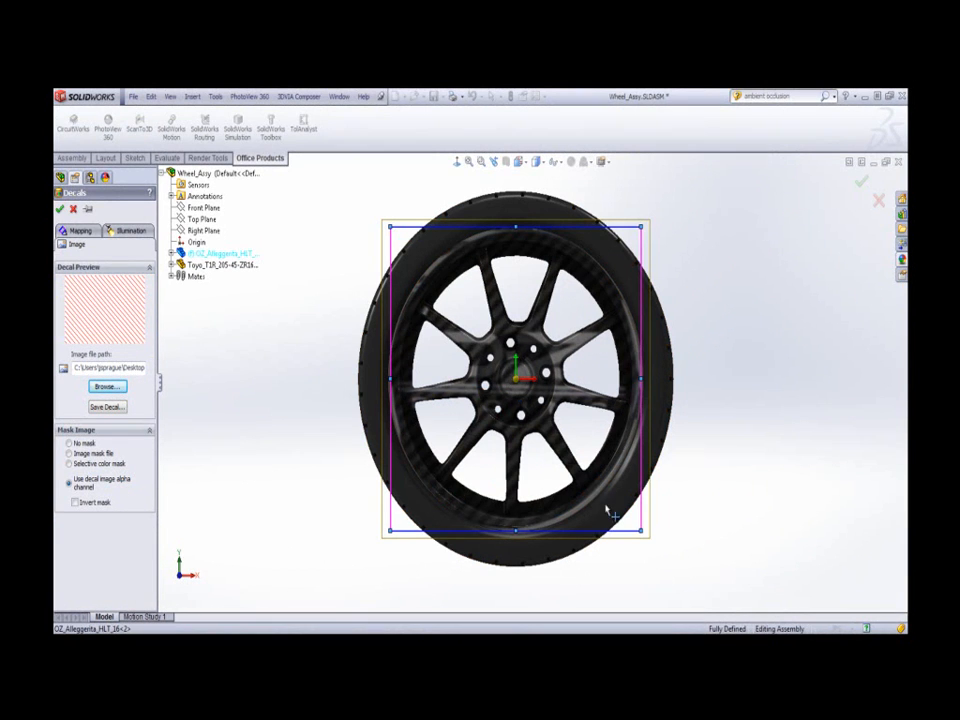
pyautogui.moveTo(636, 523); pyautogui.dragTo(523, 387)
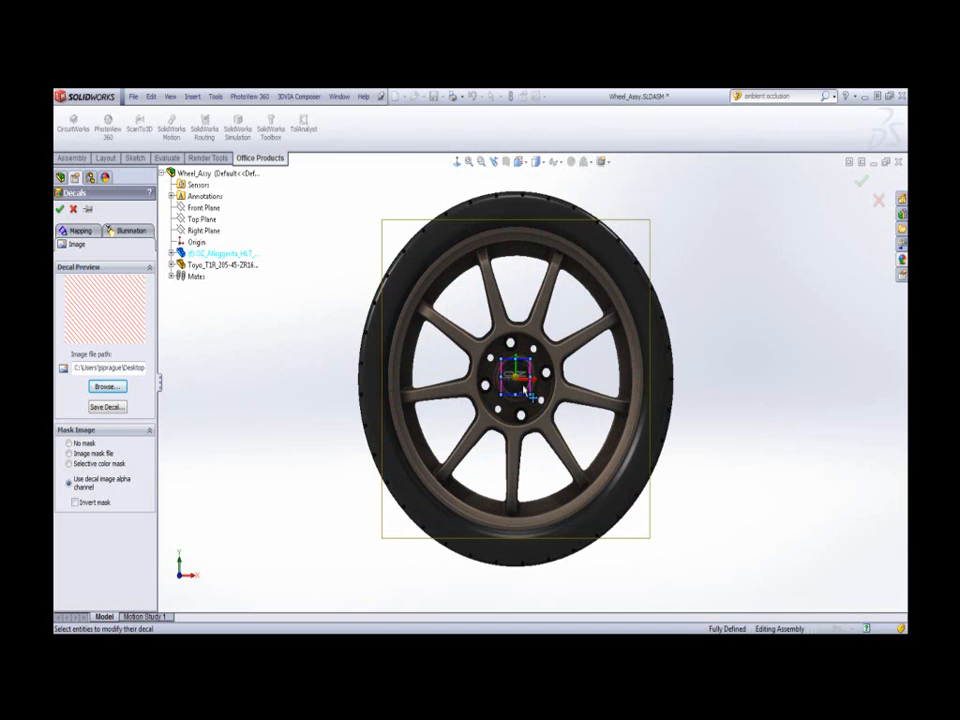
pyautogui.scroll(-3, 528, 389)
pyautogui.scroll(5, 524, 388)
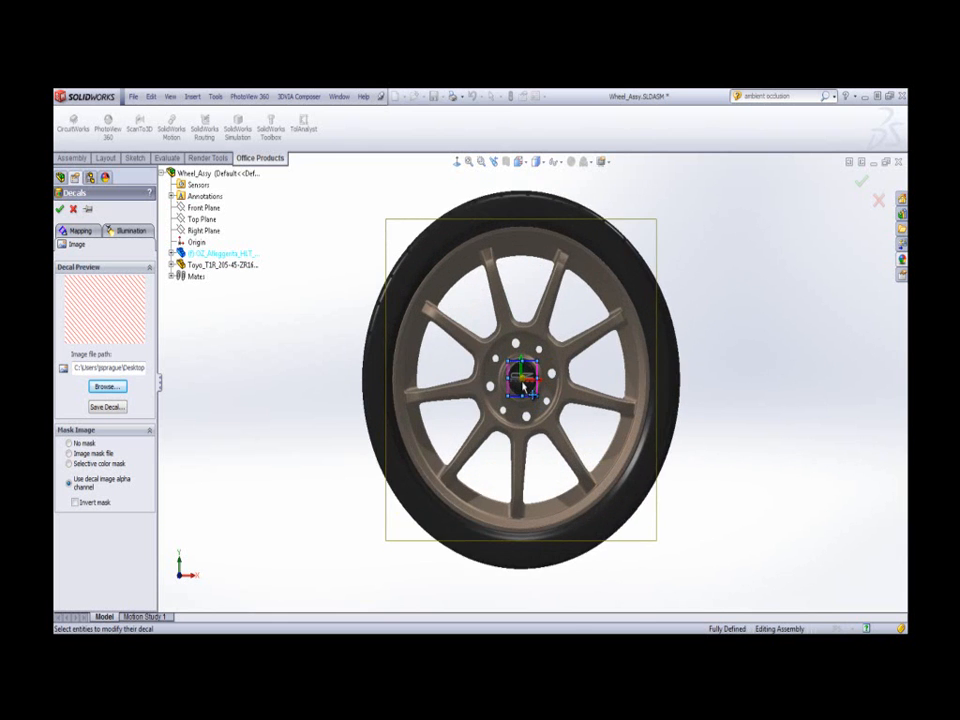
# Fine-tune the OZ Racing decal's size and position to match the rim's round center cap, and accept the decal.
pyautogui.scroll(3, 528, 390)
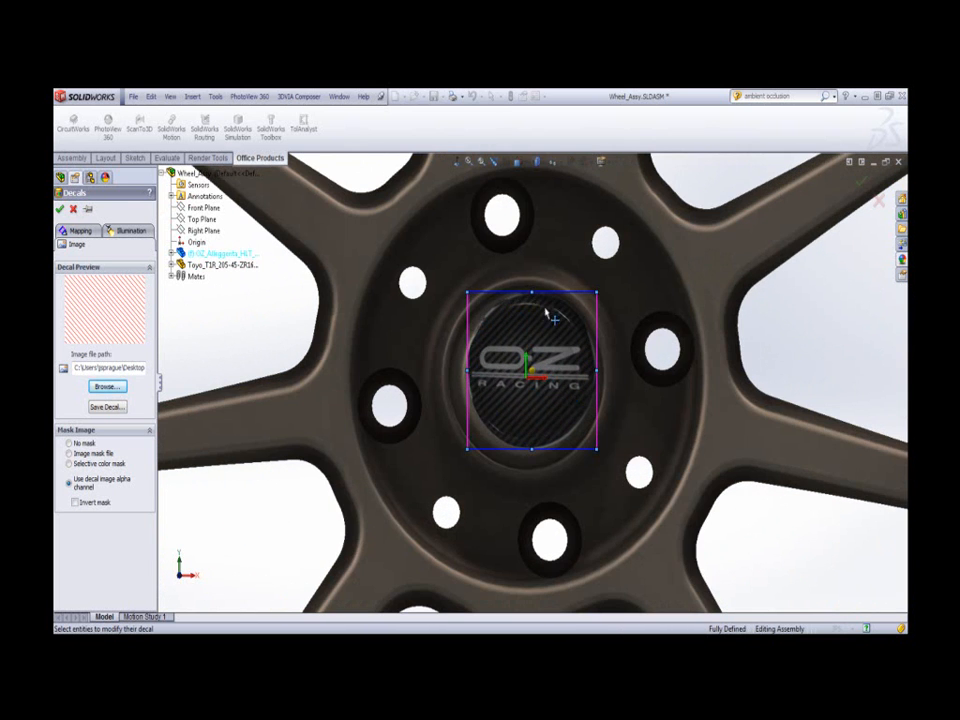
pyautogui.moveTo(596, 452); pyautogui.dragTo(560, 447)
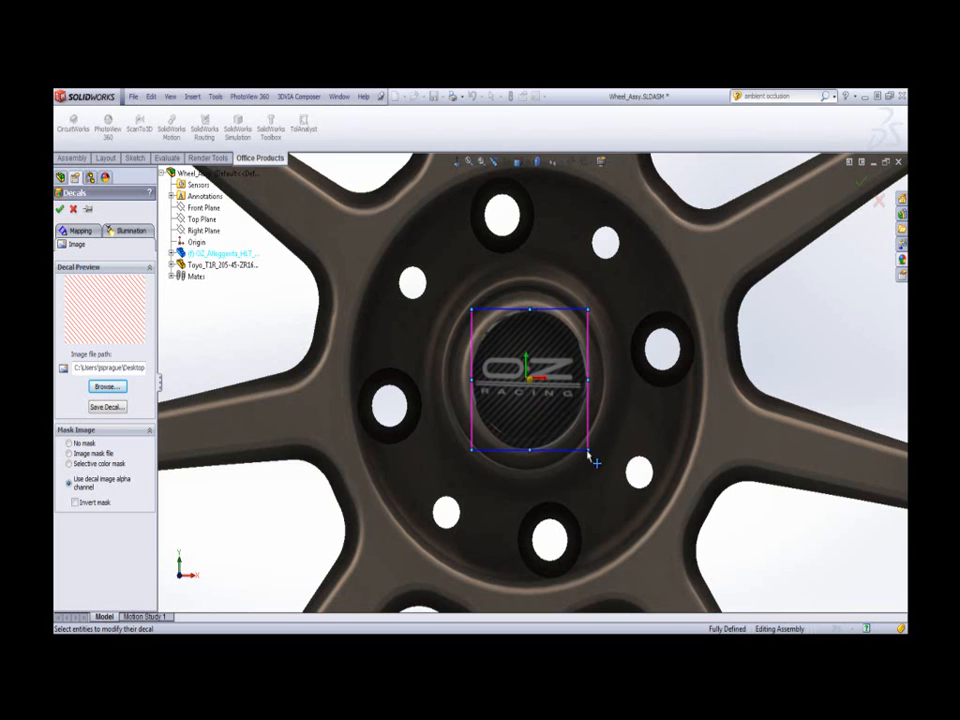
pyautogui.scroll(-2, 576, 442)
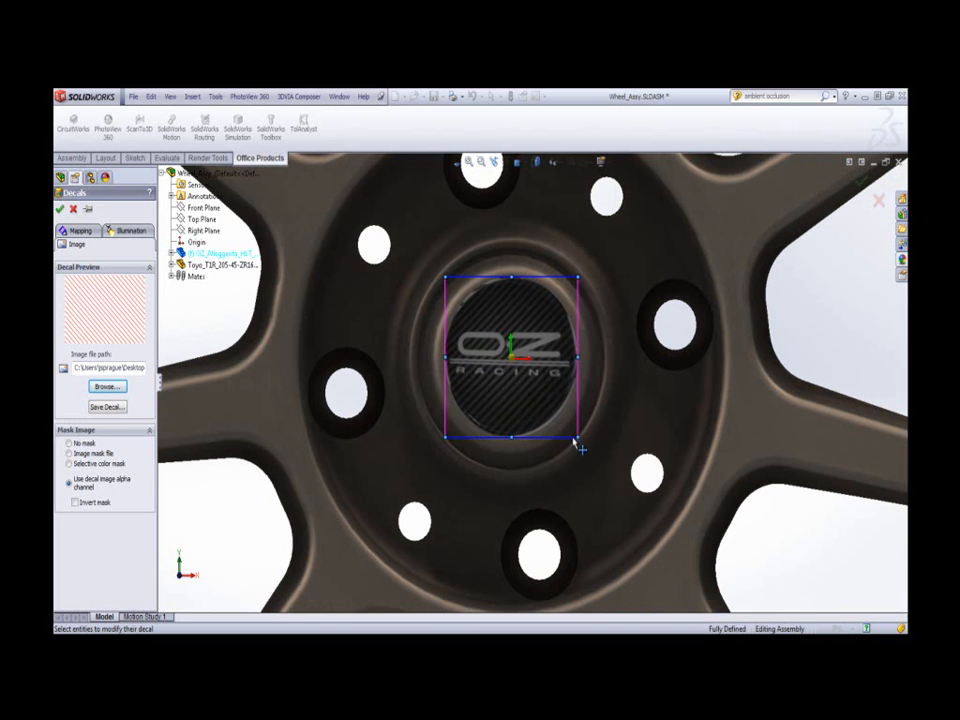
pyautogui.moveTo(534, 422); pyautogui.dragTo(538, 429)
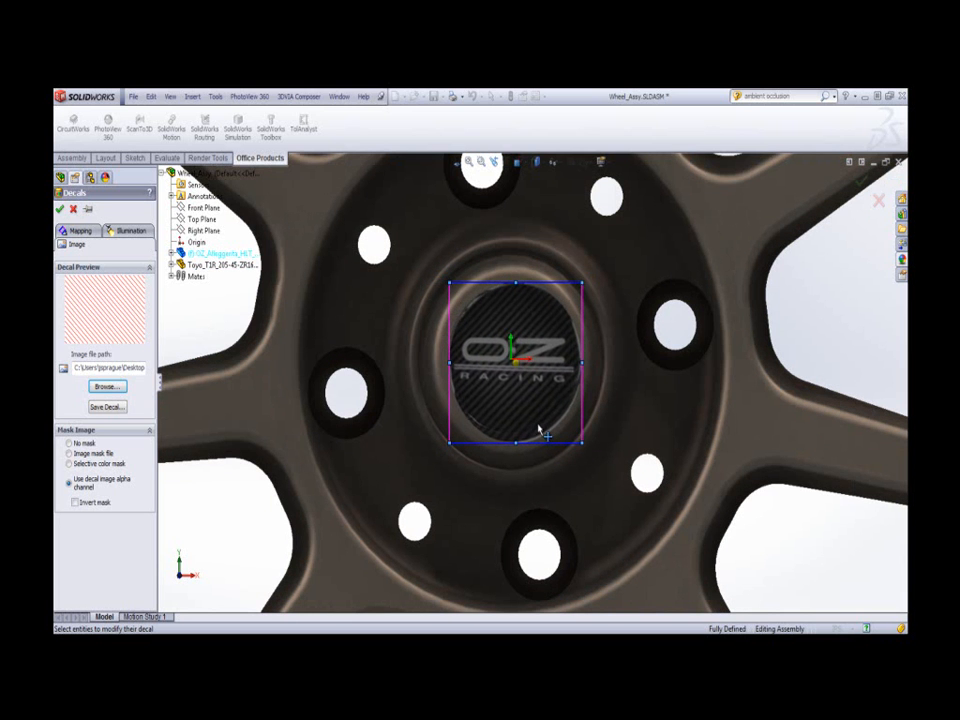
pyautogui.click(59, 208)
pyautogui.scroll(3, 495, 418)
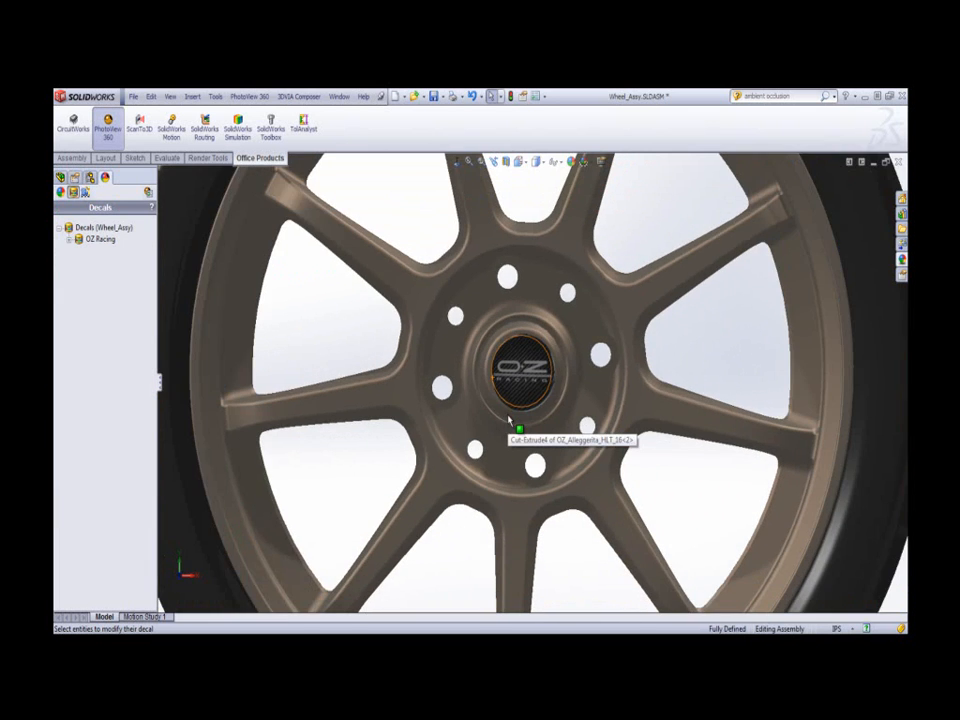
pyautogui.scroll(5, 508, 420)
pyautogui.moveTo(377, 409); pyautogui.dragTo(621, 345, button='middle')
pyautogui.scroll(-3, 622, 346)
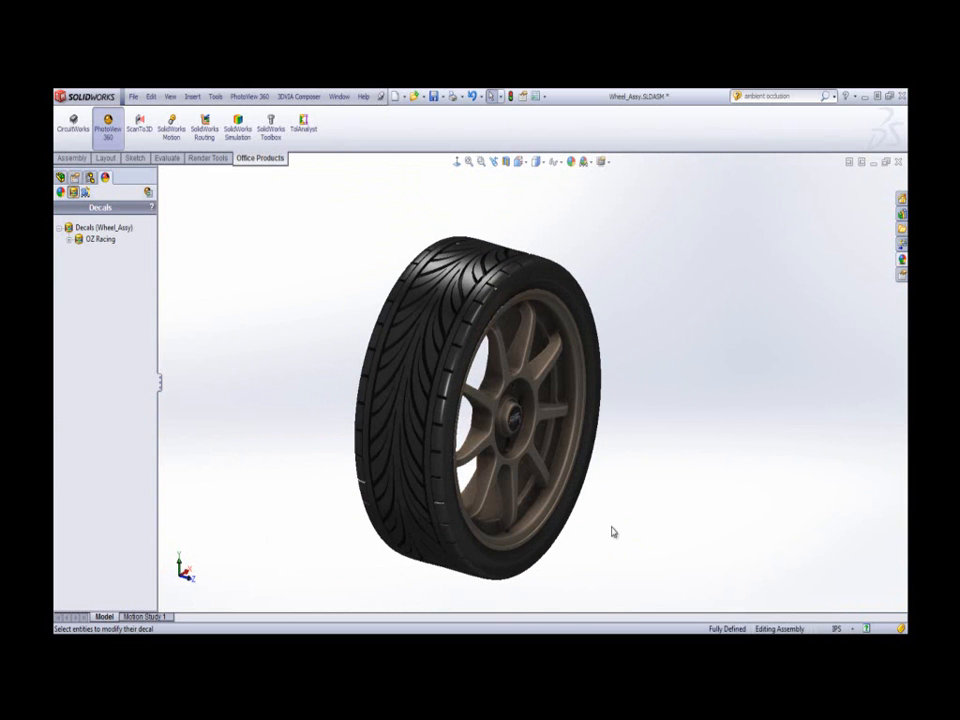
pyautogui.moveTo(614, 538)
pyautogui.keyDown('ctrl'); pyautogui.mouseDown(button='middle')
pyautogui.moveTo(628, 516)
pyautogui.moveTo(666, 516)
pyautogui.mouseUp(button='middle'); pyautogui.keyUp('ctrl')
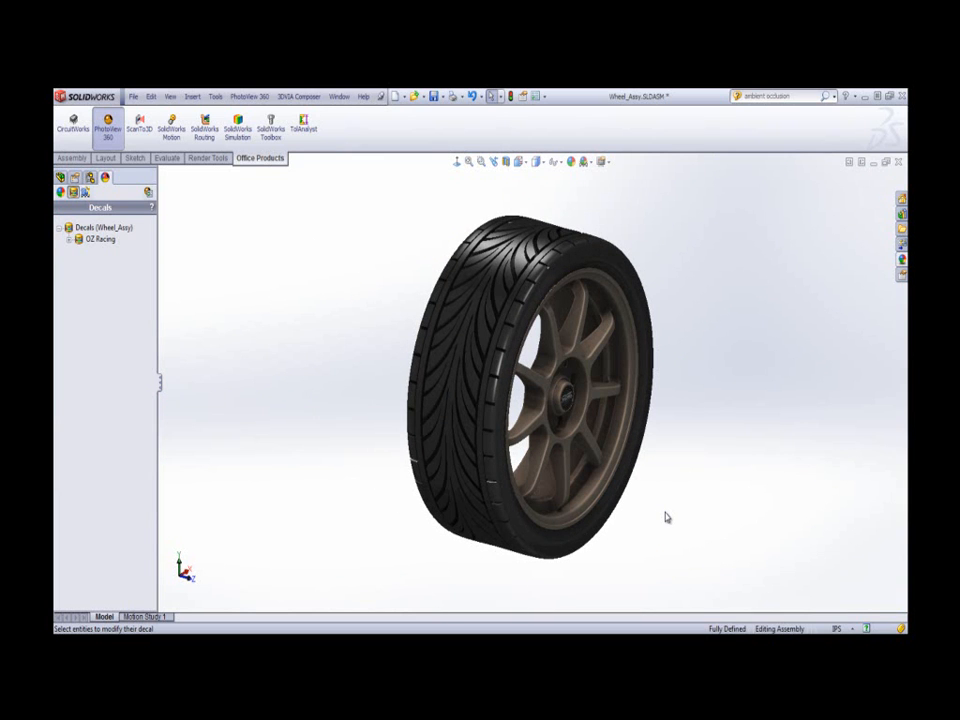
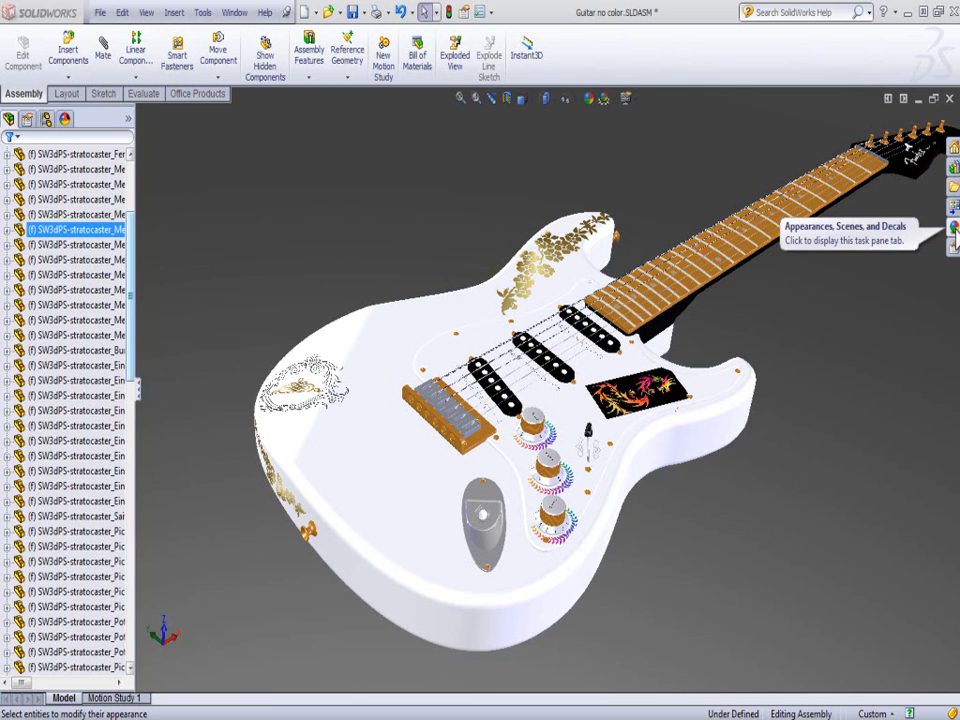
# In the guitar assembly, open the appearances library, collapse its Rubber category and pin the library open.
pyautogui.click(955, 232)
pyautogui.click(761, 158)
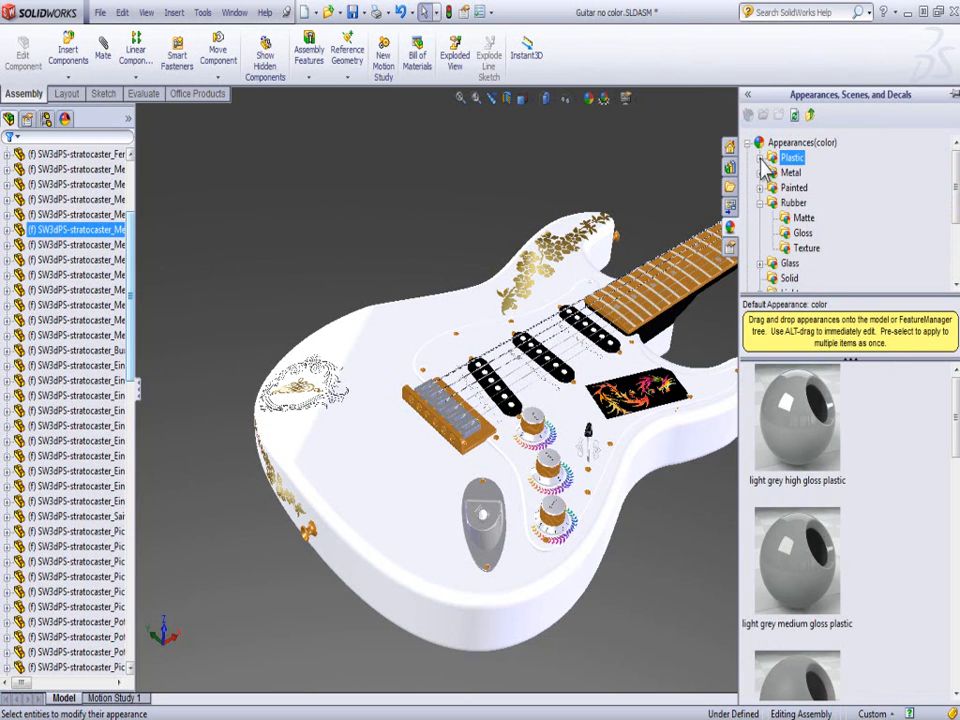
pyautogui.click(760, 203)
pyautogui.scroll(-2, 937, 212)
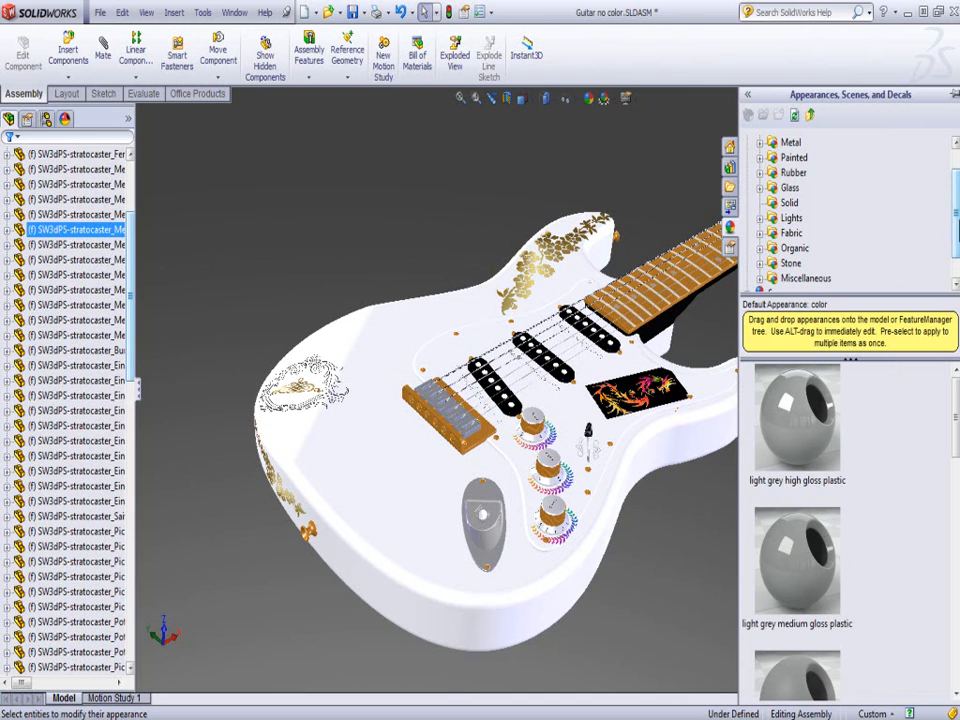
pyautogui.scroll(2, 950, 210)
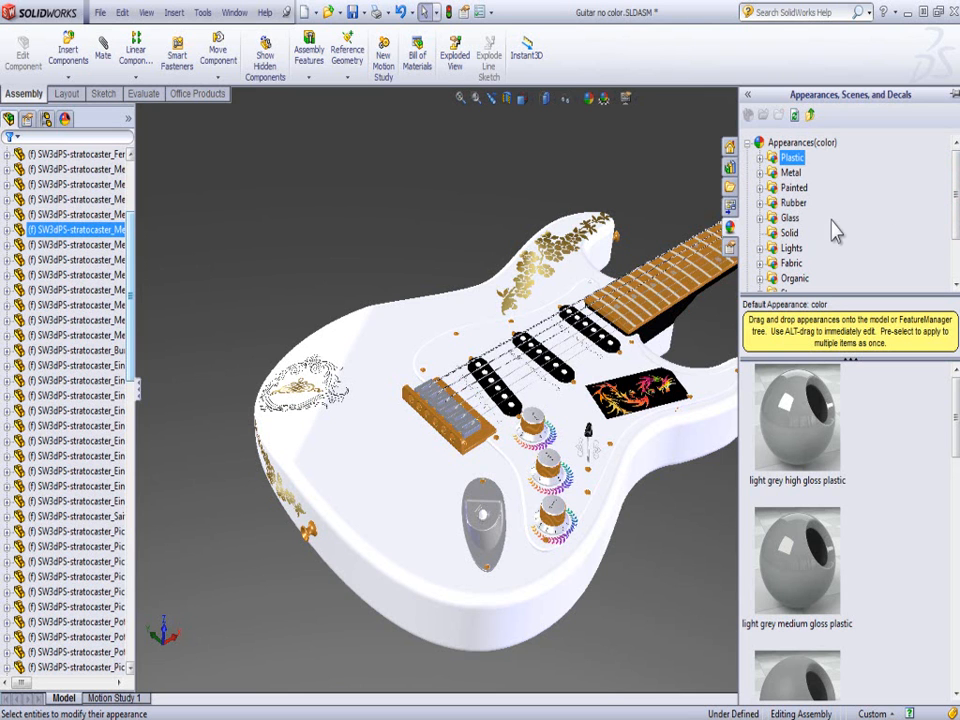
pyautogui.click(954, 94)
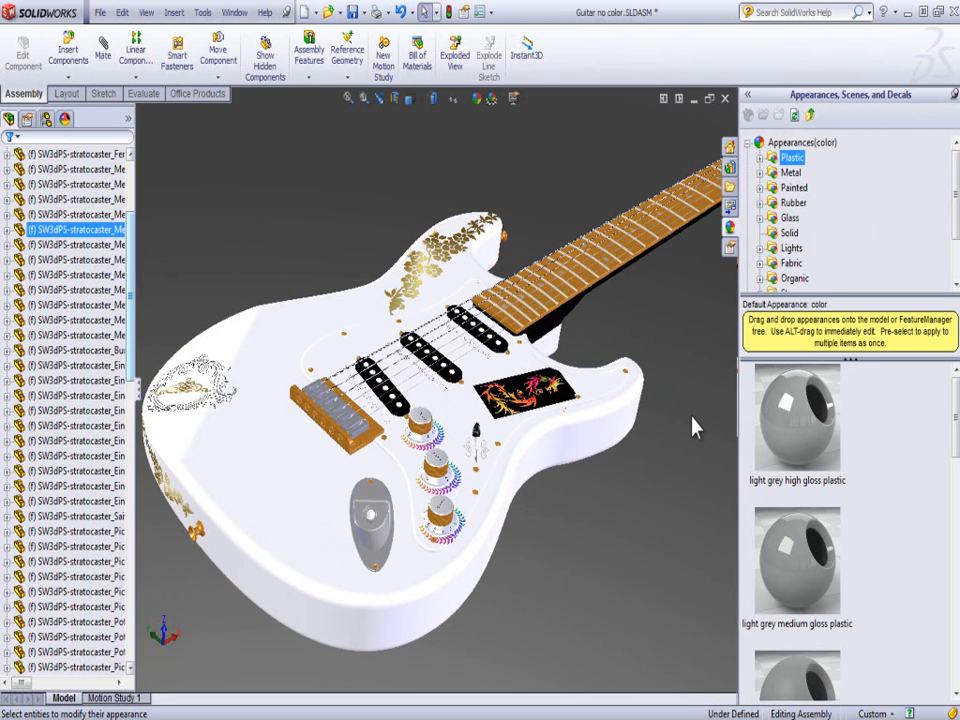
# Apply the textured plastic appearance PW-MT11090 to the guitar body at the component level.
pyautogui.click(759, 158)
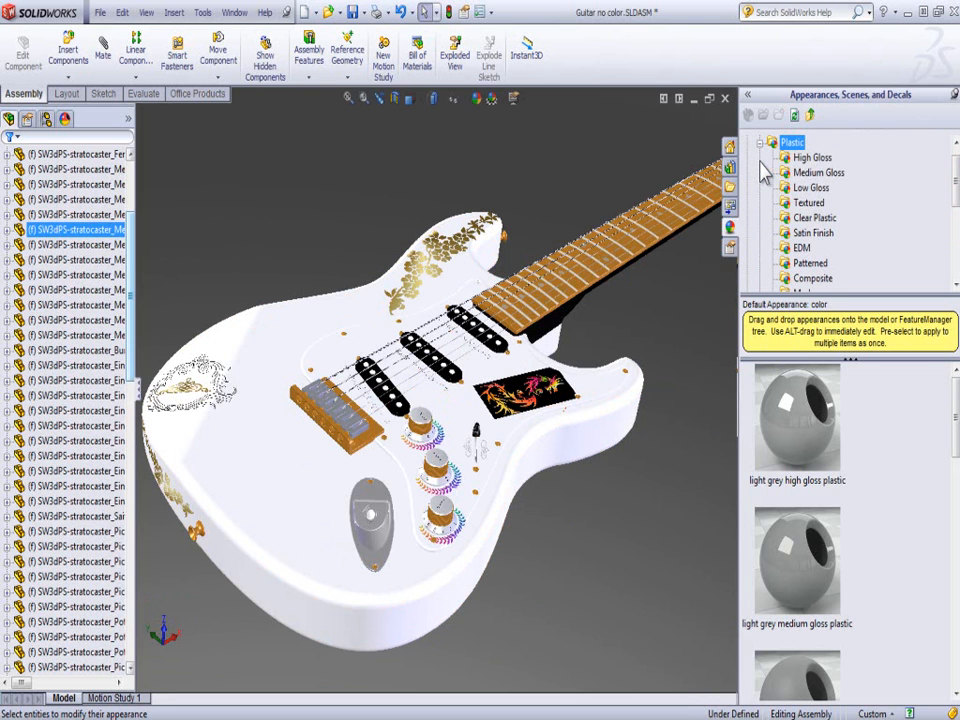
pyautogui.click(803, 207)
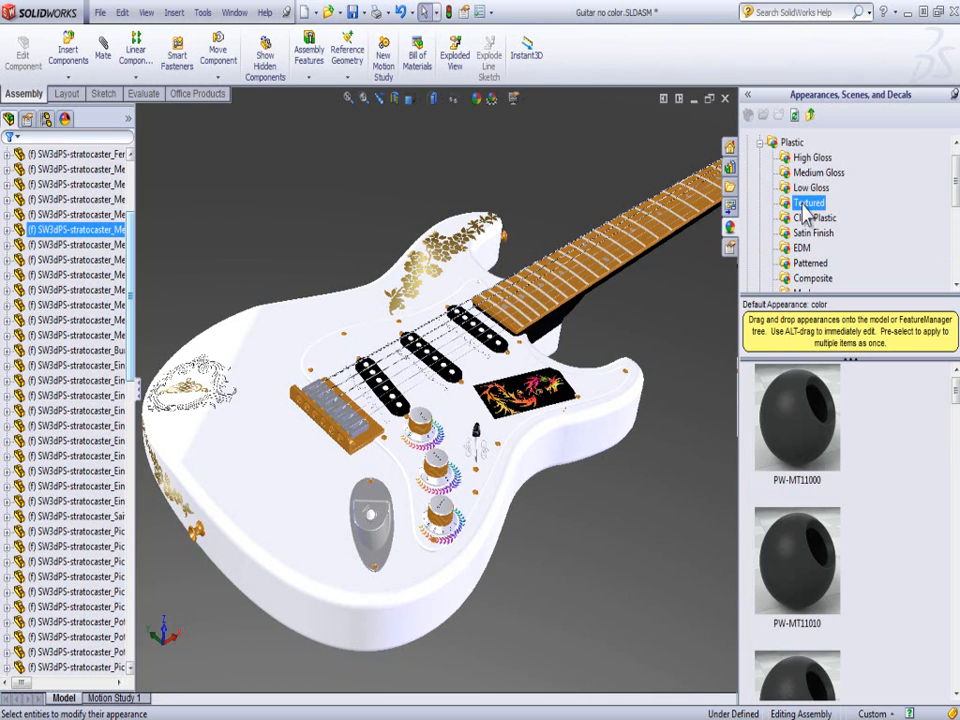
pyautogui.moveTo(955, 388); pyautogui.dragTo(955, 490)
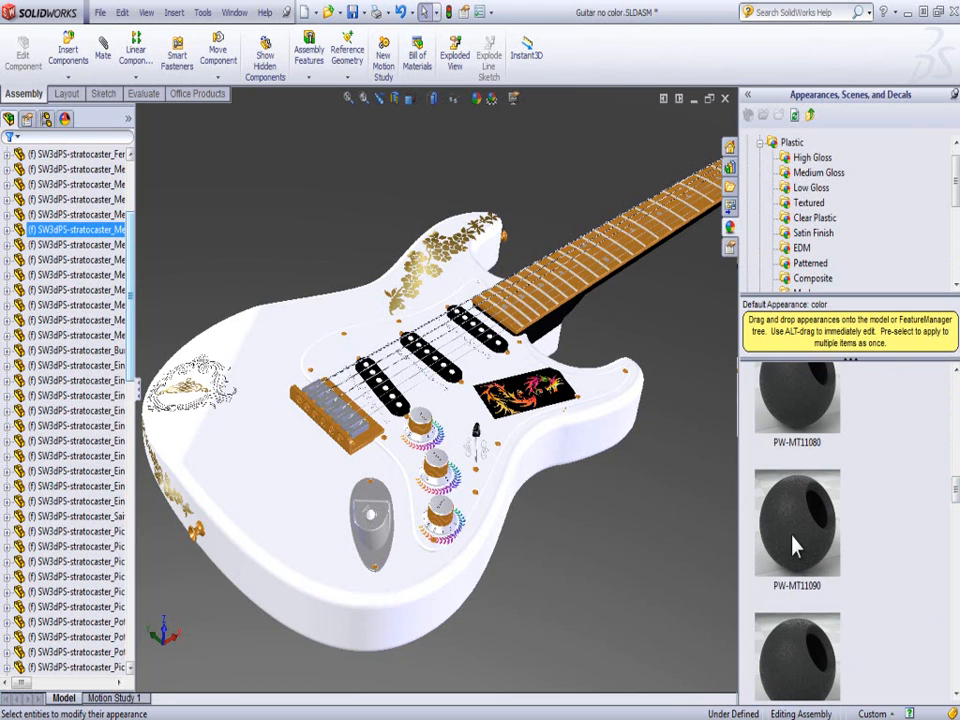
pyautogui.moveTo(806, 545)
pyautogui.moveTo(806, 545); pyautogui.dragTo(323, 536)
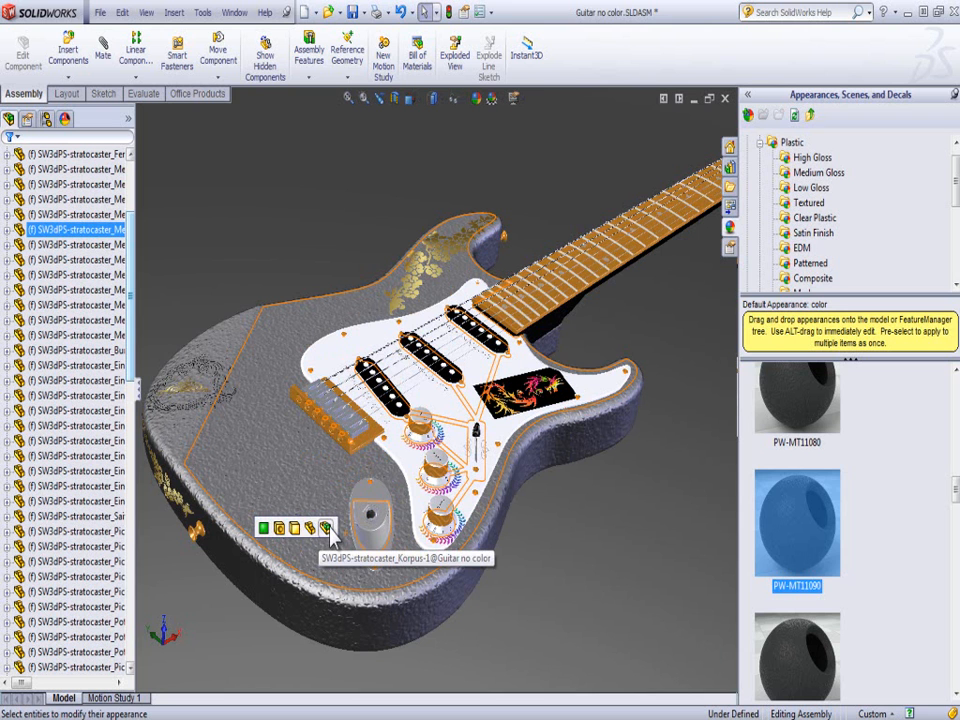
pyautogui.click(327, 528)
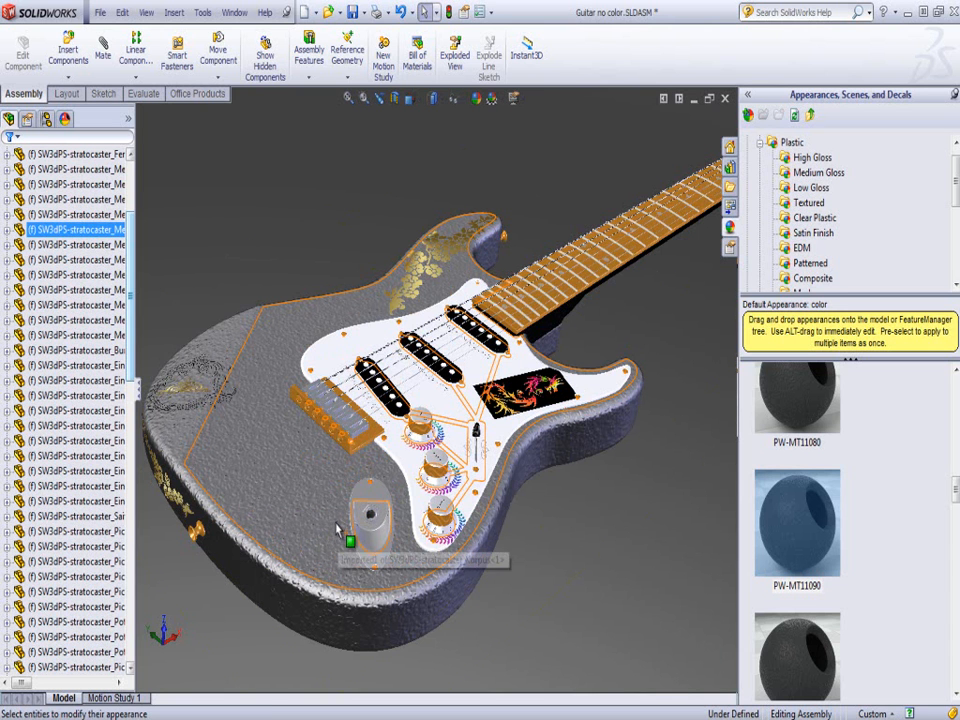
# Check which appearances and decals are attached to the guitar body's top face, and leave the list without editing.
pyautogui.moveTo(279, 501); pyautogui.dragTo(268, 494, button='middle')
pyautogui.scroll(-6, 268, 492)
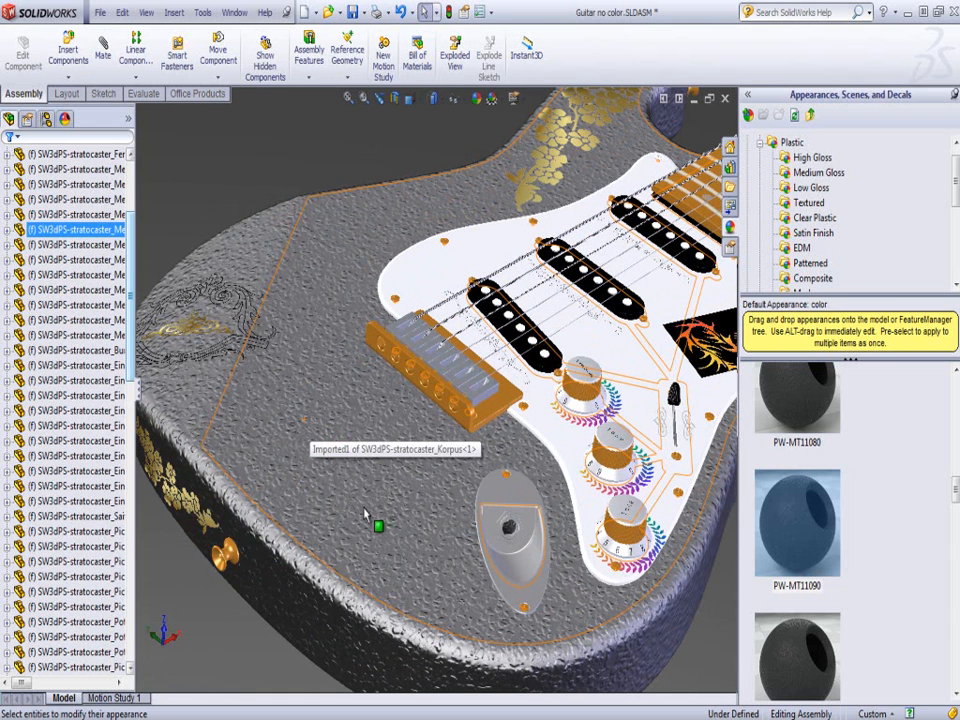
pyautogui.rightClick(352, 430)
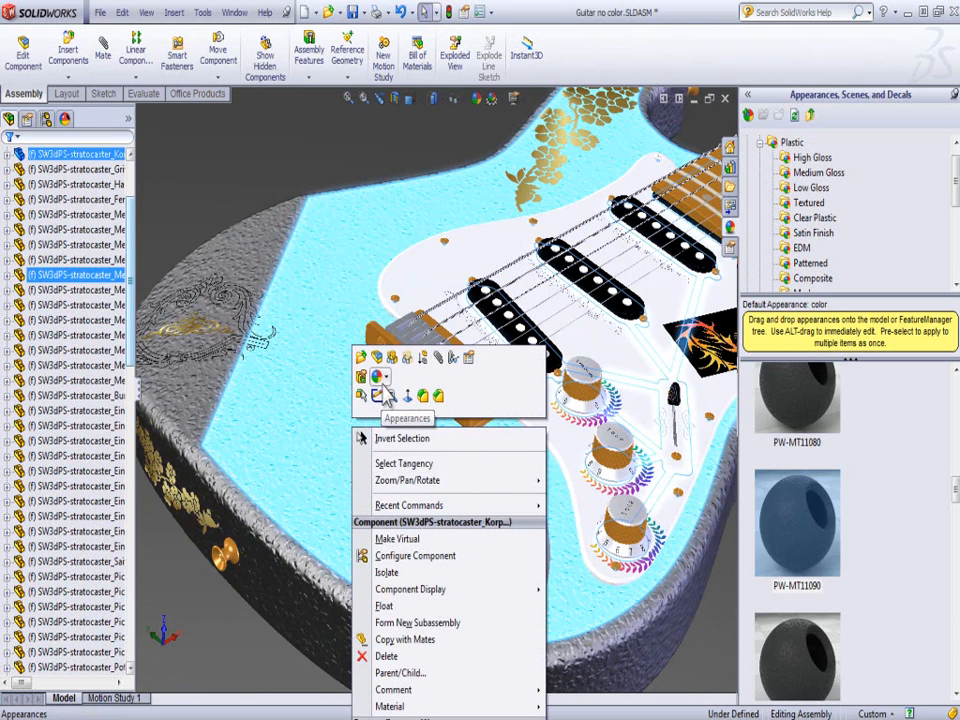
pyautogui.click(379, 378)
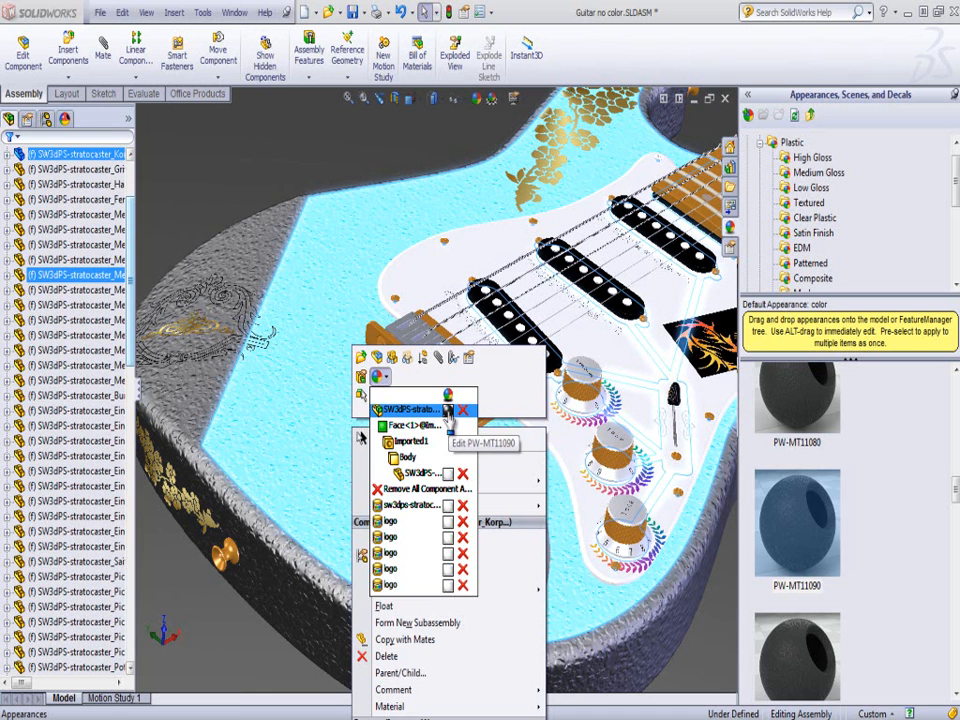
pyautogui.click(356, 171)
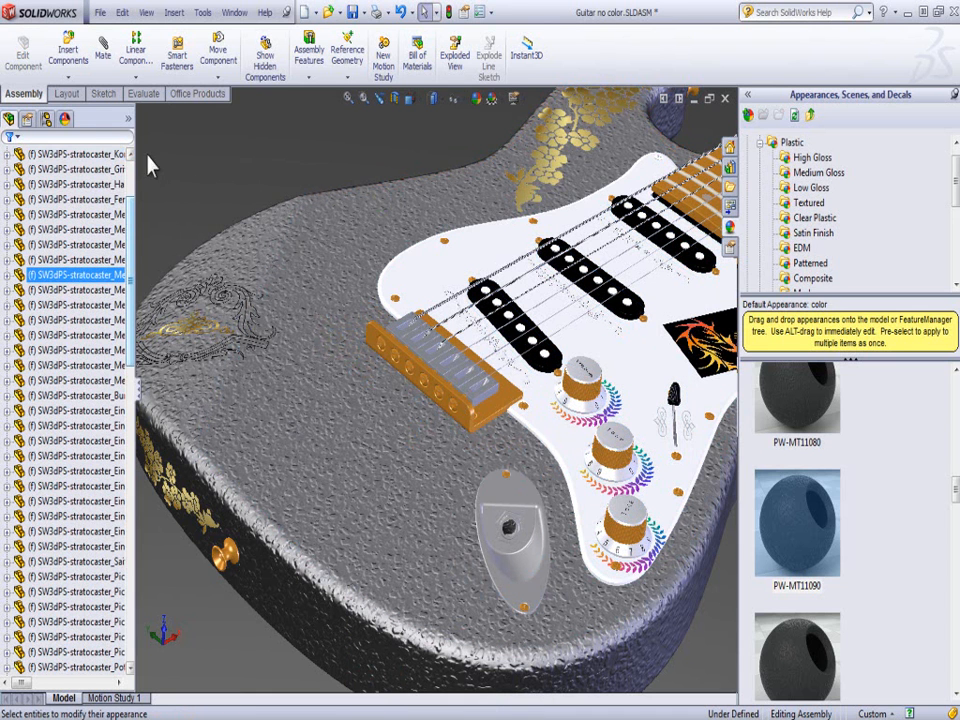
# List all the assembly's appearances in History order and open PW-MT11090 for editing.
pyautogui.click(66, 121)
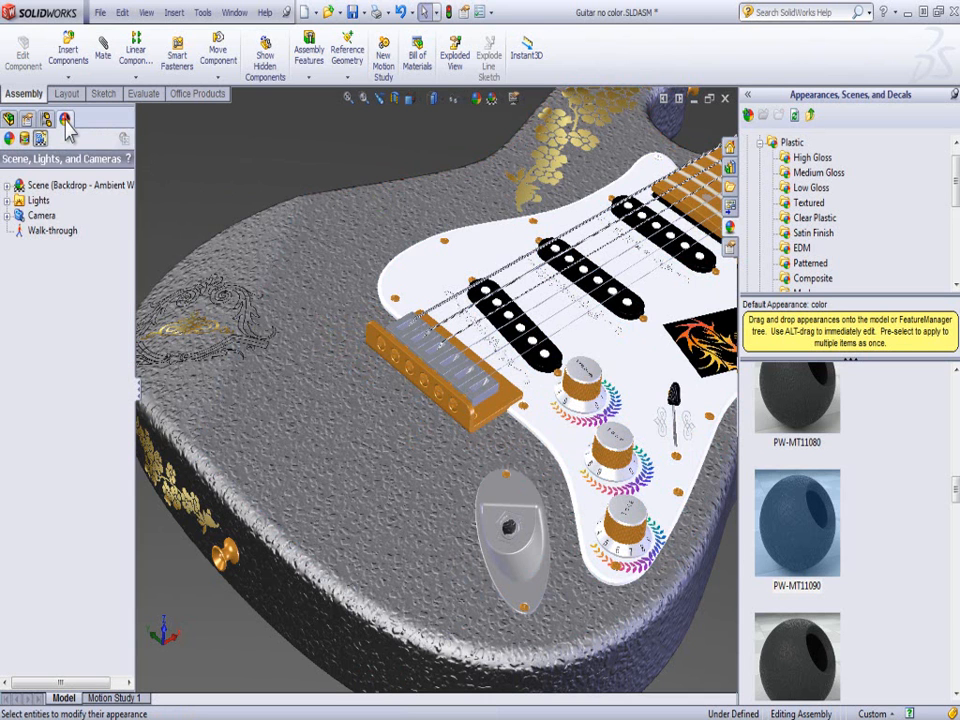
pyautogui.click(10, 139)
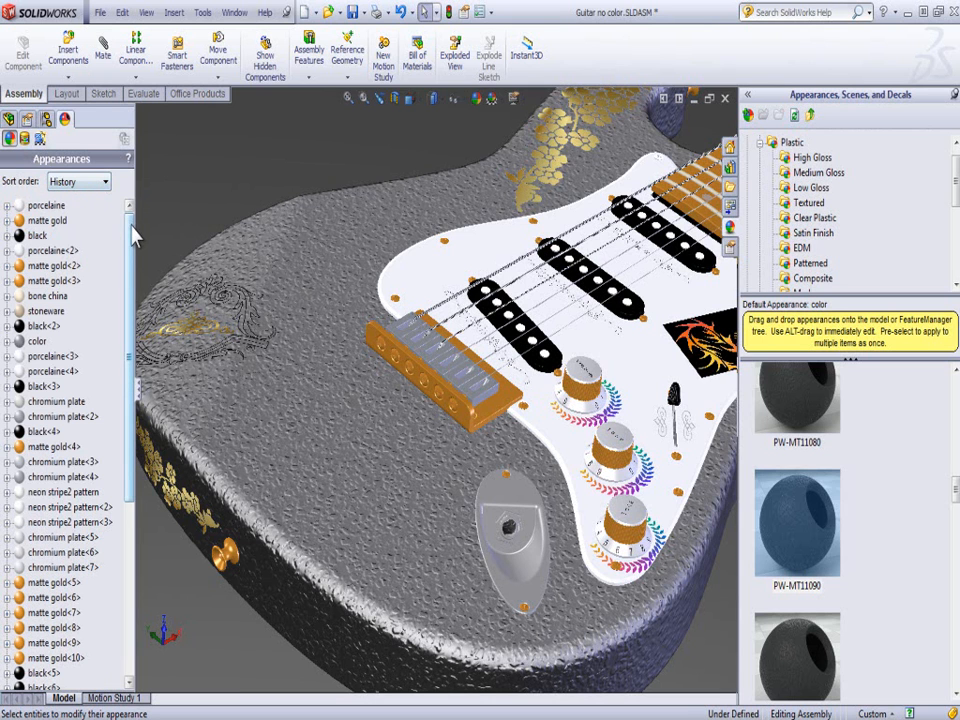
pyautogui.click(106, 184)
pyautogui.click(92, 199)
pyautogui.moveTo(128, 245); pyautogui.dragTo(128, 490)
pyautogui.click(40, 674)
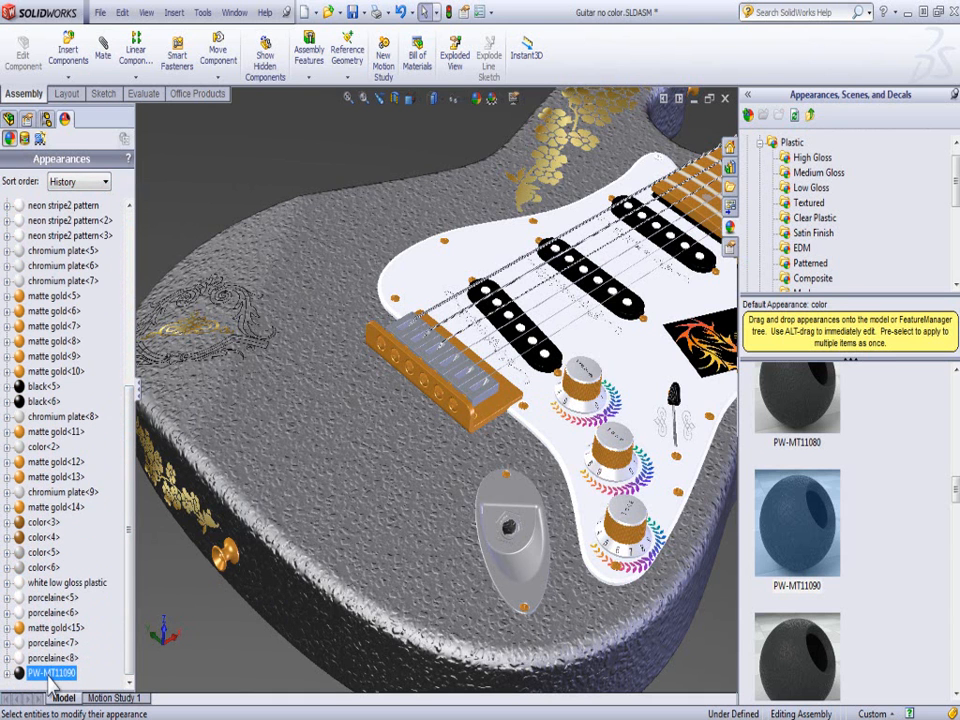
pyautogui.rightClick(34, 676)
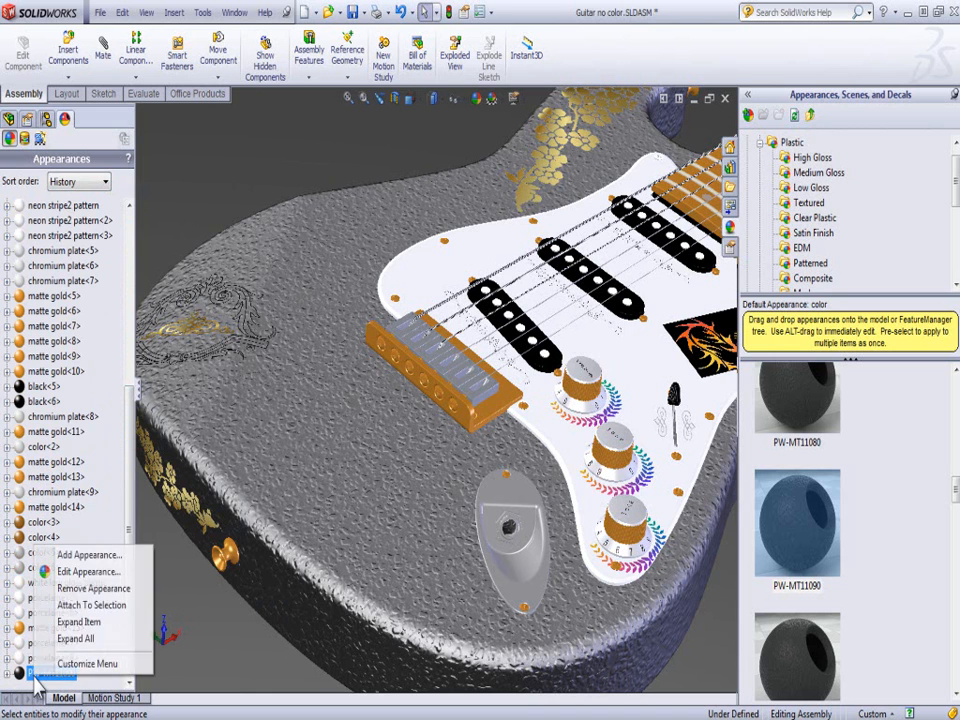
pyautogui.click(100, 574)
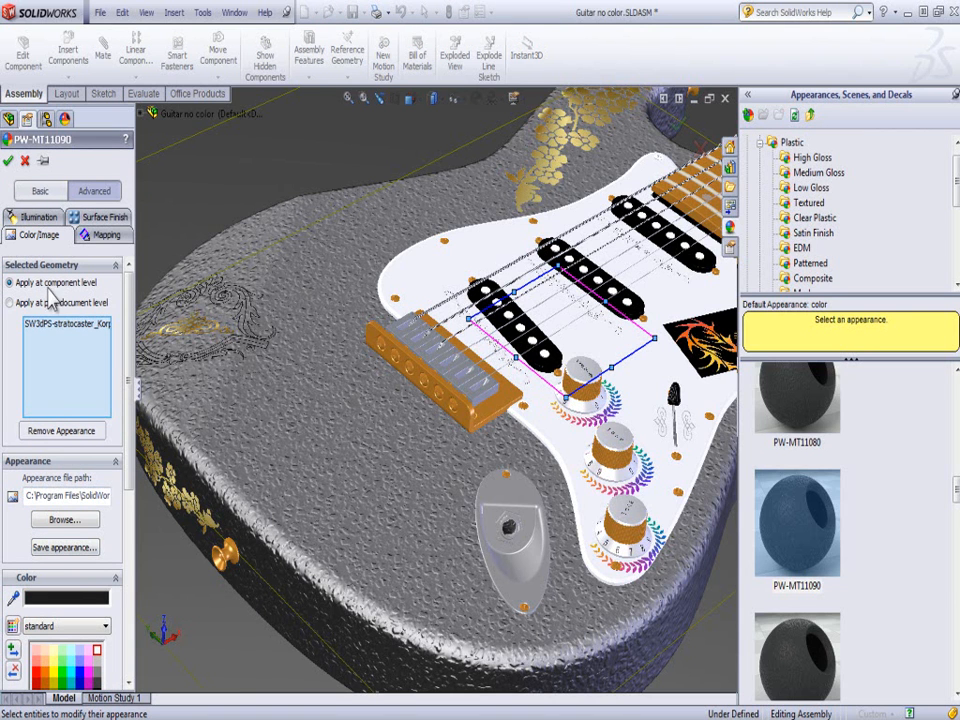
# Set the reflection amount of PW-MT11090 to 0.020, and try out its transparent amount, leaving it at 0.00.
pyautogui.click(46, 218)
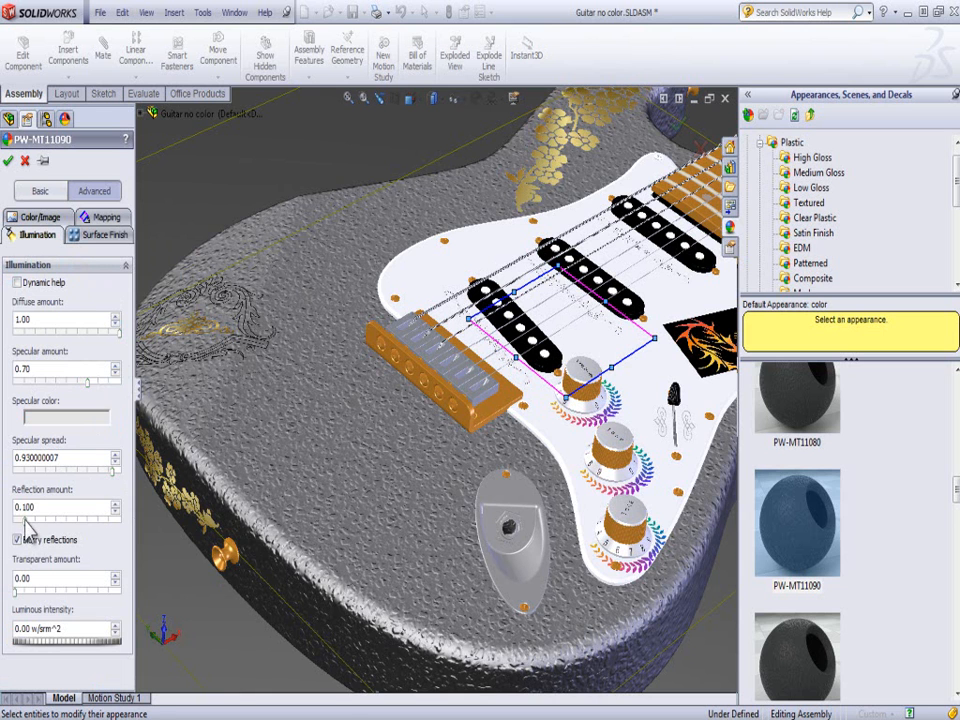
pyautogui.moveTo(26, 528); pyautogui.dragTo(13, 530)
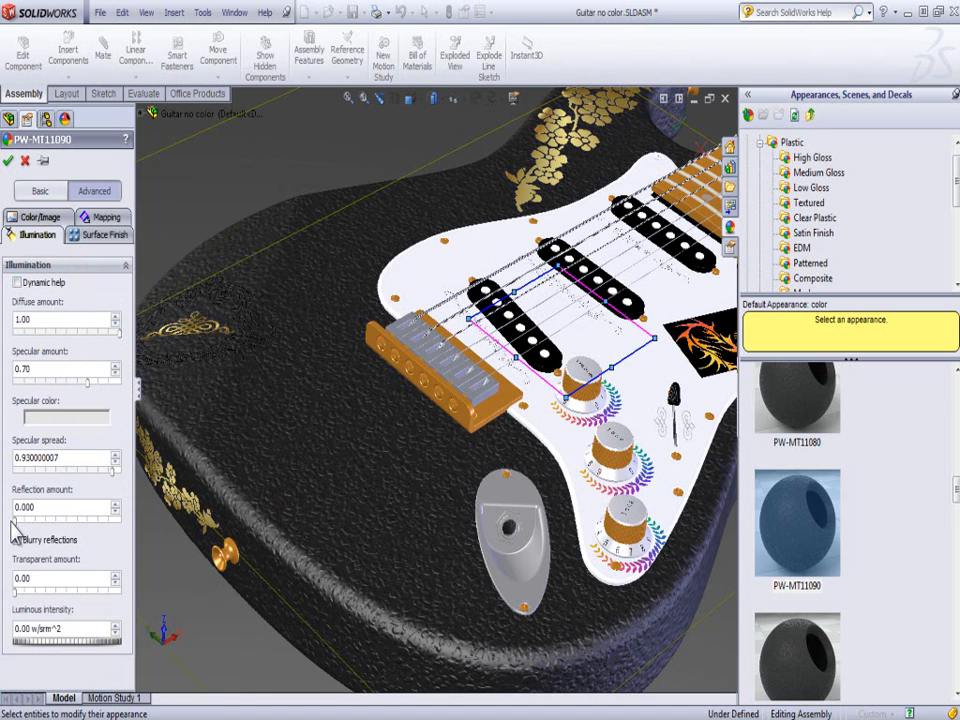
pyautogui.moveTo(13, 528)
pyautogui.mouseDown()
pyautogui.moveTo(32, 536)
pyautogui.moveTo(17, 537)
pyautogui.mouseUp()
pyautogui.moveTo(16, 530); pyautogui.dragTo(17, 522)
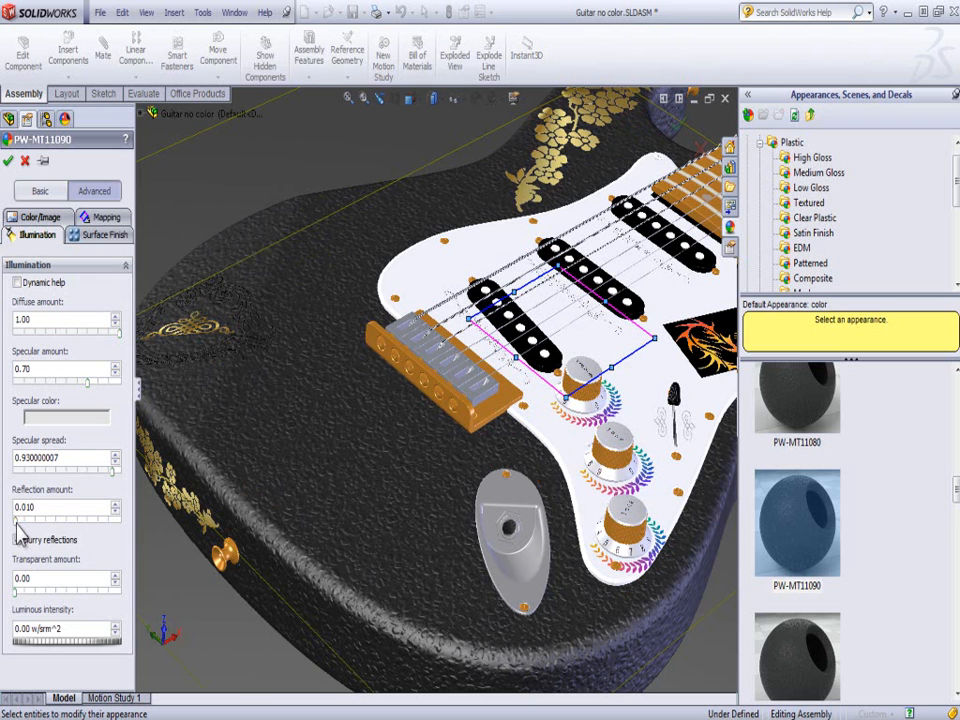
pyautogui.moveTo(18, 530); pyautogui.dragTo(20, 524)
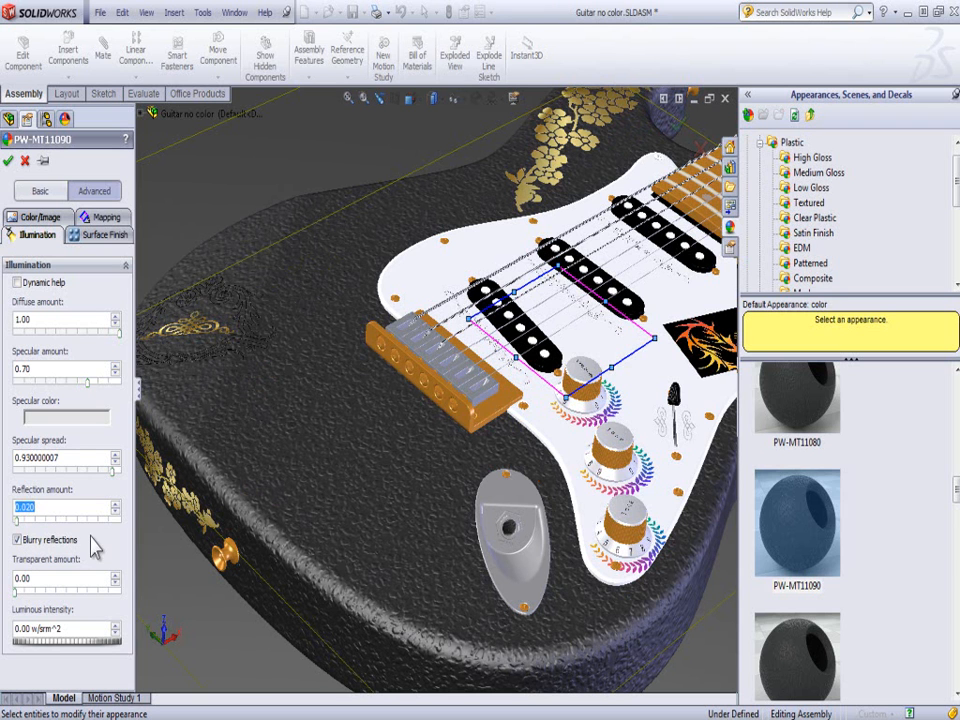
pyautogui.click(57, 592)
pyautogui.moveTo(57, 598); pyautogui.dragTo(14, 598)
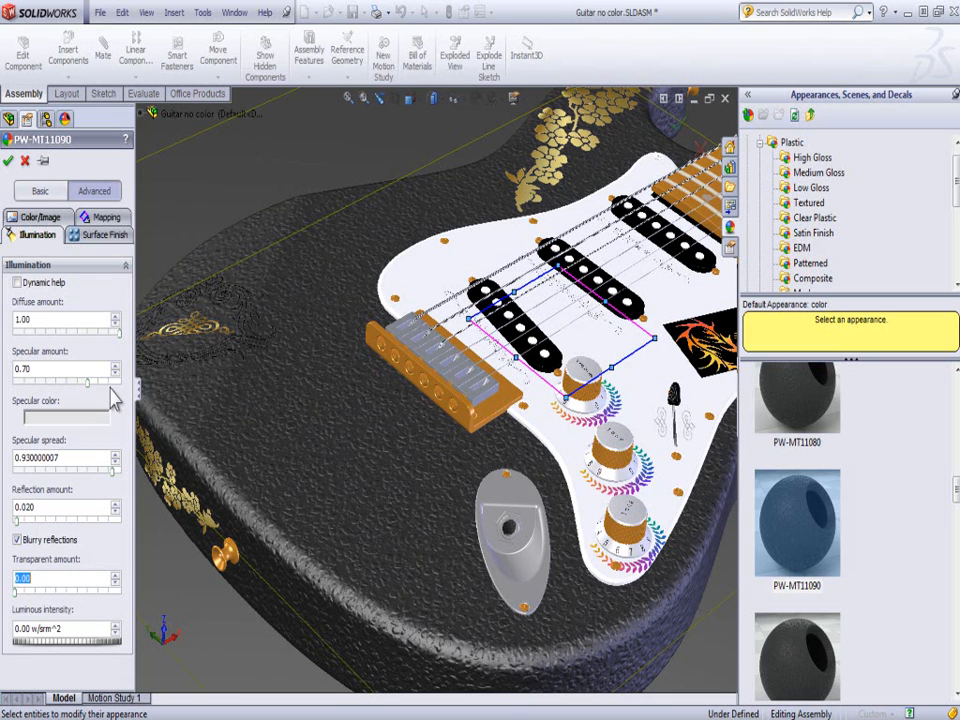
# Review the available surface finishes for the guitar body's appearance and keep PW-MT11090.
pyautogui.click(106, 238)
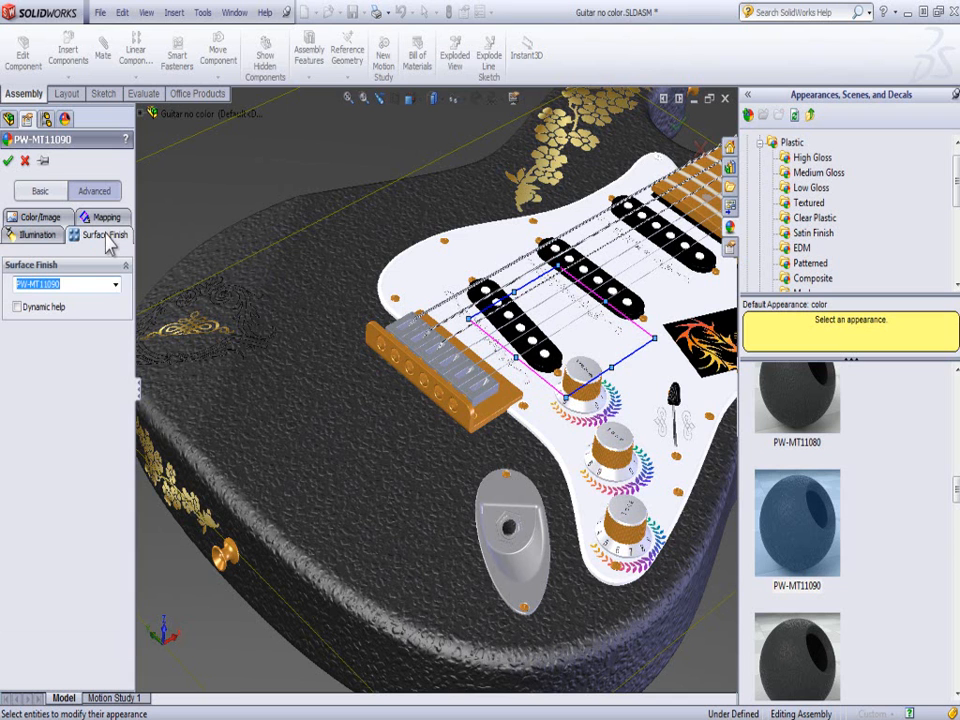
pyautogui.click(115, 288)
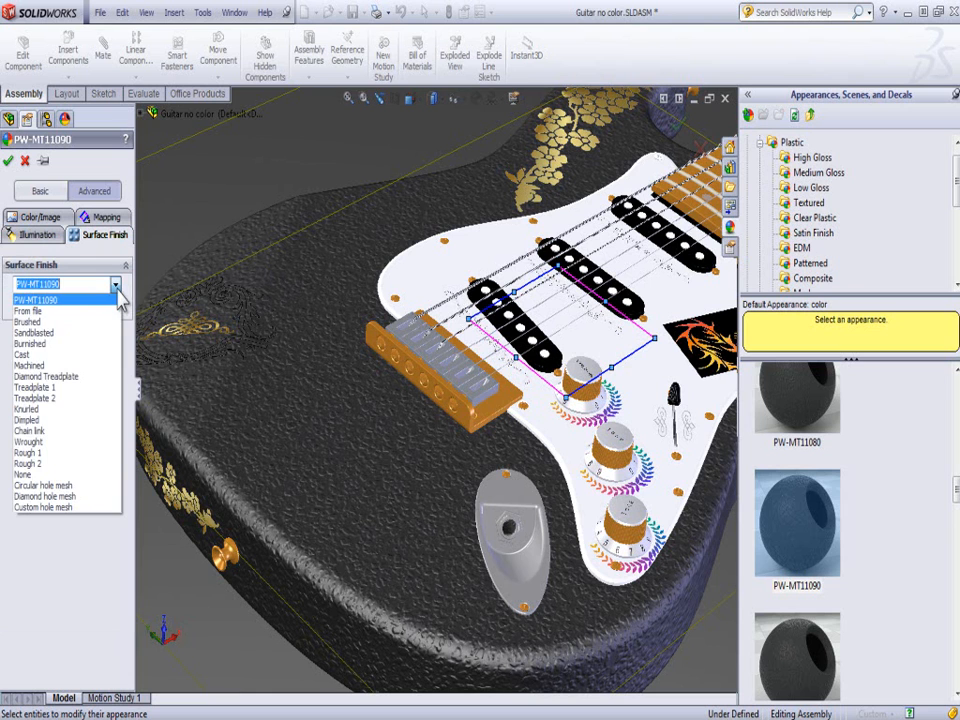
pyautogui.click(57, 300)
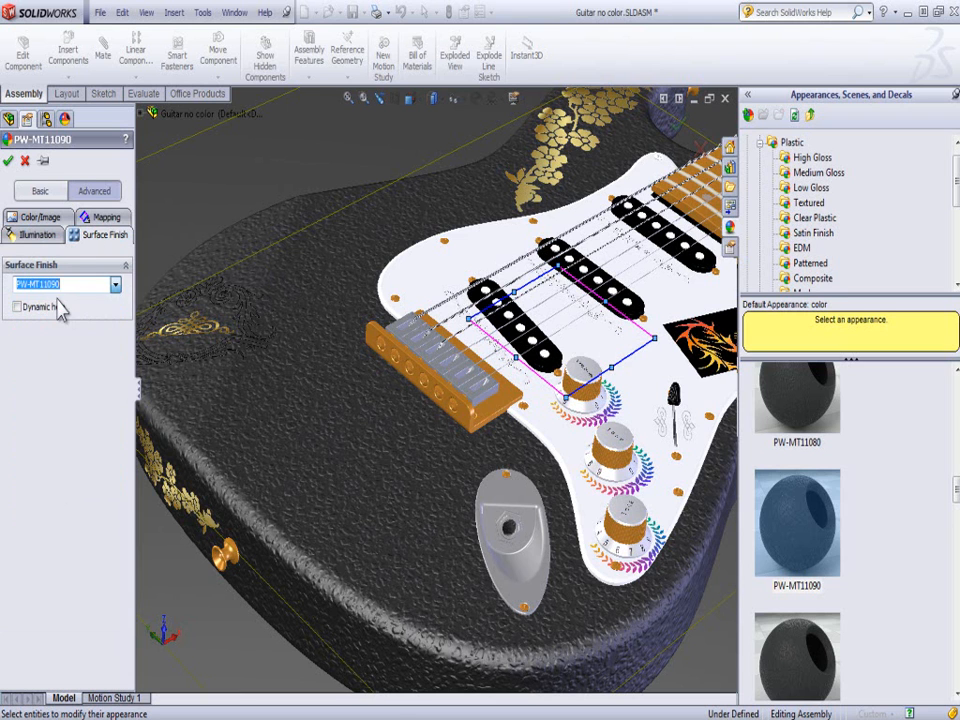
# Resize the surface finish mapping on the guitar body to about 24 mm, keeping the aspect ratio fixed.
pyautogui.click(108, 218)
pyautogui.moveTo(461, 318); pyautogui.dragTo(562, 306)
pyautogui.scroll(-5, 321, 536)
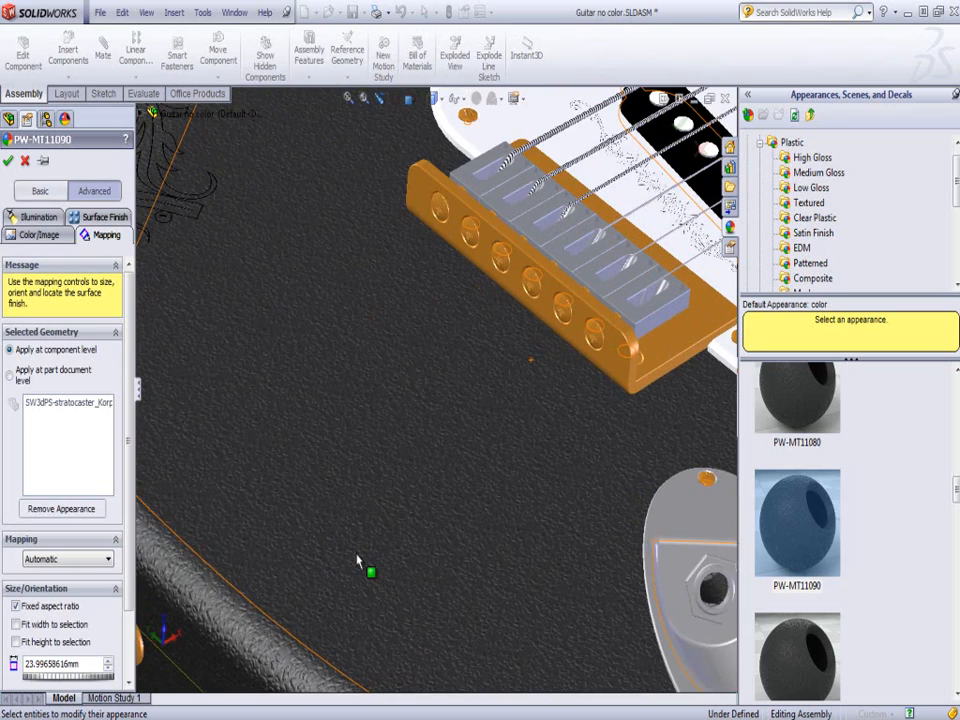
# Reduce the surface finish mapping on the guitar body to about 20.7 mm in width and height and accept the appearance.
pyautogui.scroll(3, 358, 562)
pyautogui.scroll(2, 358, 562)
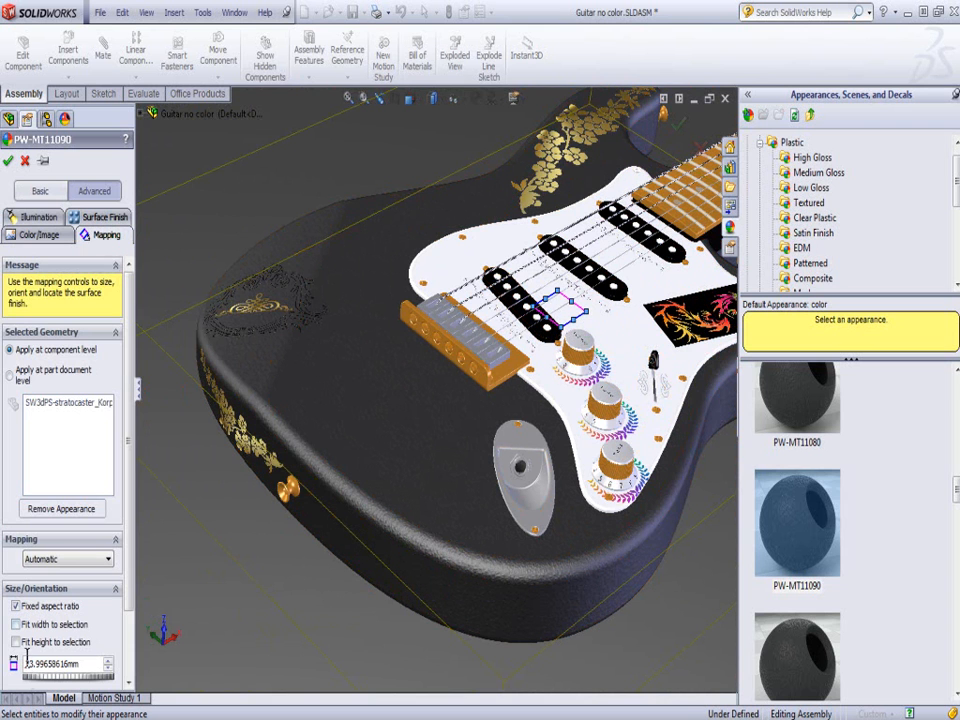
pyautogui.moveTo(127, 579); pyautogui.dragTo(129, 664)
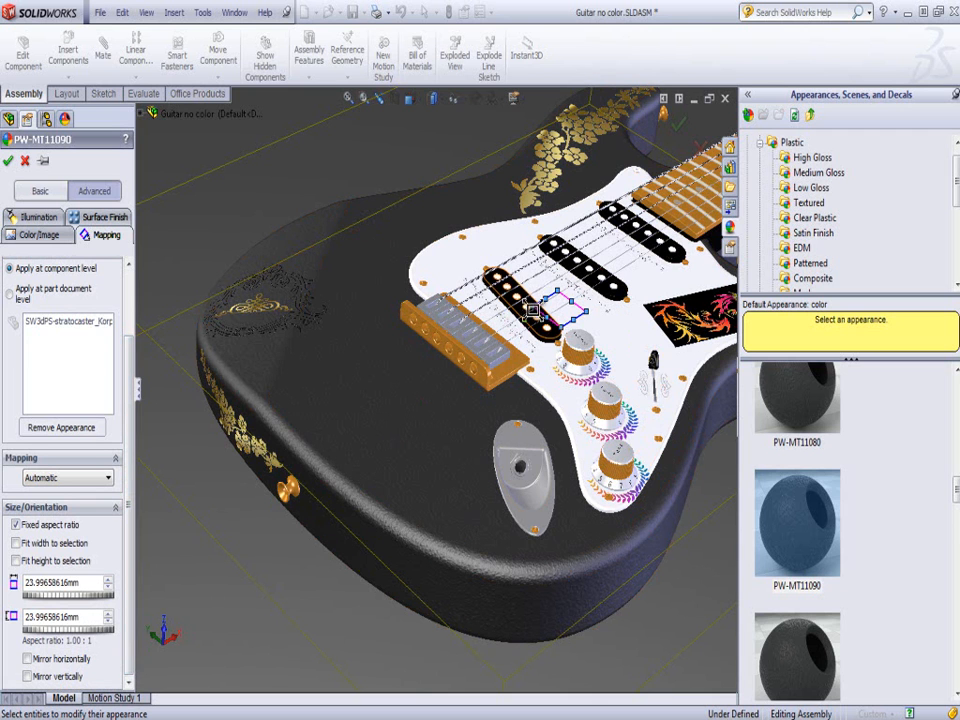
pyautogui.moveTo(534, 307)
pyautogui.mouseDown()
pyautogui.moveTo(462, 302)
pyautogui.moveTo(544, 303)
pyautogui.mouseUp()
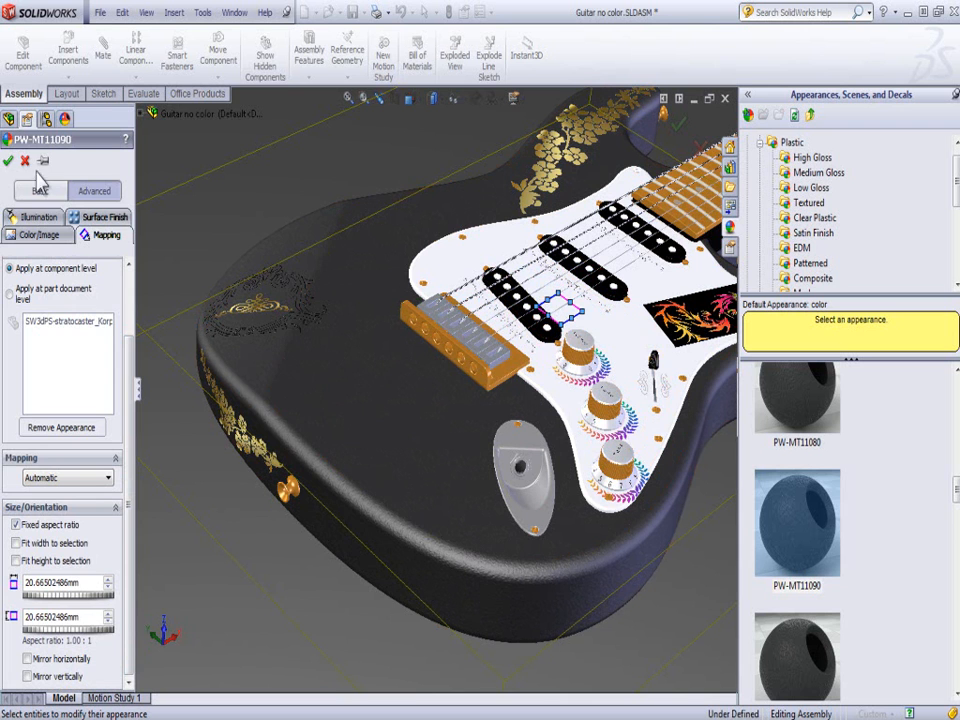
pyautogui.click(8, 161)
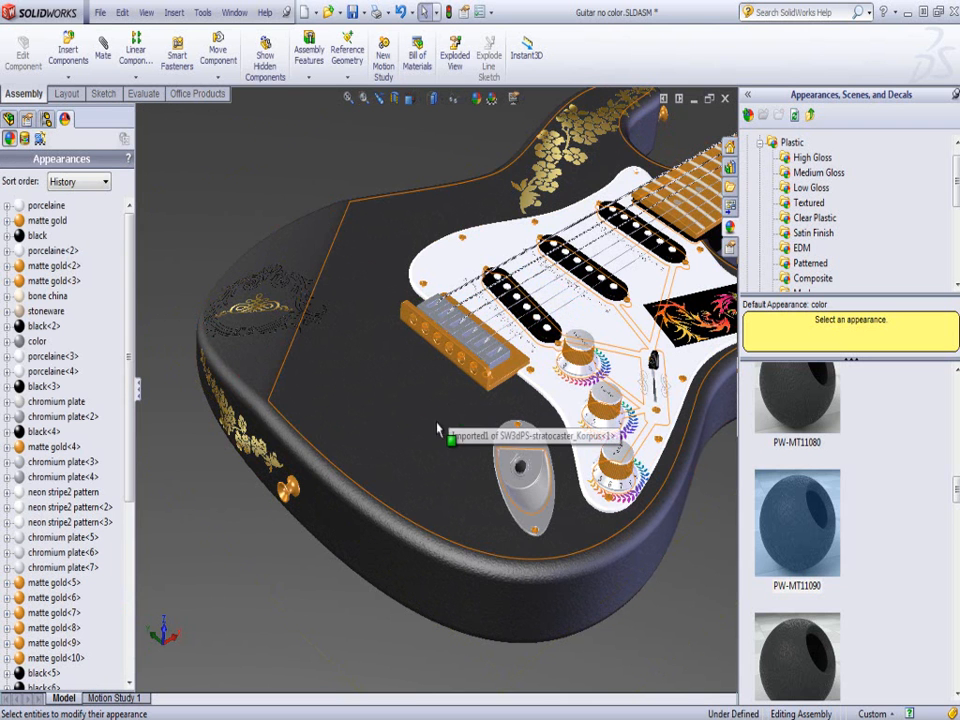
# Browse the high, medium and low gloss plastics and the car paint appearances in the library.
pyautogui.scroll(1, 617, 401)
pyautogui.scroll(-1, 682, 338)
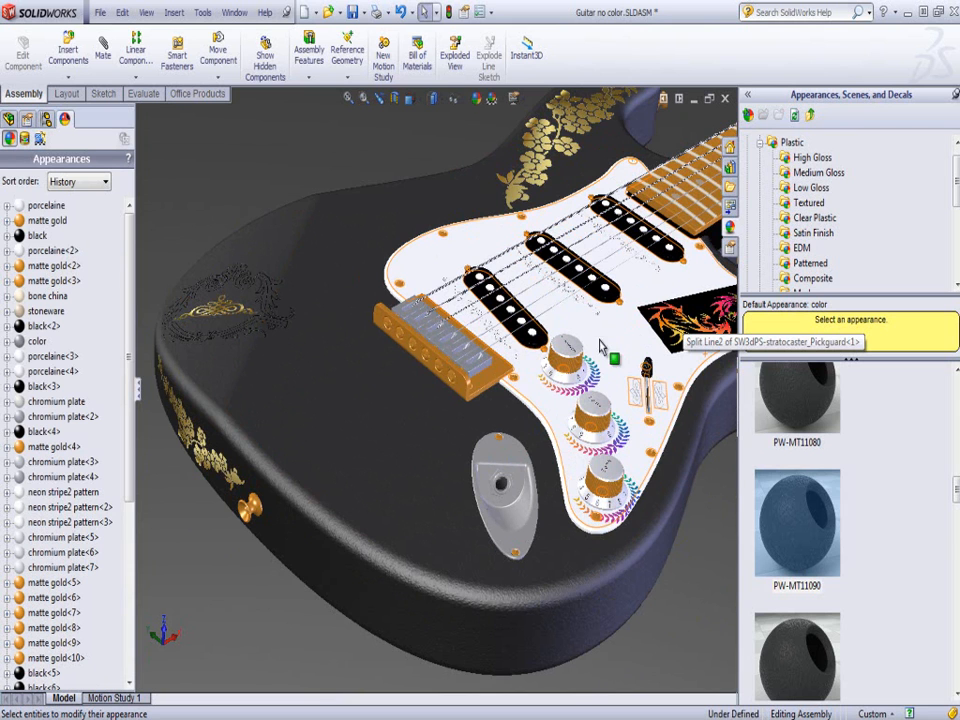
pyautogui.click(820, 174)
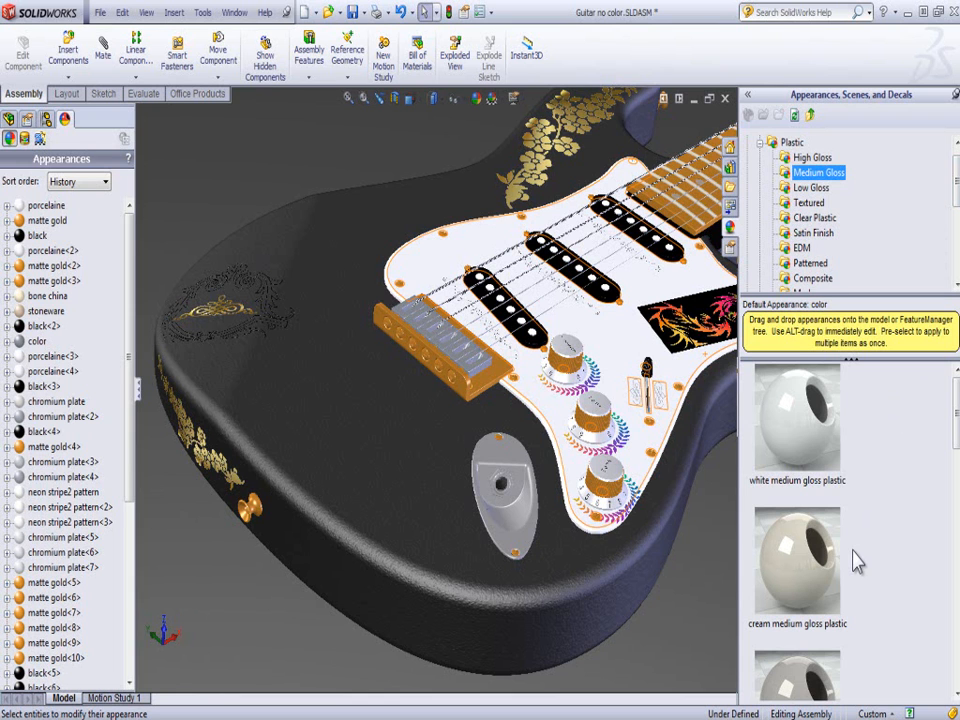
pyautogui.click(812, 159)
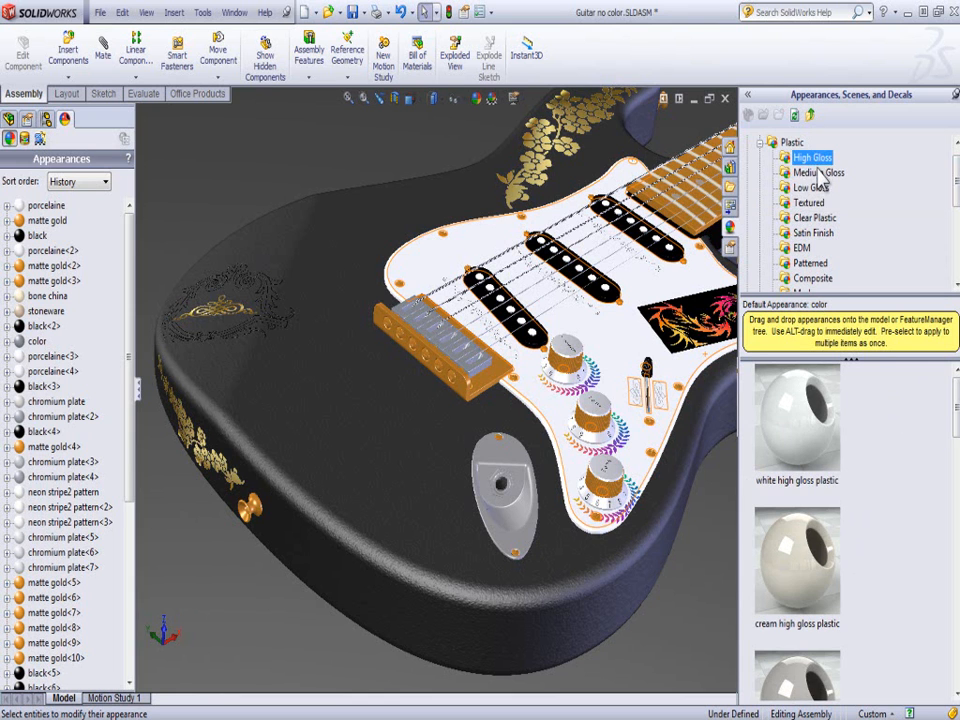
pyautogui.click(819, 174)
pyautogui.click(818, 189)
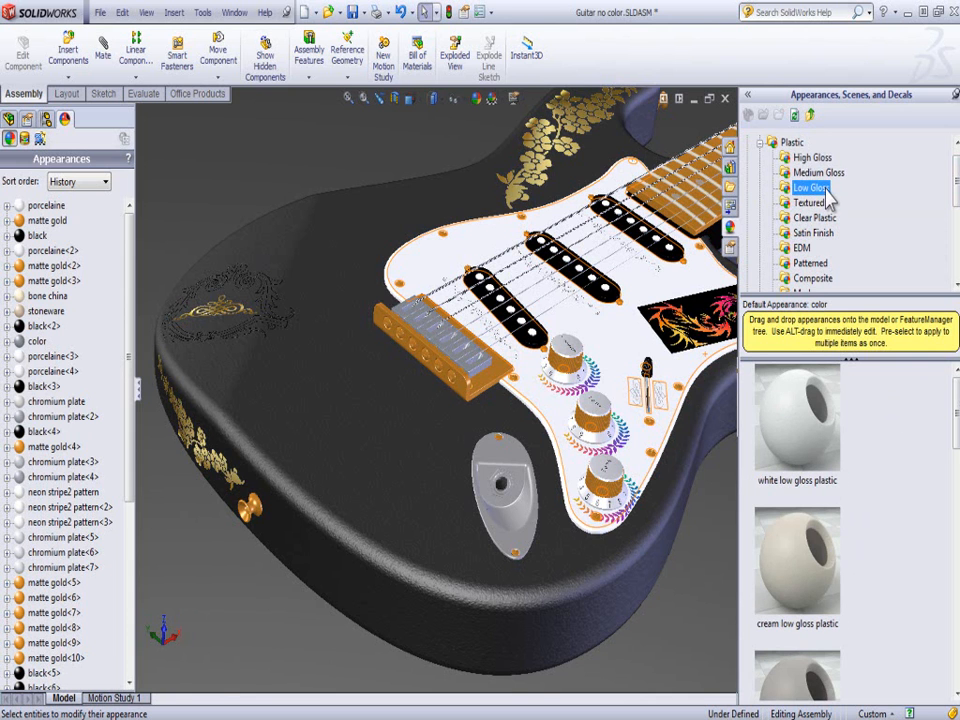
pyautogui.click(760, 143)
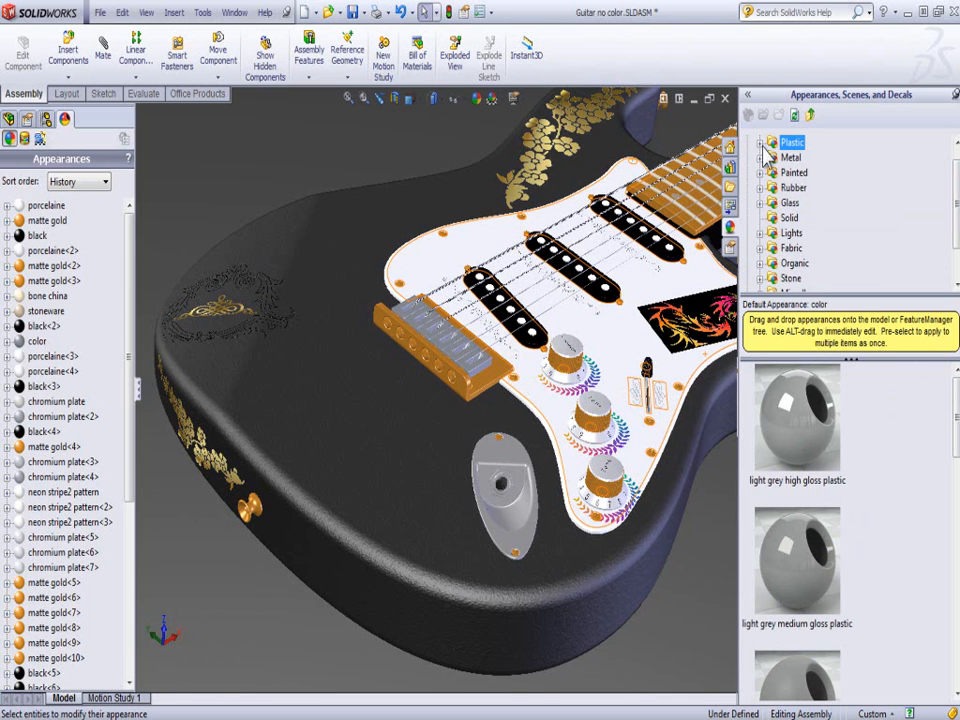
pyautogui.click(761, 174)
pyautogui.click(799, 188)
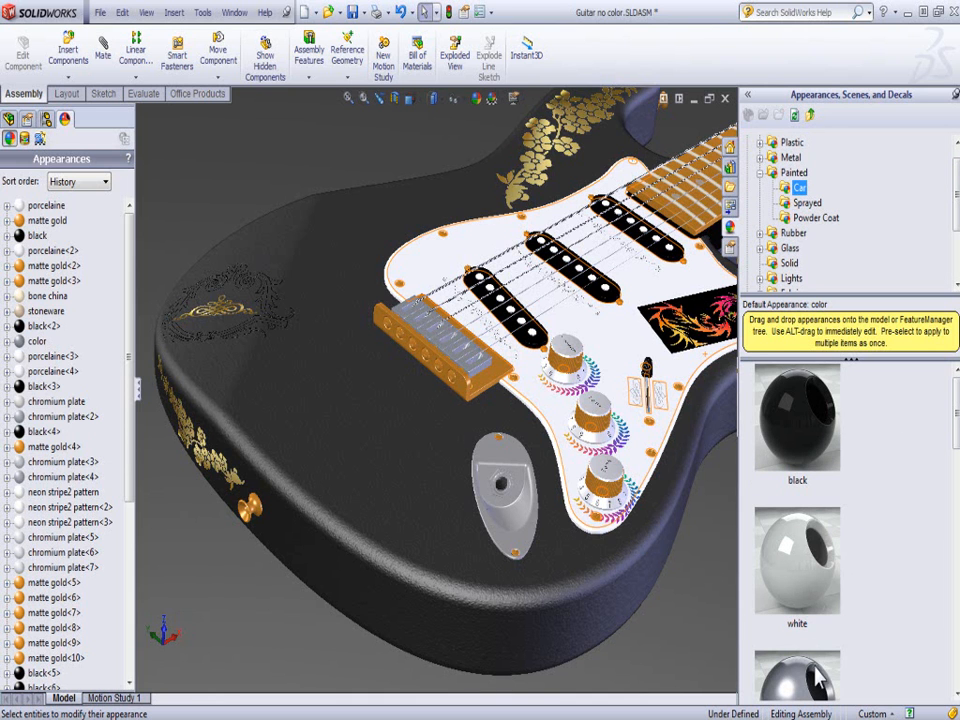
pyautogui.scroll(-5, 955, 515)
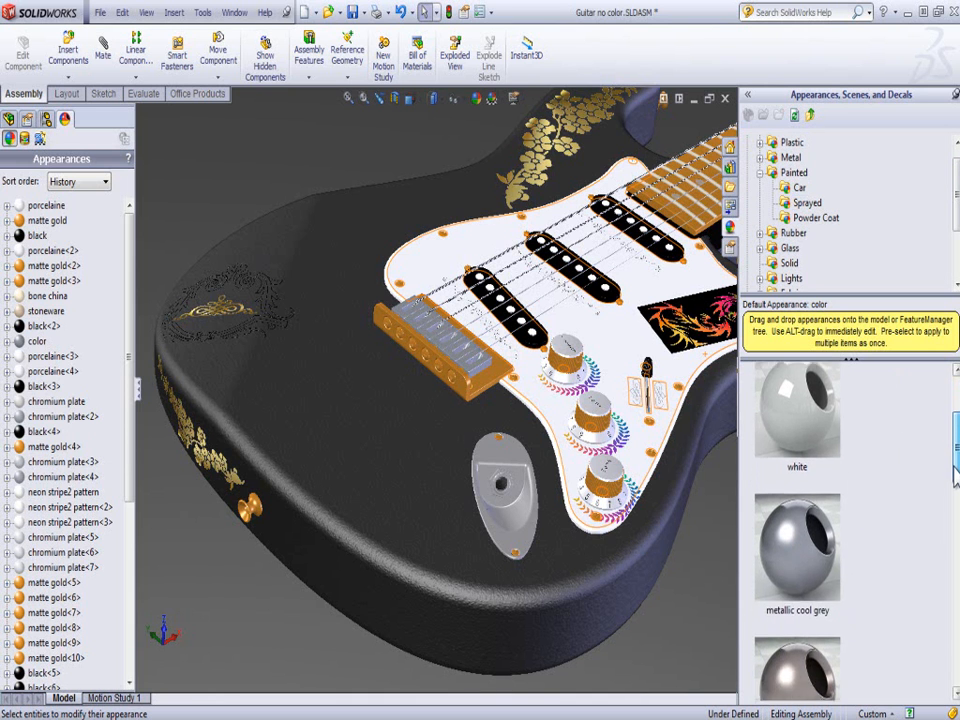
pyautogui.scroll(5, 955, 515)
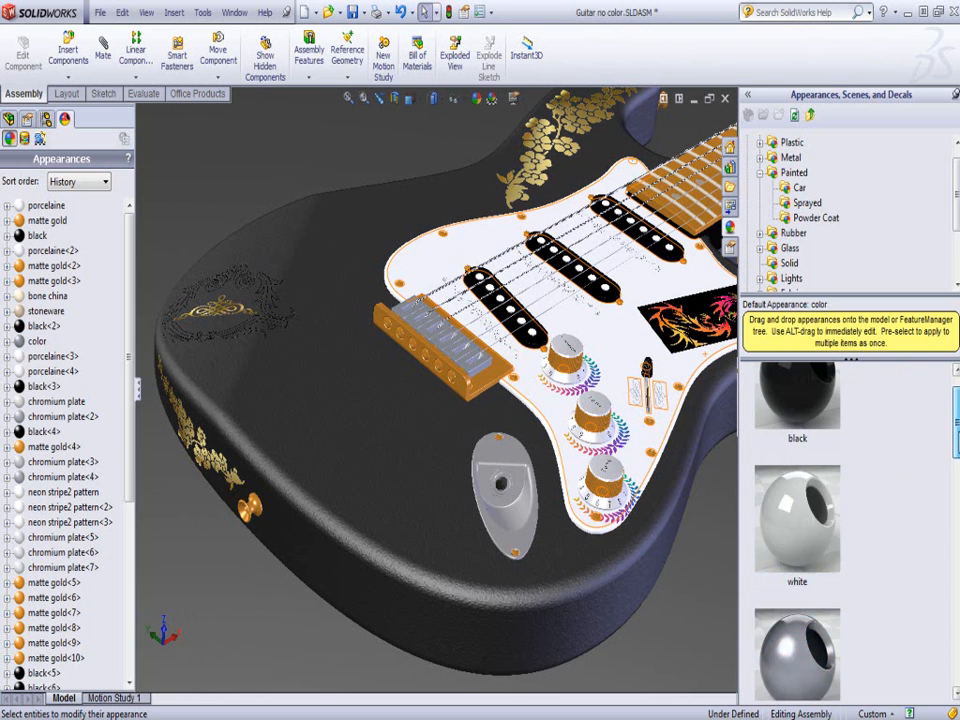
pyautogui.click(764, 173)
# Apply the red medium gloss plastic appearance to the pickguard at component level.
pyautogui.click(760, 142)
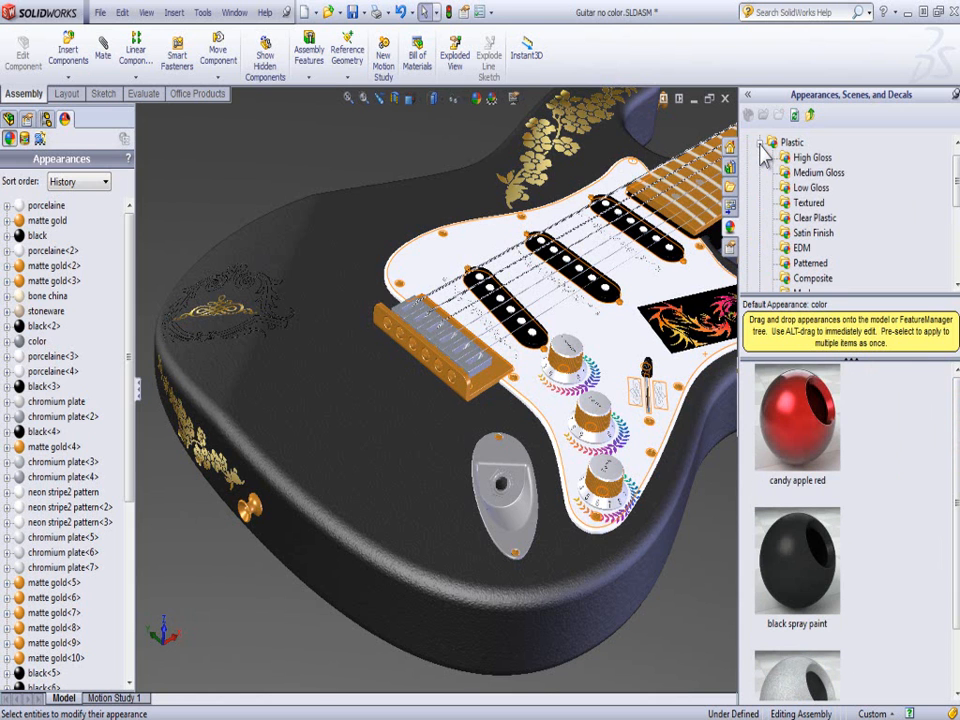
pyautogui.click(815, 173)
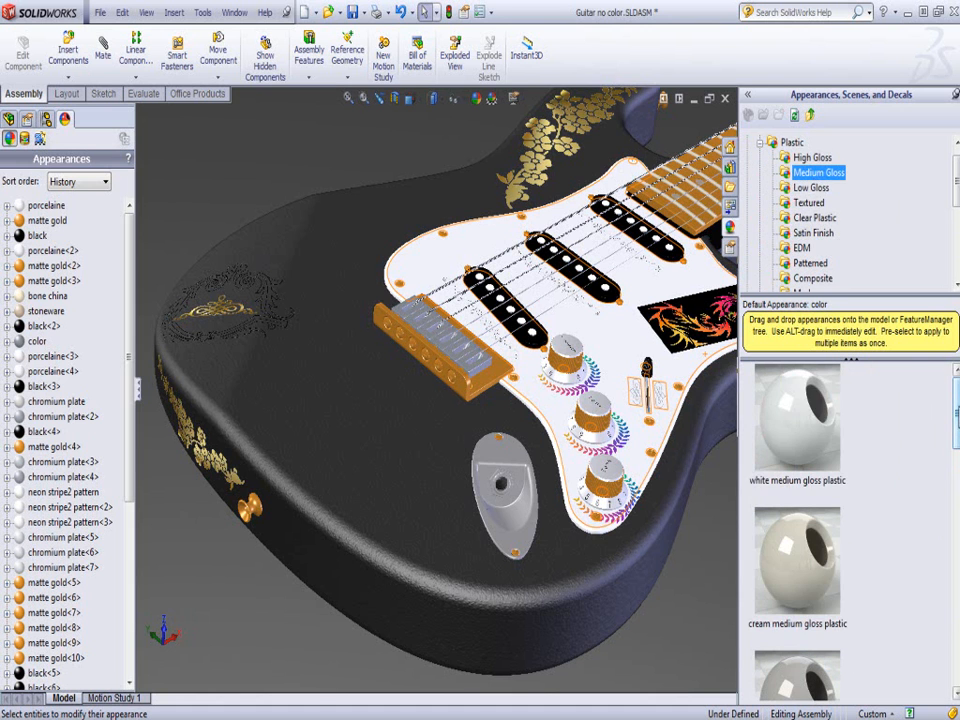
pyautogui.scroll(-3, 797, 520)
pyautogui.scroll(-3, 797, 520)
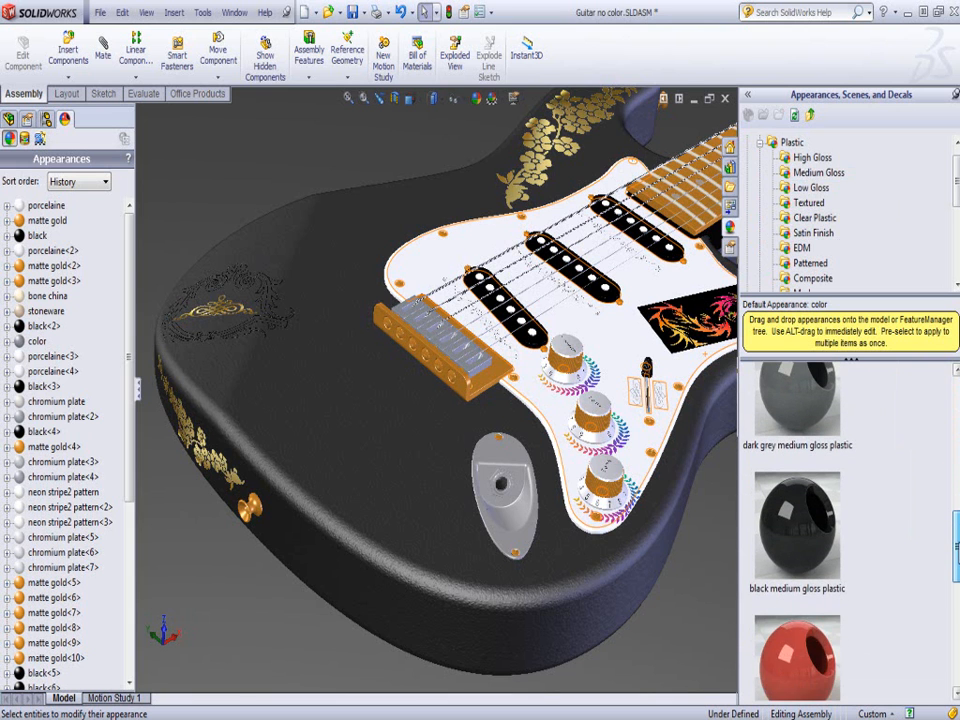
pyautogui.moveTo(829, 626); pyautogui.dragTo(622, 353)
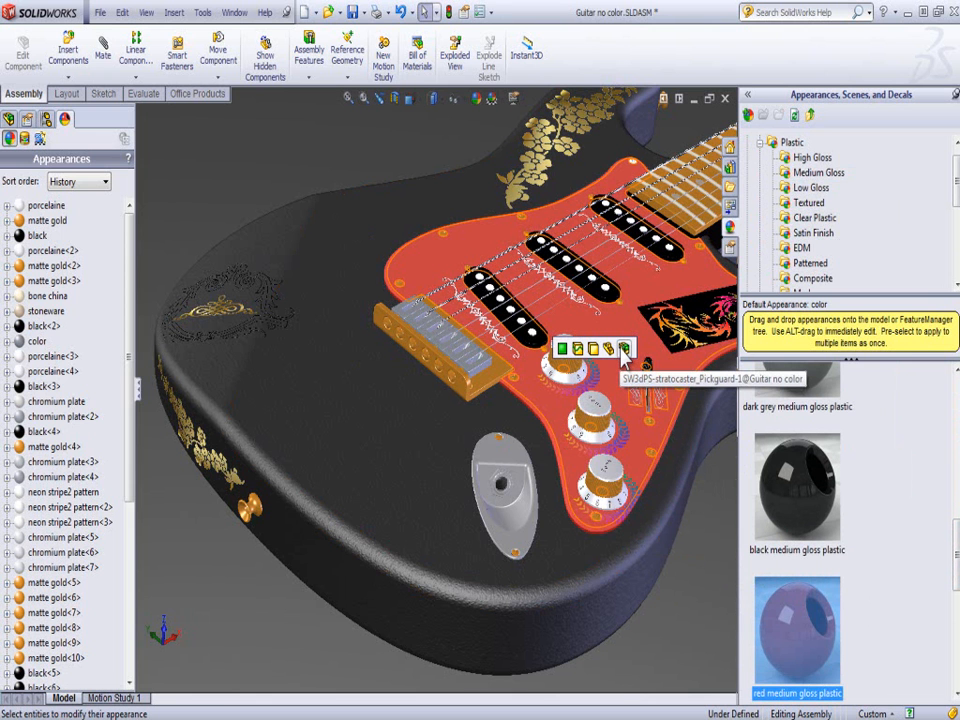
pyautogui.scroll(3, 718, 460)
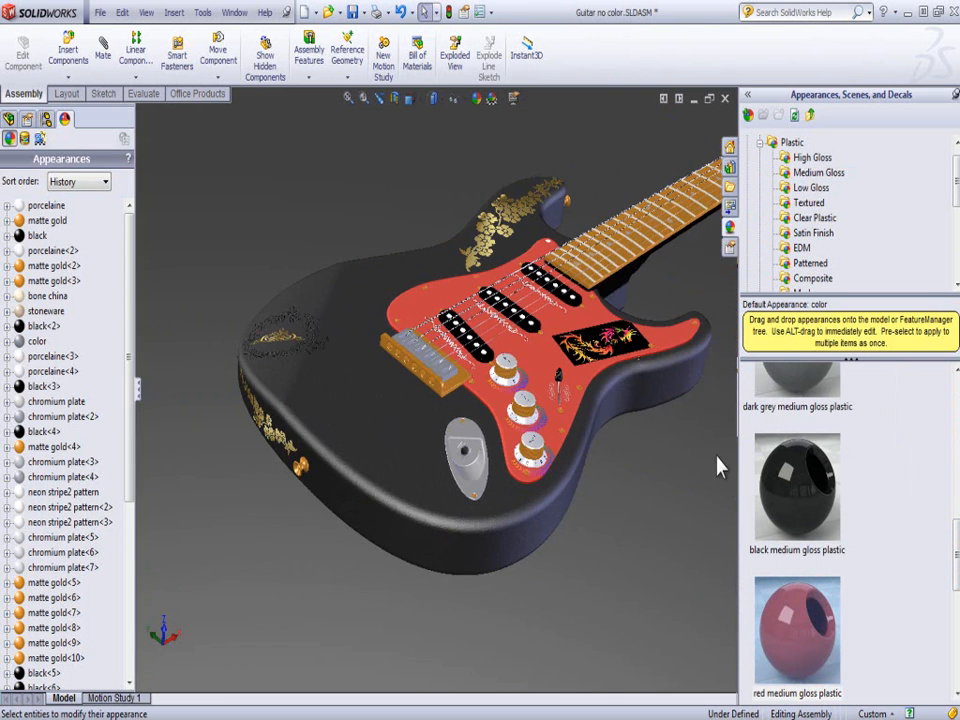
pyautogui.scroll(-3, 624, 370)
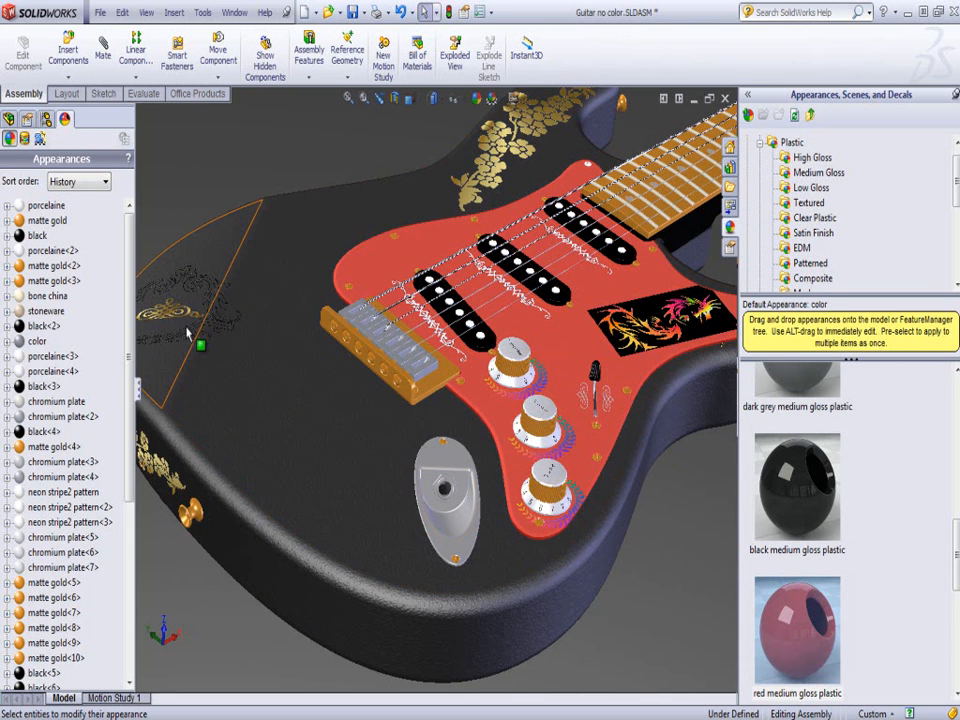
# Edit the pickguard's red medium gloss plastic appearance and set its reflection amount to 0.000.
pyautogui.moveTo(128, 386); pyautogui.dragTo(130, 569)
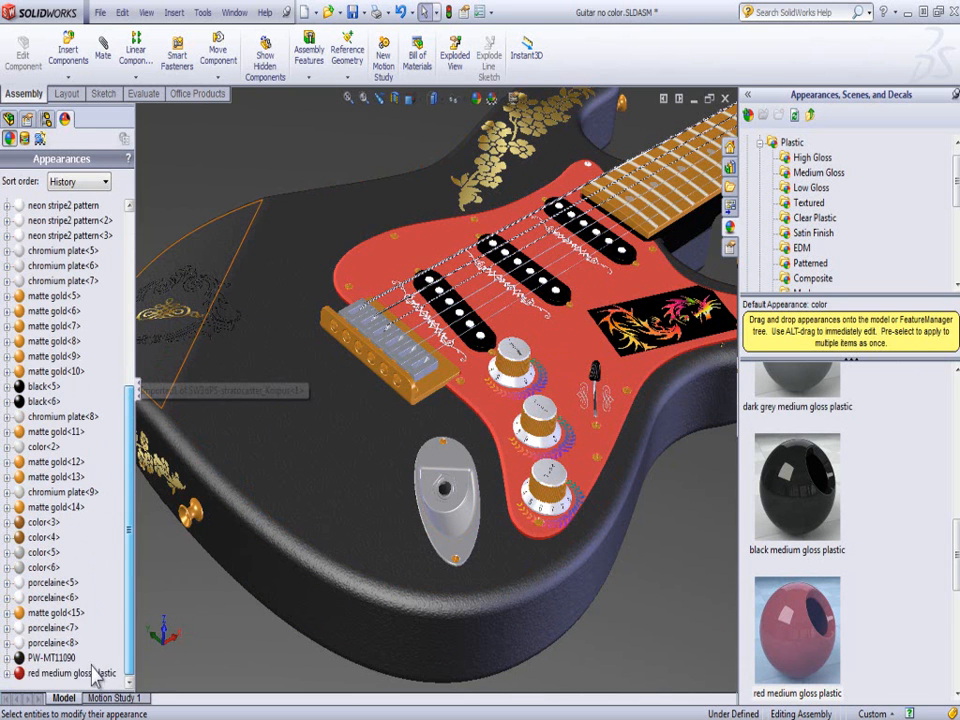
pyautogui.rightClick(75, 672)
pyautogui.click(118, 567)
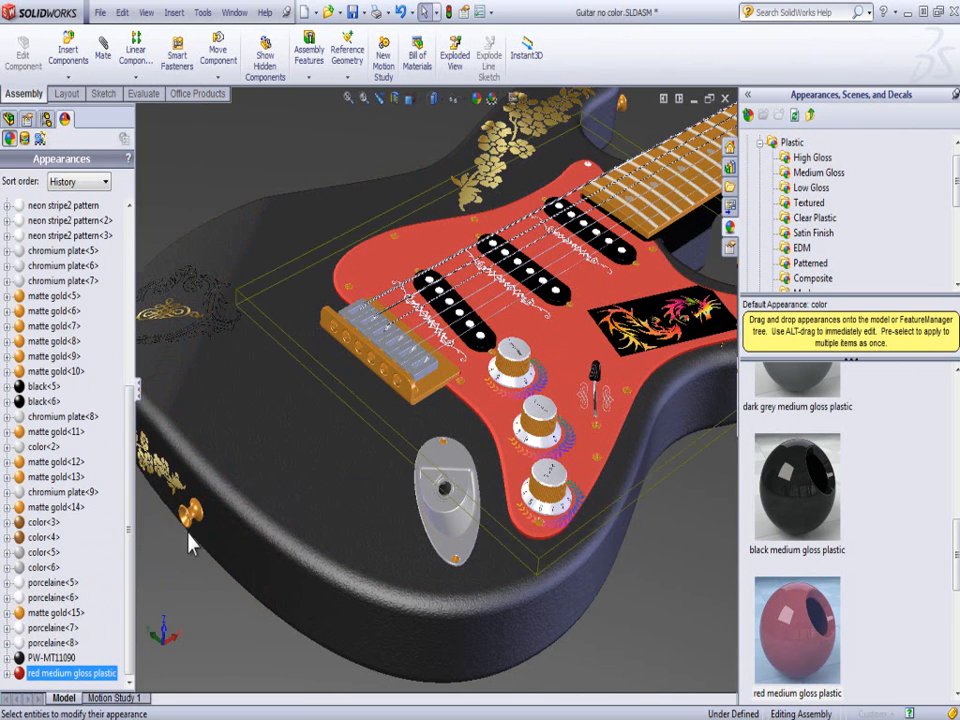
pyautogui.click(45, 219)
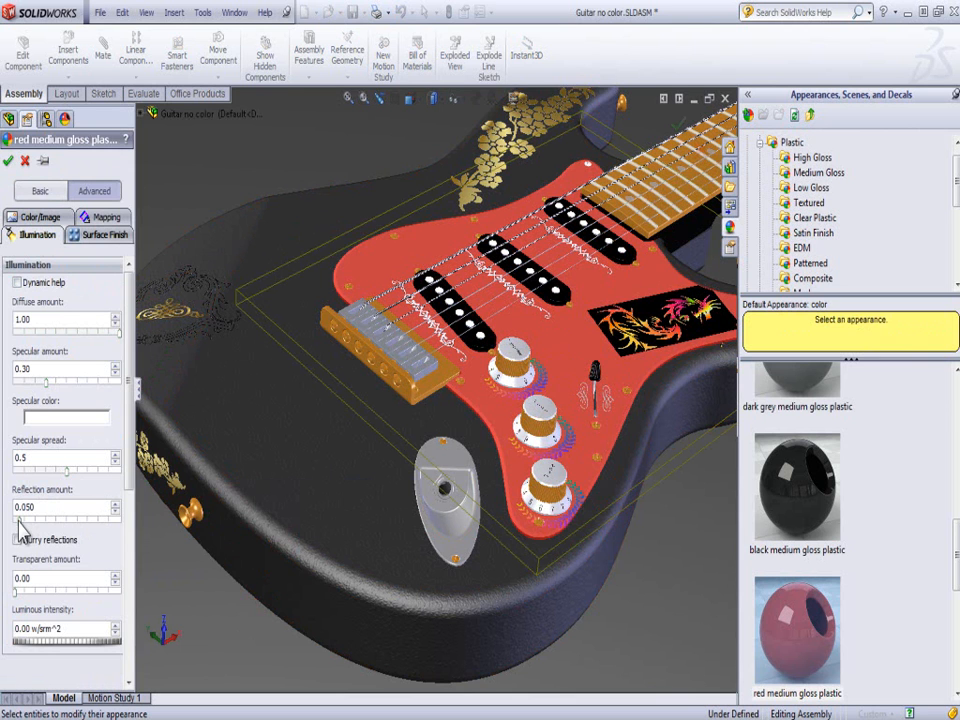
pyautogui.moveTo(18, 525); pyautogui.dragTo(12, 530)
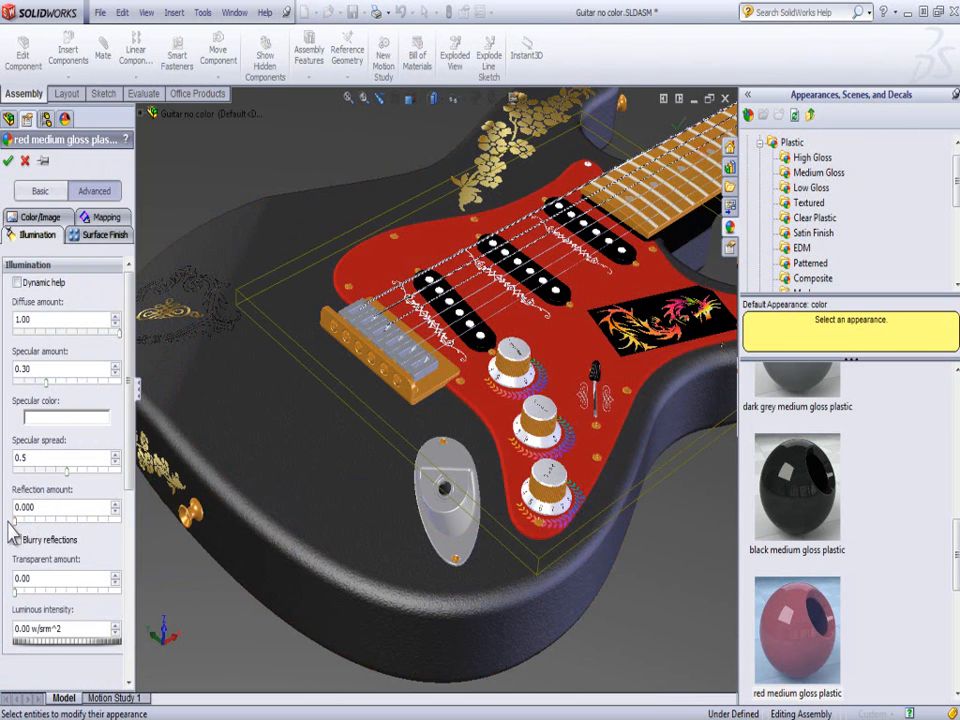
pyautogui.moveTo(14, 528); pyautogui.dragTo(12, 530)
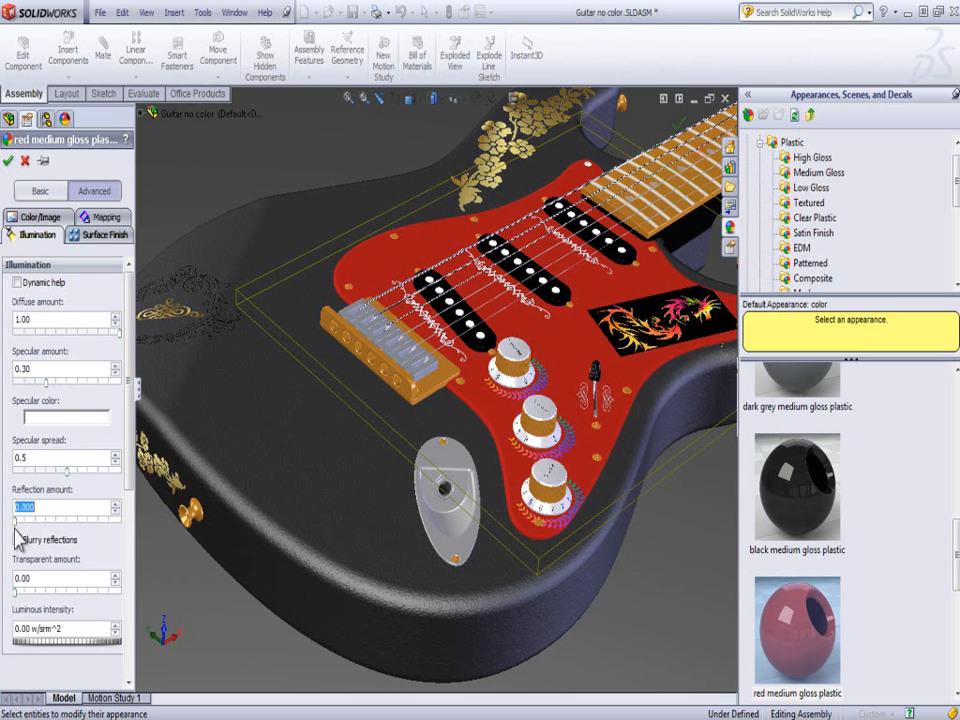
pyautogui.click(9, 161)
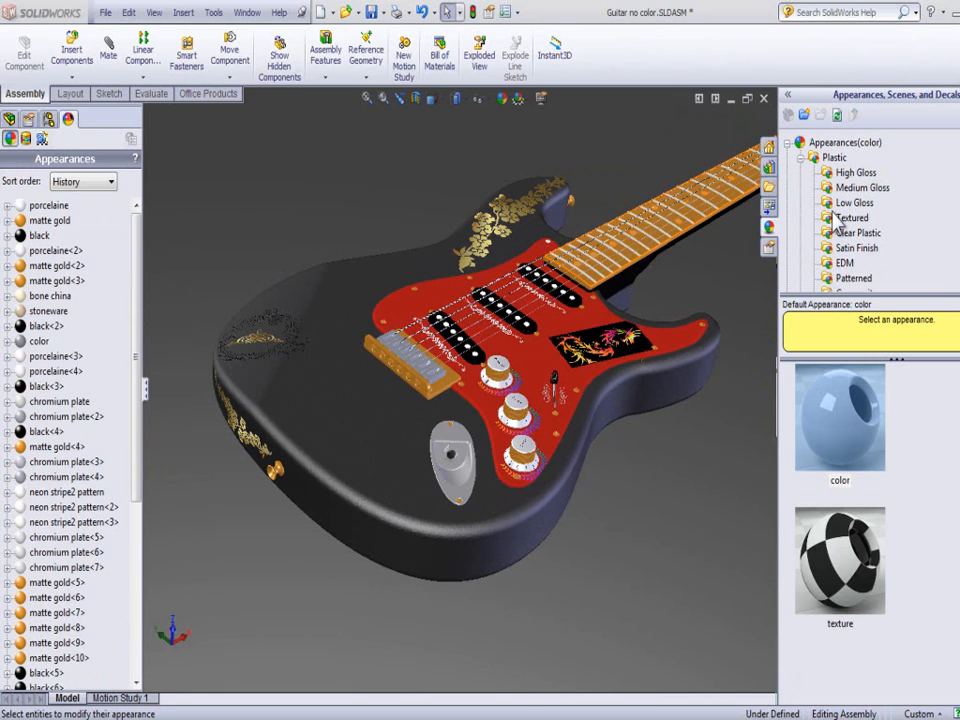
# Replace the pickguard's appearance with black medium gloss plastic.
pyautogui.moveTo(836, 248); pyautogui.dragTo(537, 377)
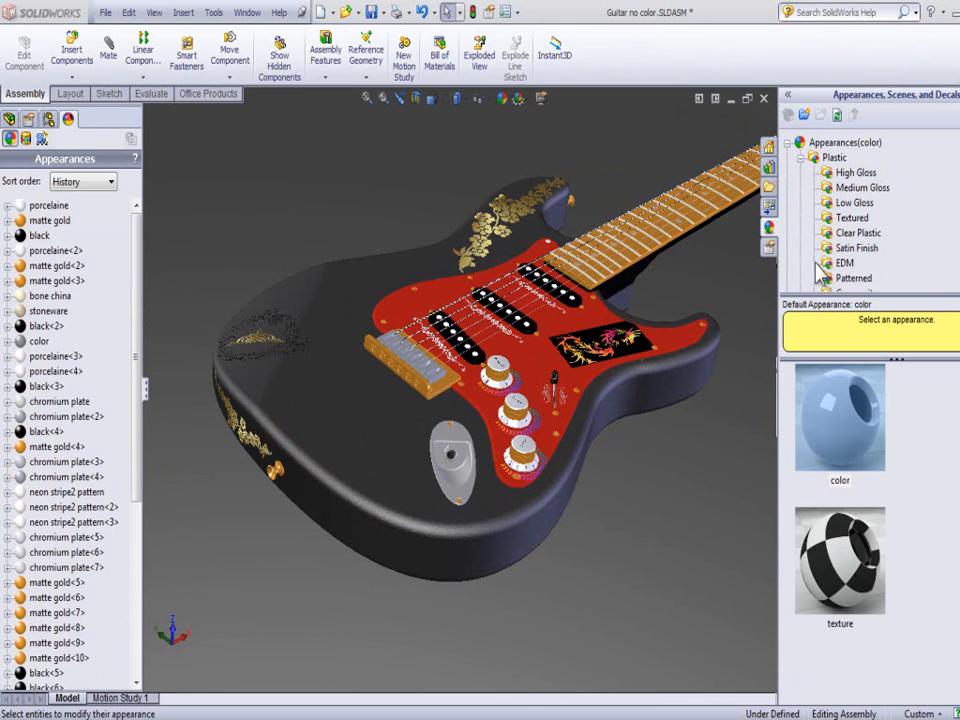
pyautogui.click(853, 189)
pyautogui.scroll(-5, 840, 500)
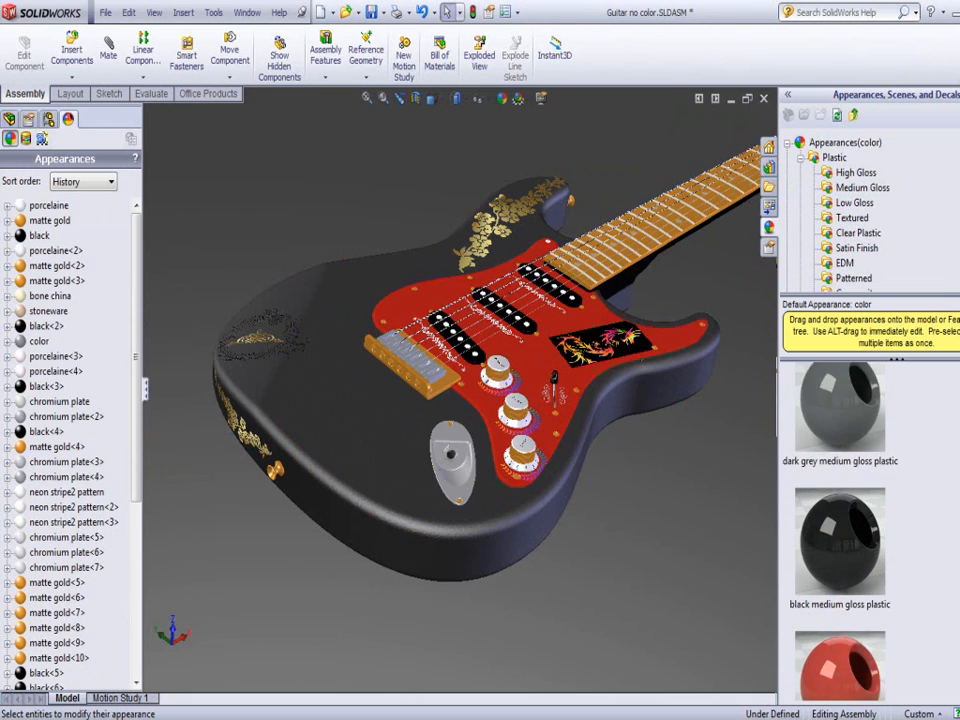
pyautogui.scroll(-1, 840, 530)
pyautogui.moveTo(866, 455); pyautogui.dragTo(543, 371)
pyautogui.click(545, 369)
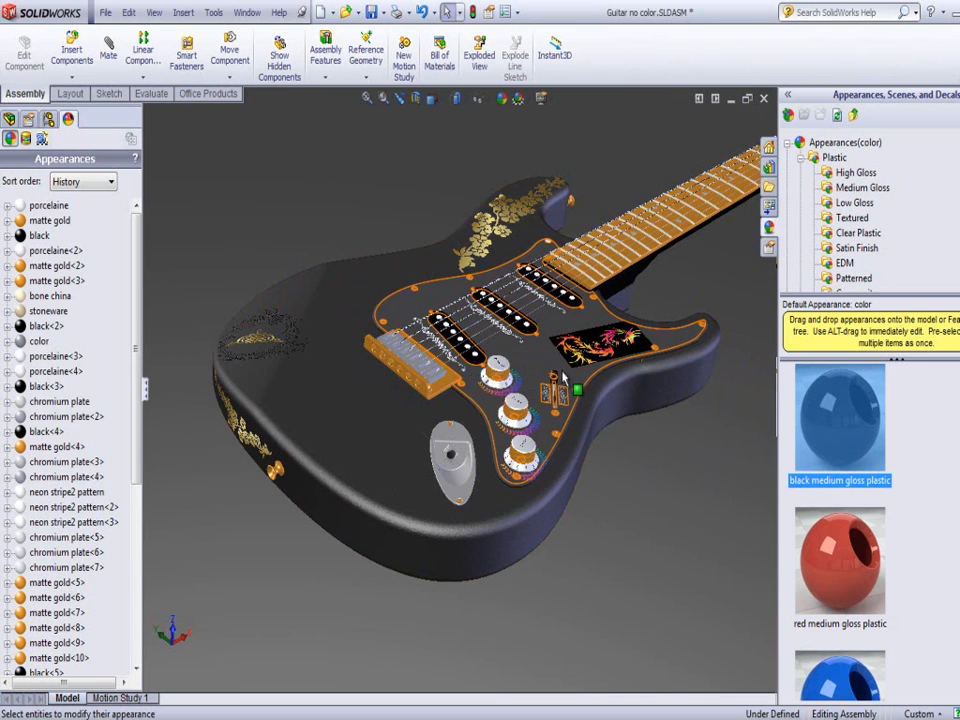
# Edit the pickguard's black medium gloss plastic appearance and set its reflection amount to 0.000.
pyautogui.moveTo(137, 470); pyautogui.dragTo(137, 654)
pyautogui.click(105, 657)
pyautogui.rightClick(105, 658)
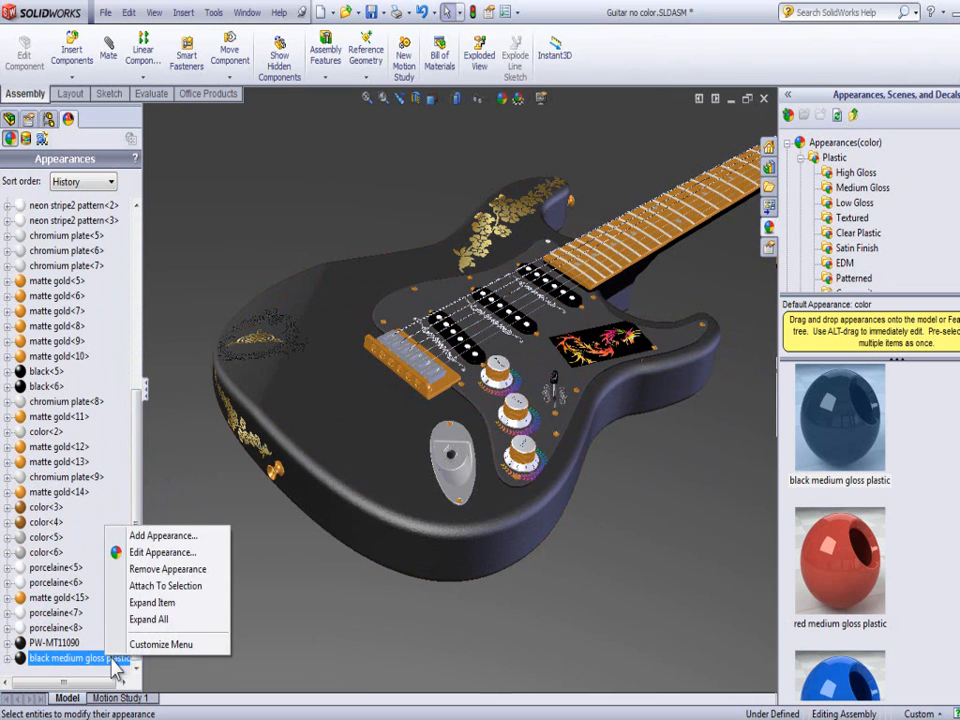
pyautogui.click(157, 556)
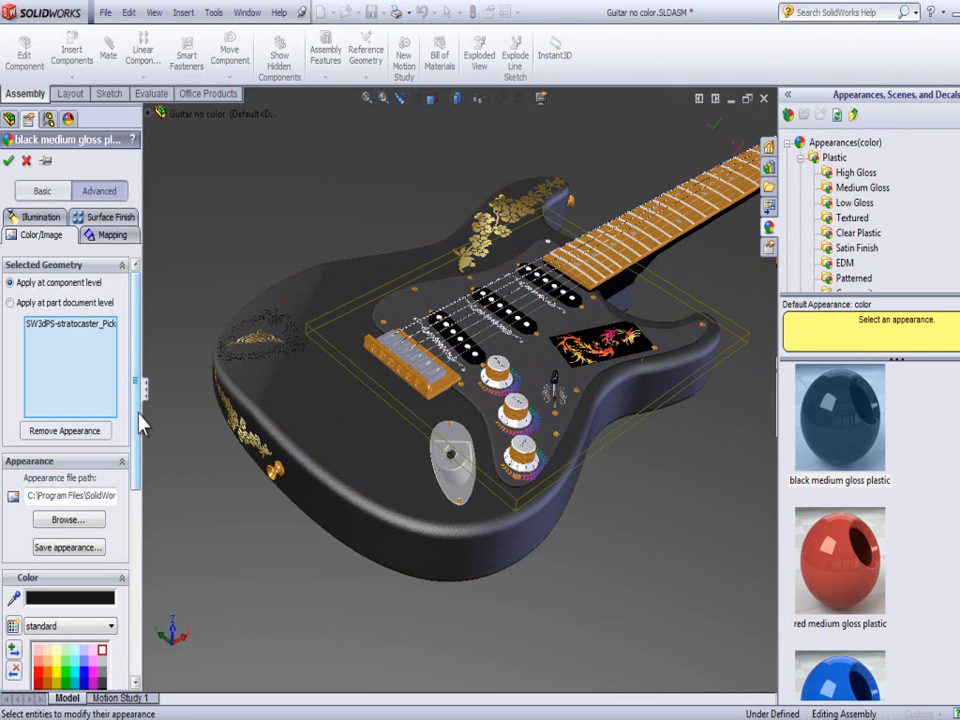
pyautogui.click(44, 220)
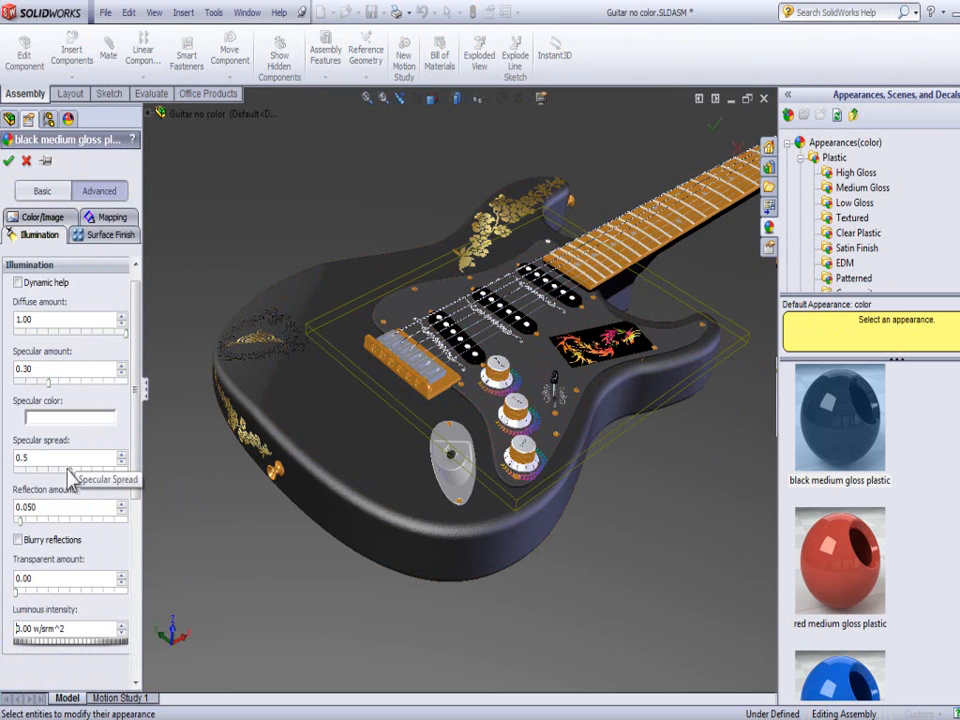
pyautogui.moveTo(20, 521); pyautogui.dragTo(6, 522)
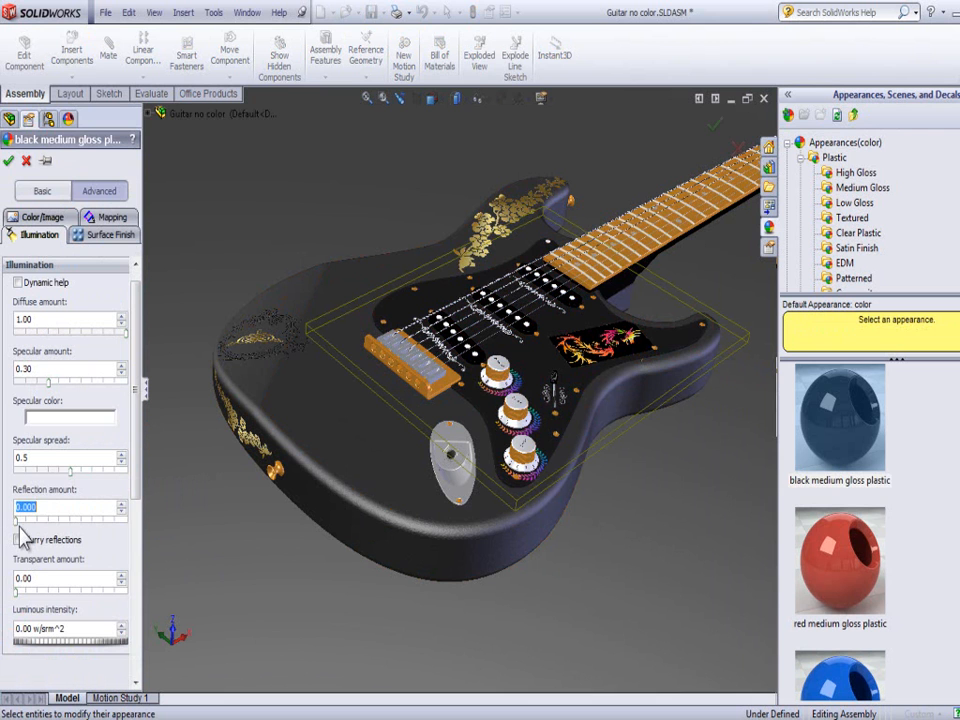
pyautogui.click(9, 161)
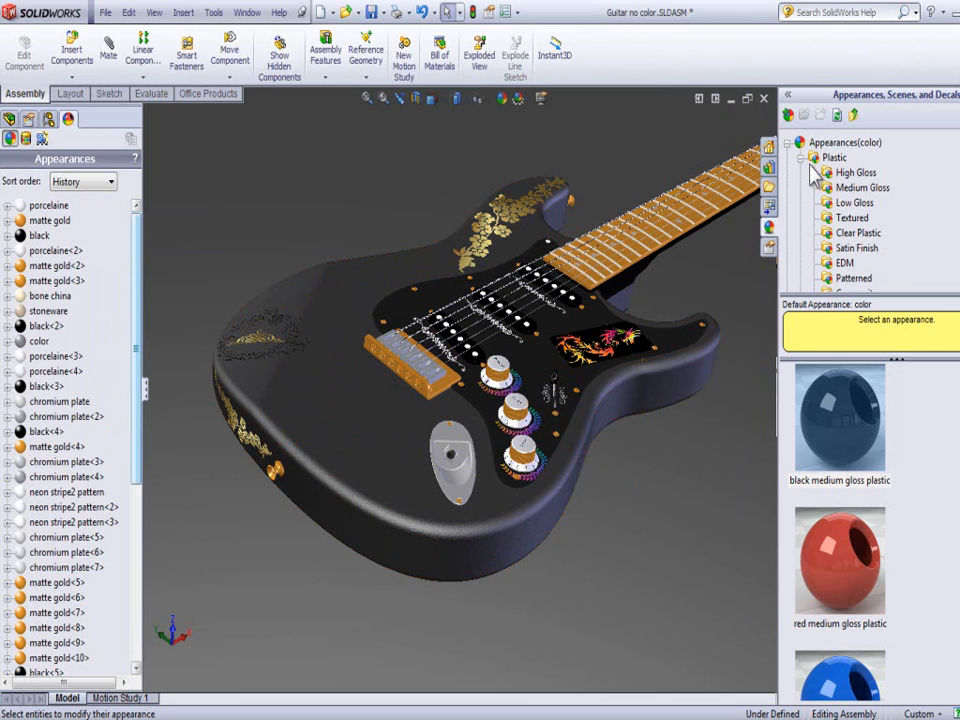
# Browse the Organic appearances in the library, including the Water and Miscellaneous categories.
pyautogui.click(801, 158)
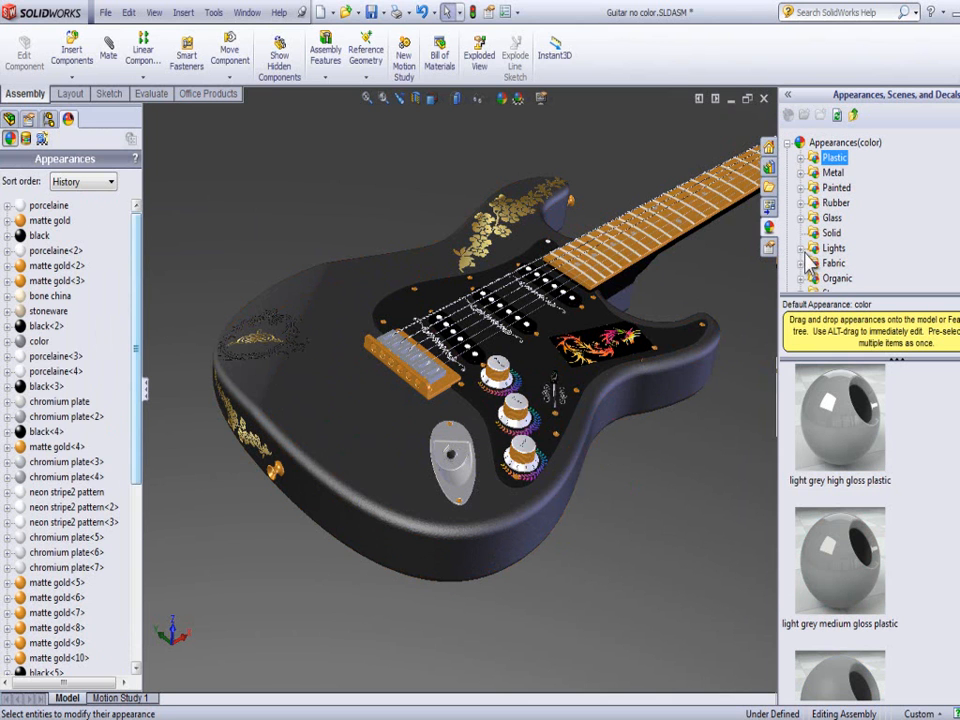
pyautogui.scroll(-2, 943, 257)
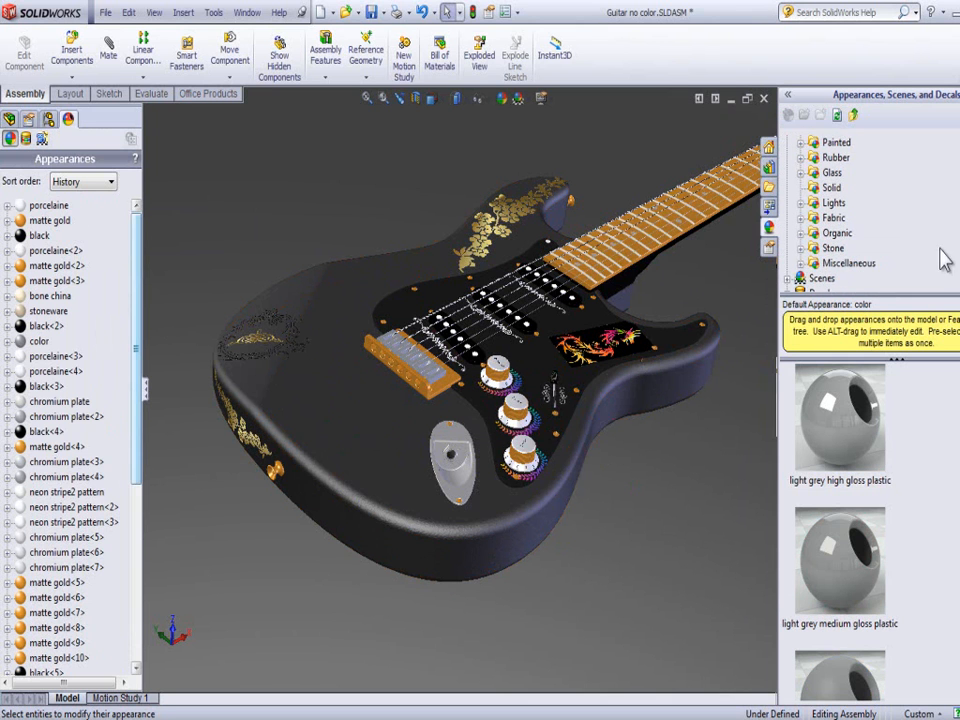
pyautogui.click(834, 234)
pyautogui.doubleClick(832, 236)
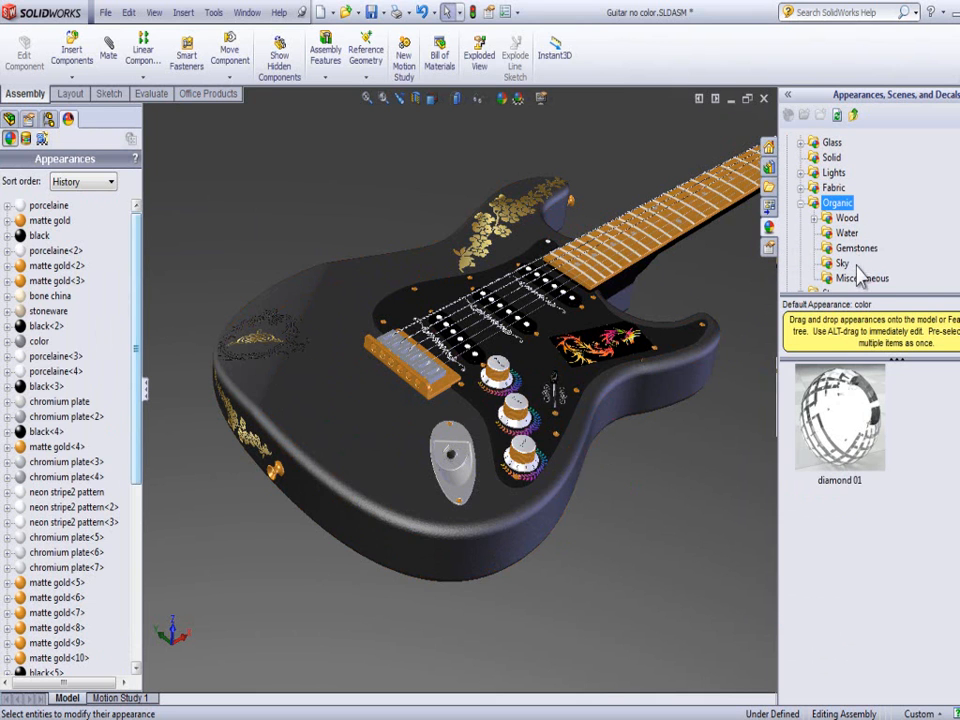
pyautogui.click(848, 248)
pyautogui.click(846, 233)
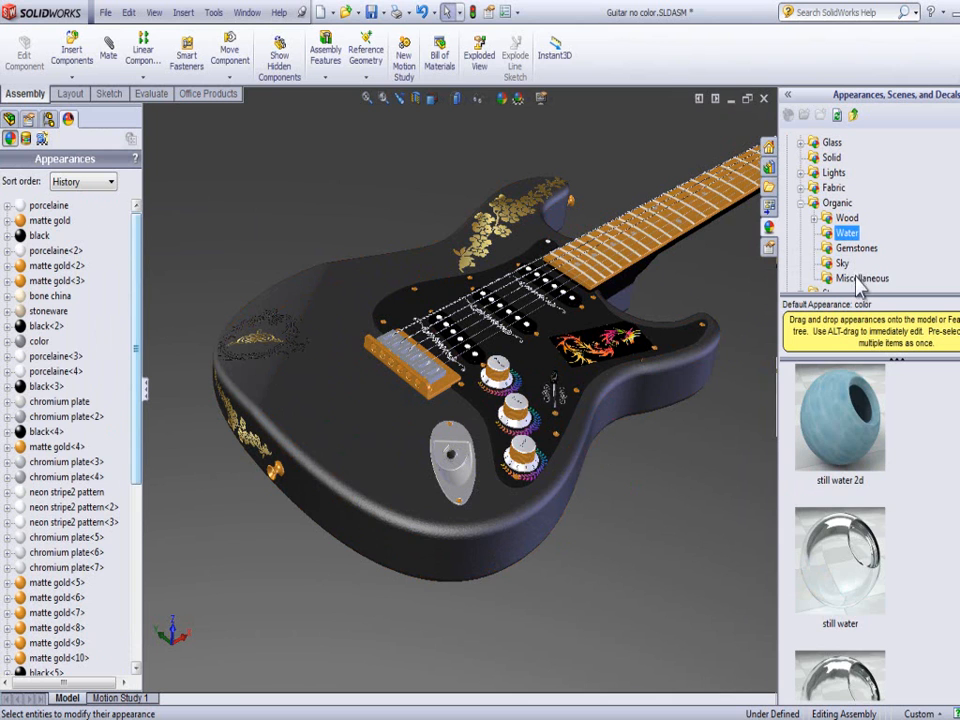
pyautogui.click(858, 279)
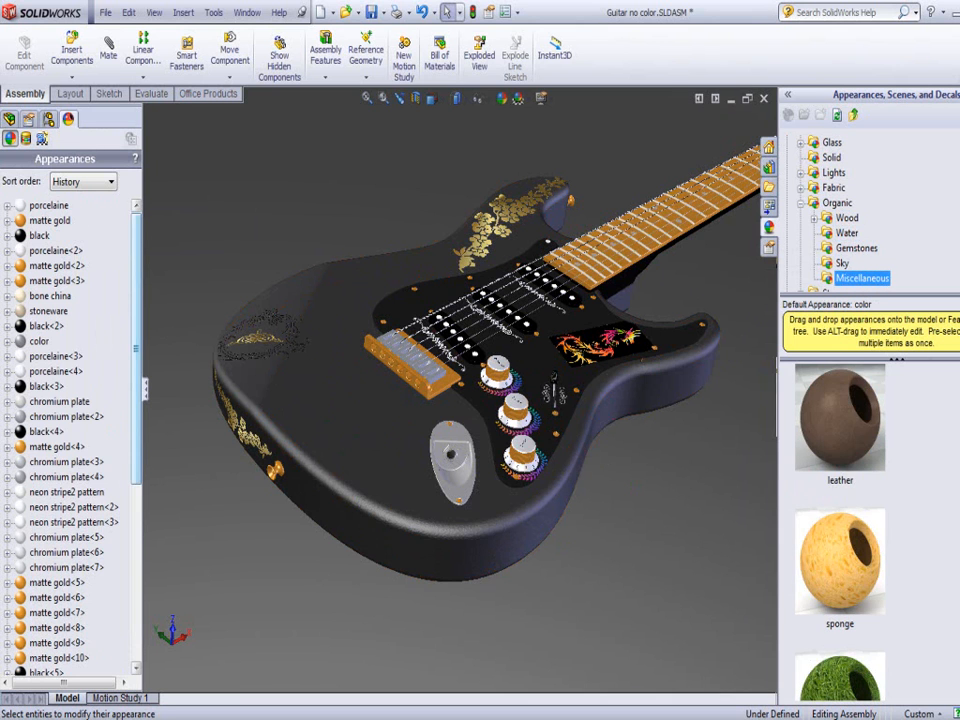
pyautogui.scroll(-3, 840, 508)
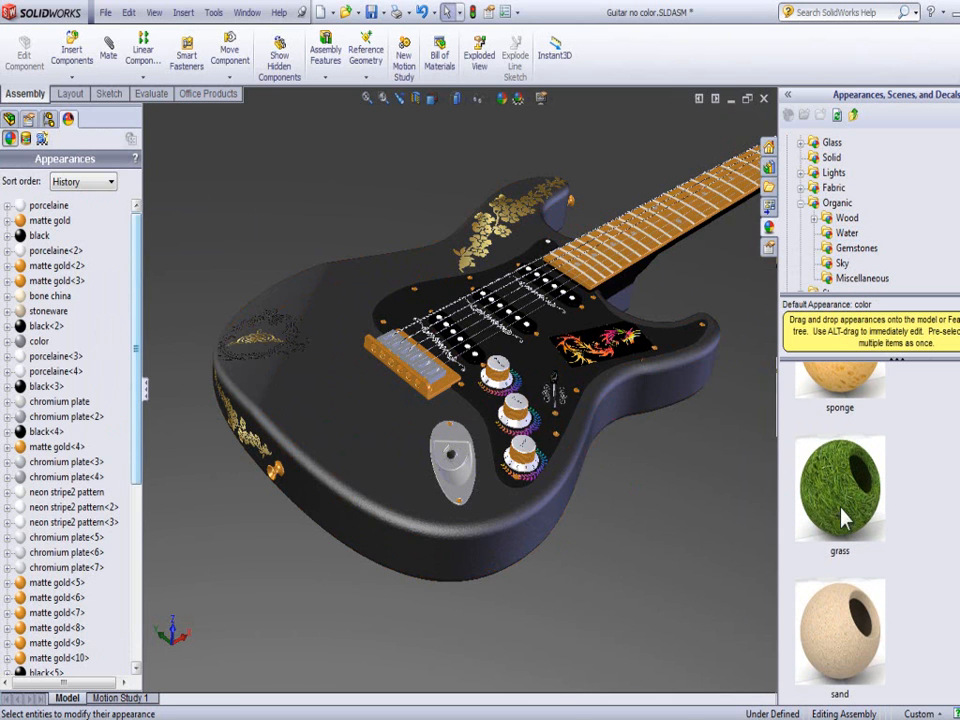
# Apply the porcelain appearance from the Stone Stoneware category to the guitar body at component level.
pyautogui.click(801, 204)
pyautogui.click(814, 218)
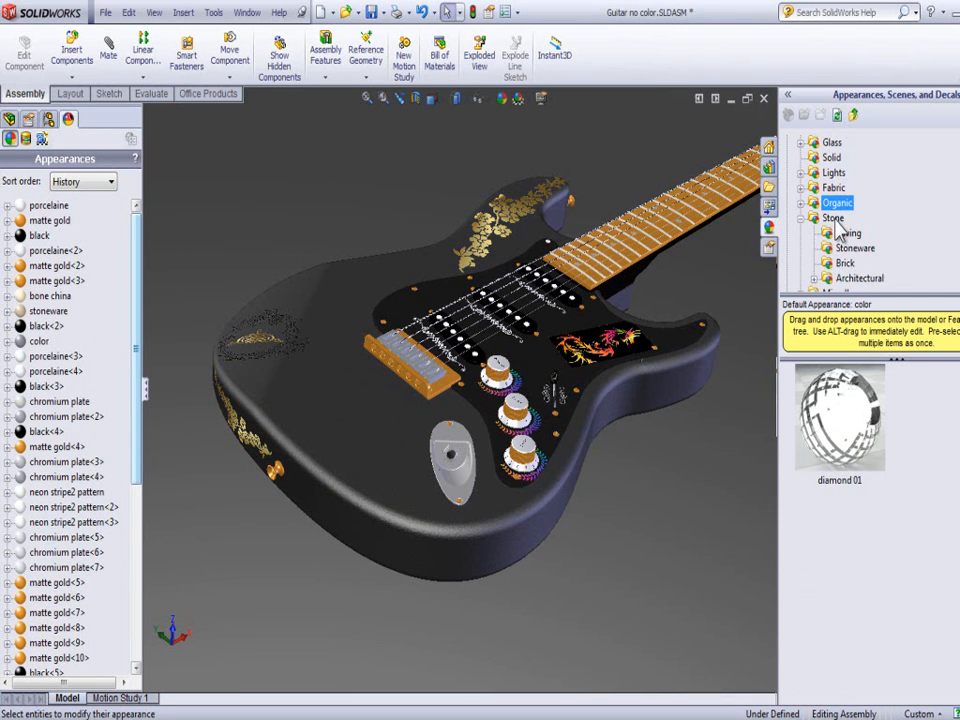
pyautogui.click(840, 248)
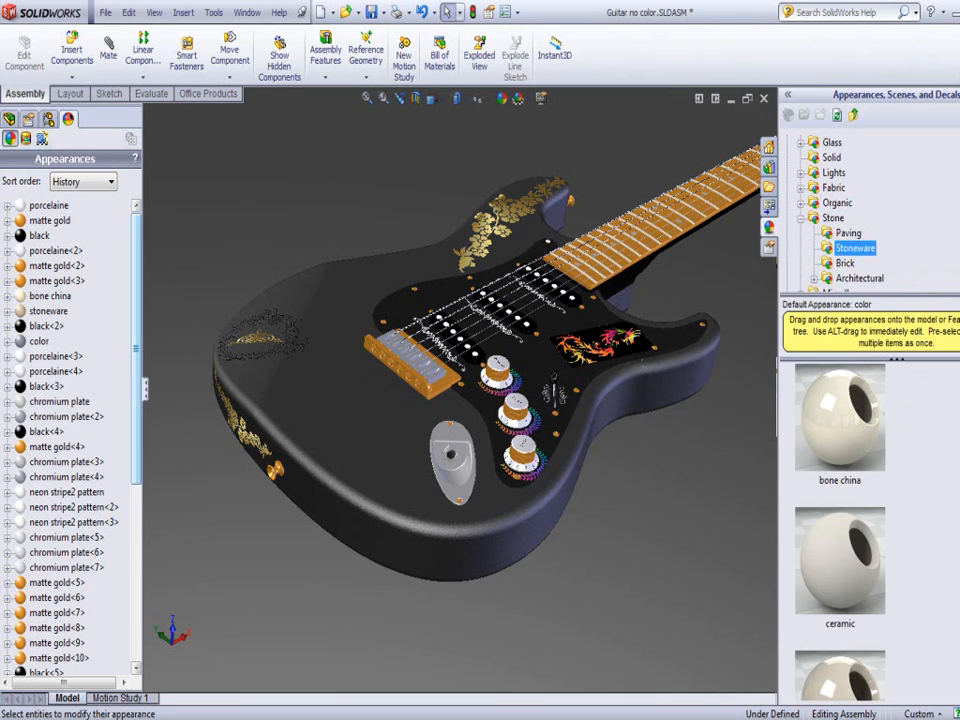
pyautogui.scroll(-3, 840, 530)
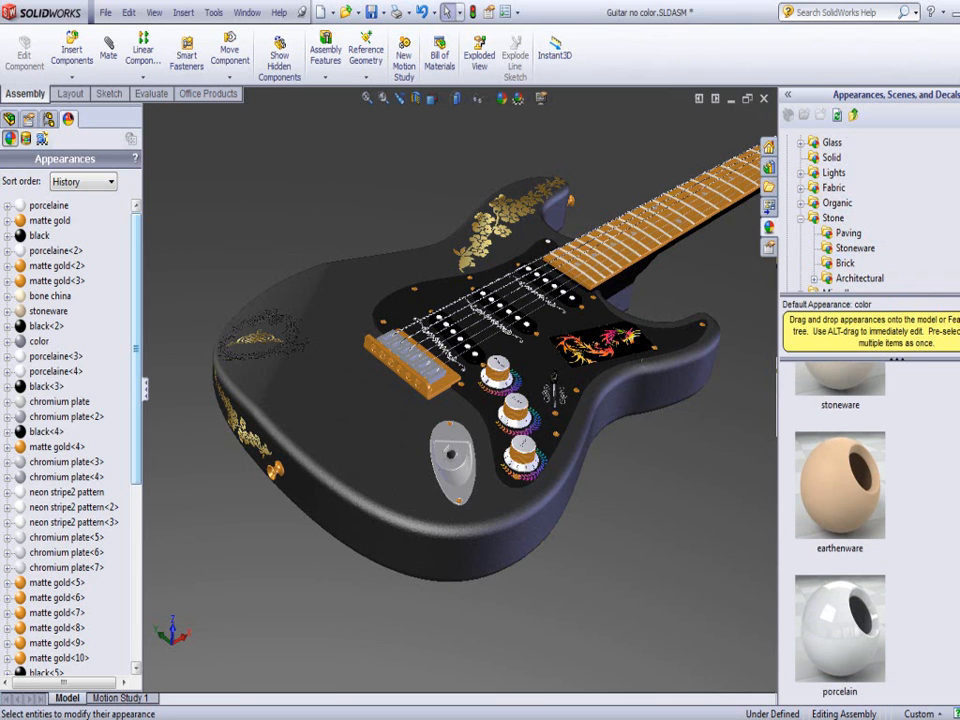
pyautogui.moveTo(843, 637)
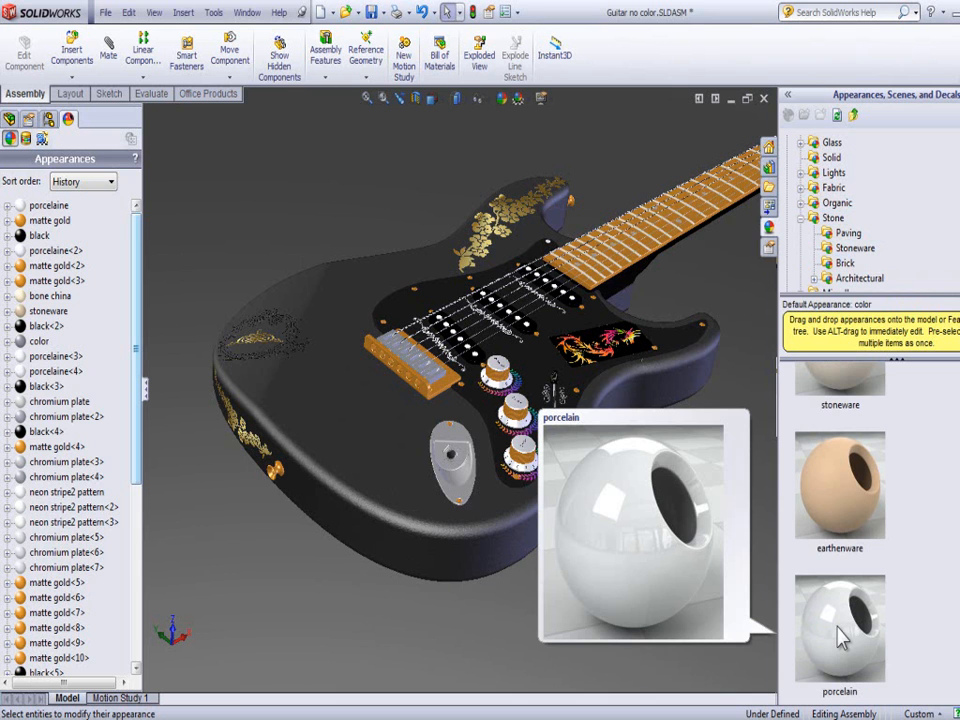
pyautogui.moveTo(840, 640); pyautogui.dragTo(372, 453)
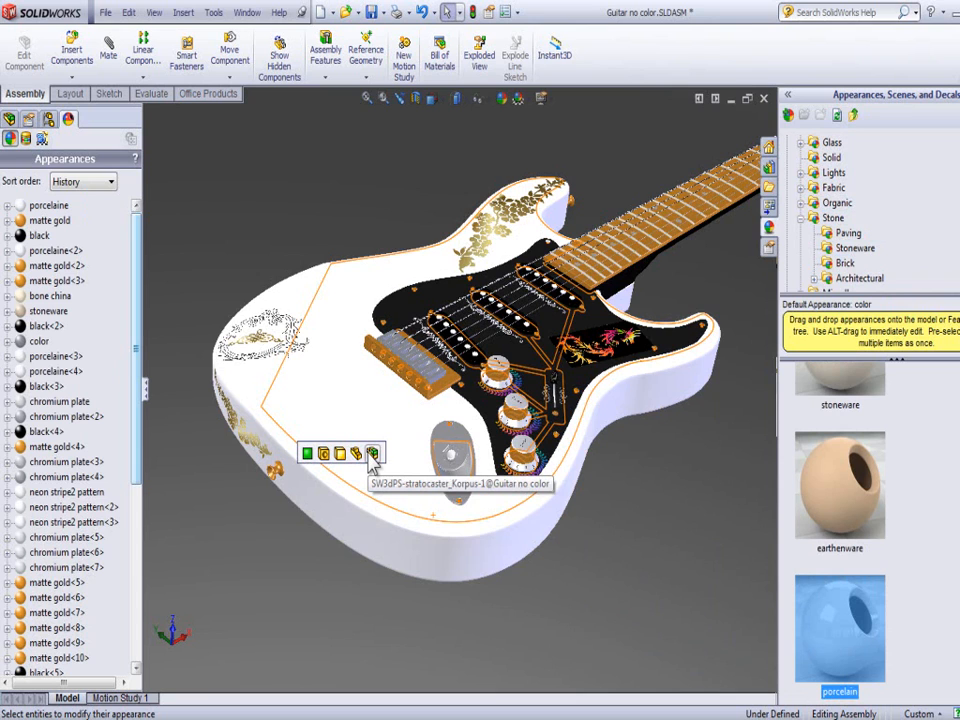
pyautogui.click(372, 453)
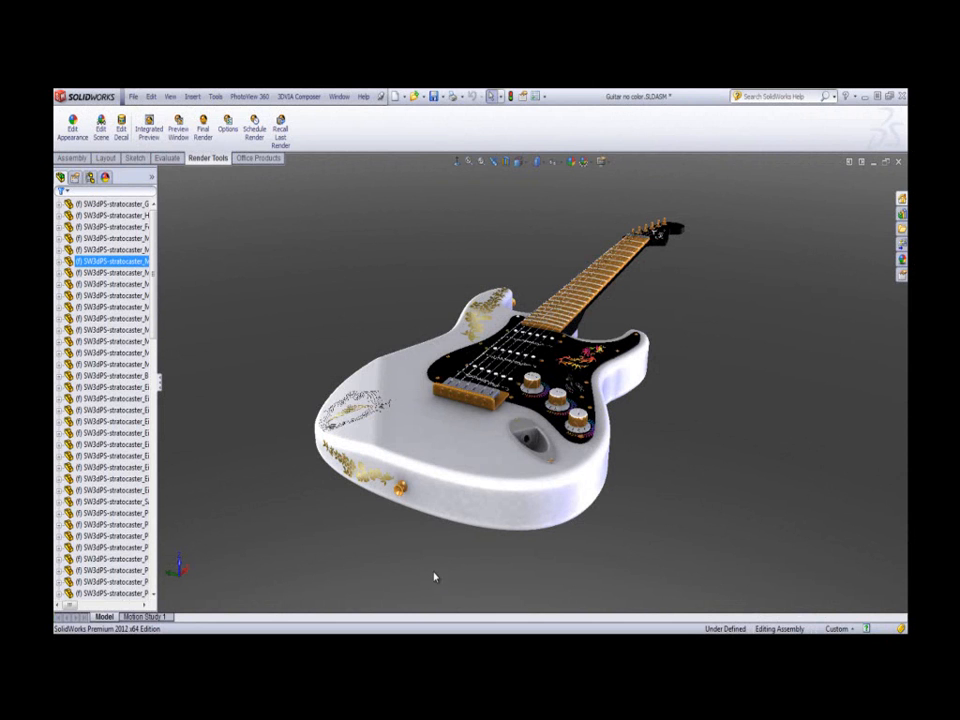
# Examine the guitar from a lower angle and check the list of saved views and cameras.
pyautogui.moveTo(594, 542); pyautogui.dragTo(697, 494, button='middle')
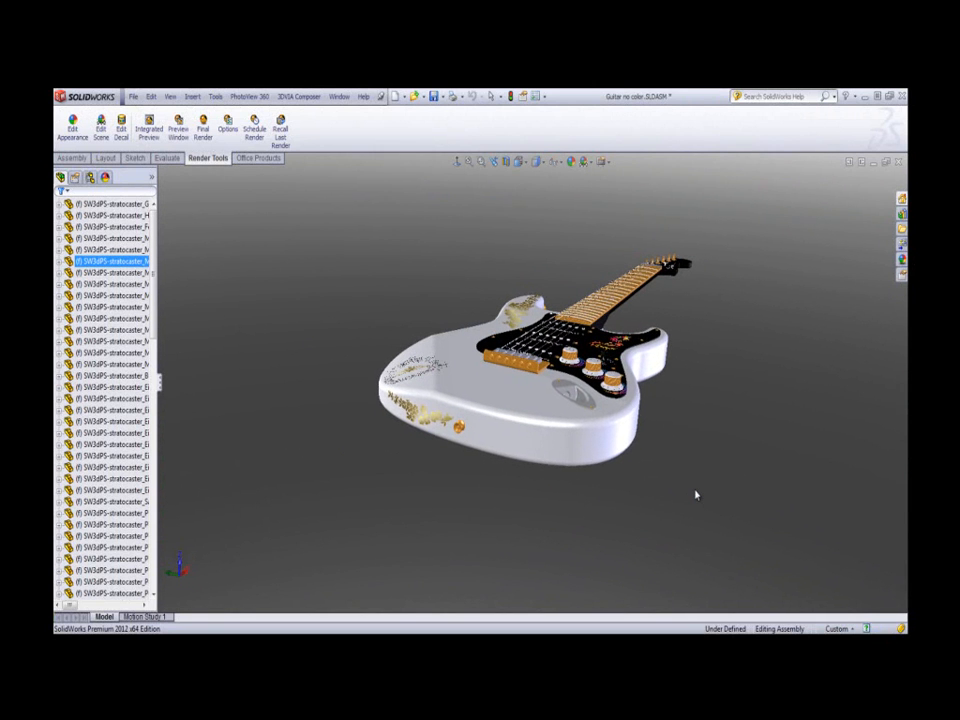
pyautogui.press('space')
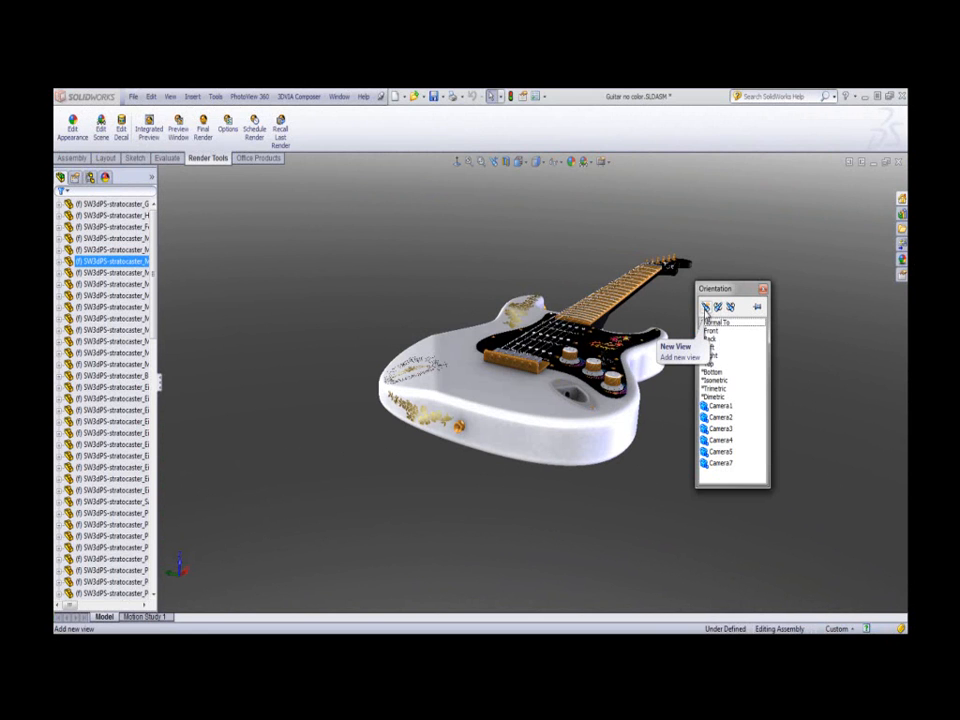
pyautogui.moveTo(752, 214); pyautogui.dragTo(751, 203)
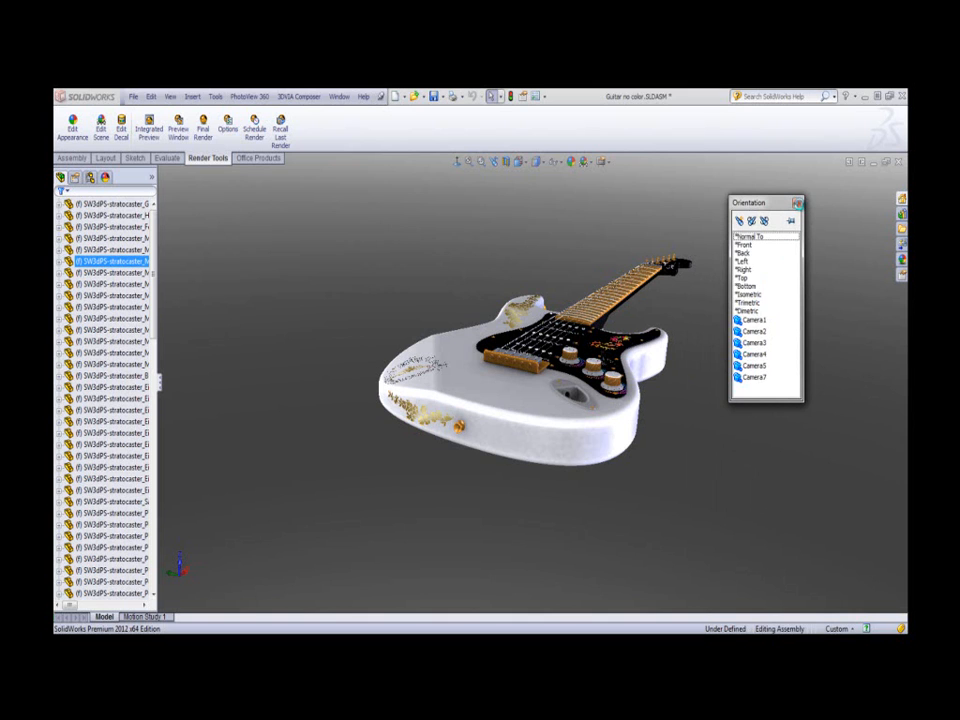
pyautogui.click(798, 203)
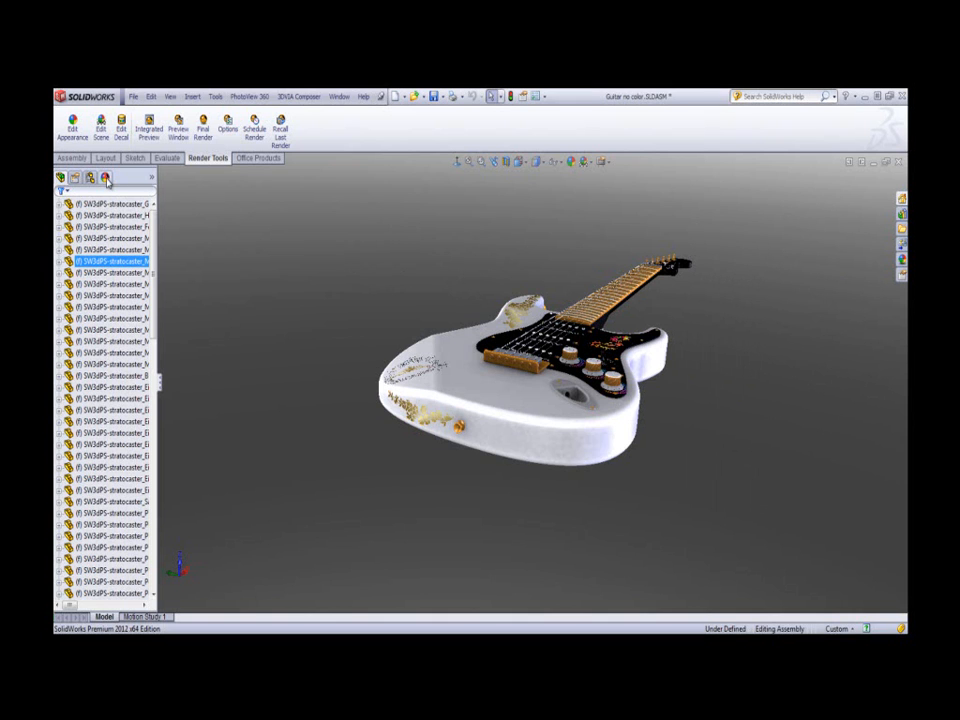
# Add a new camera to the assembly's scene.
pyautogui.click(106, 177)
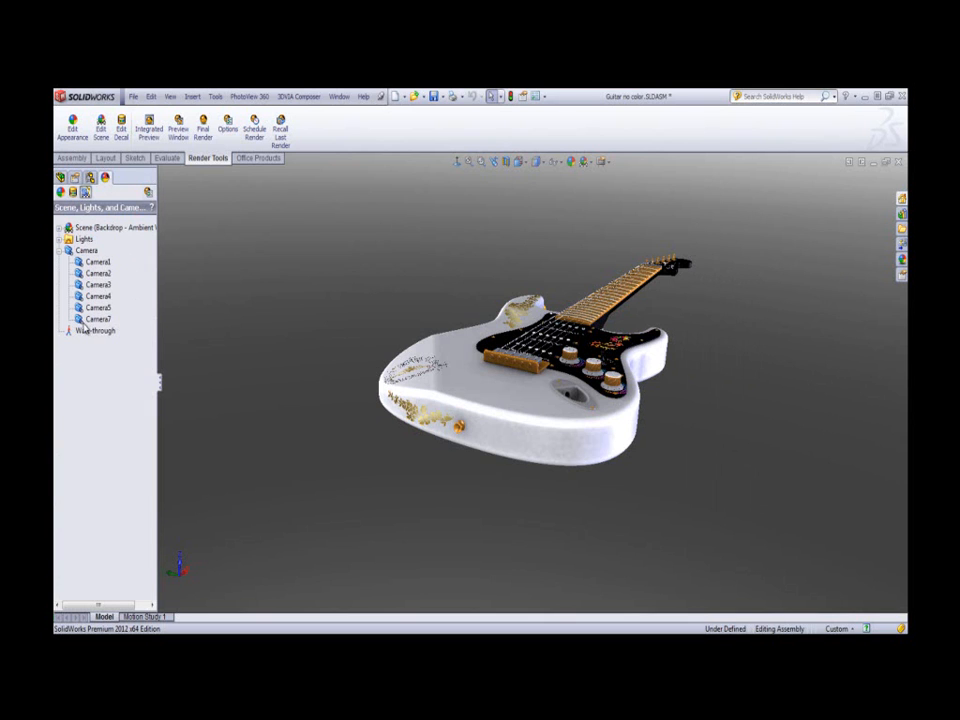
pyautogui.click(93, 254)
pyautogui.rightClick(91, 254)
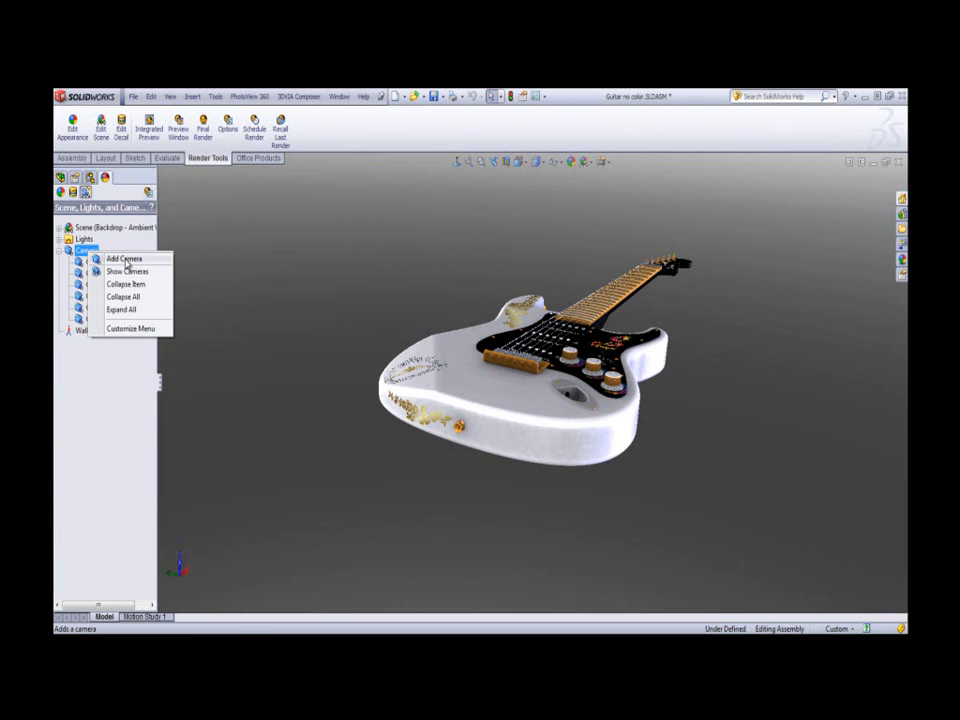
pyautogui.click(124, 259)
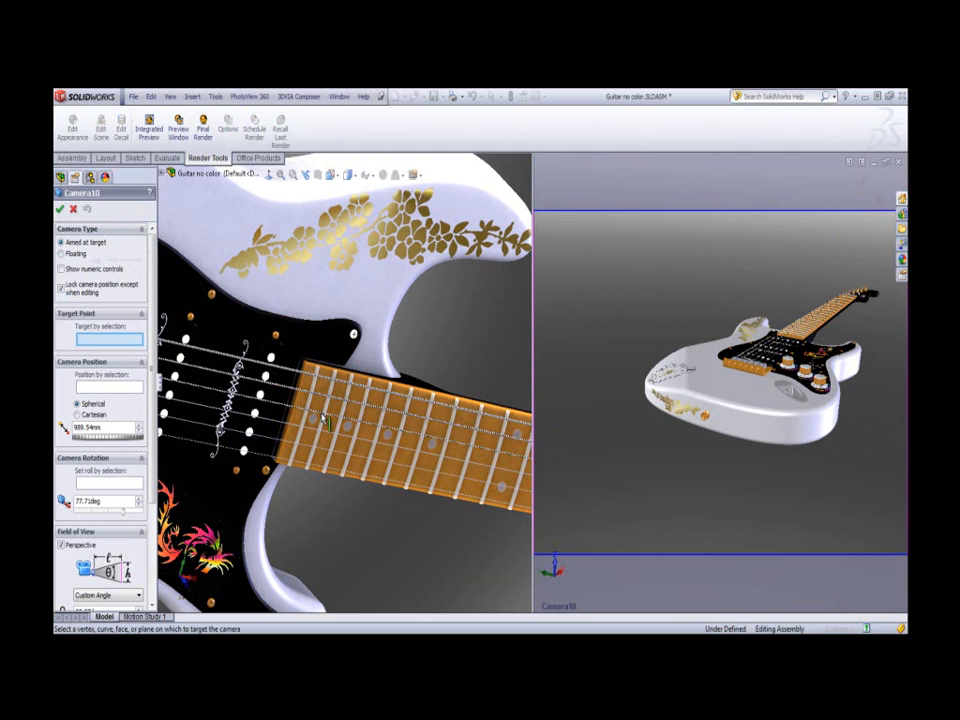
# Move the camera's target point up onto the guitar and lower the camera to almost the guitar's level.
pyautogui.scroll(7, 323, 419)
pyautogui.moveTo(308, 488); pyautogui.dragTo(354, 469, button='middle')
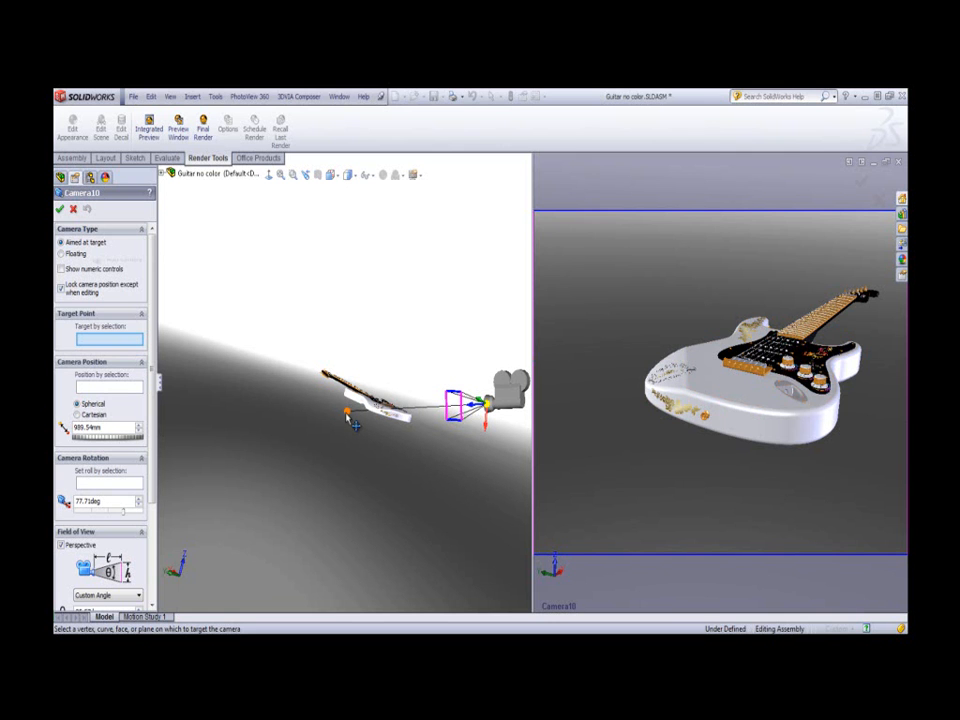
pyautogui.moveTo(350, 420); pyautogui.dragTo(385, 430, button='middle')
pyautogui.moveTo(382, 426); pyautogui.dragTo(380, 385)
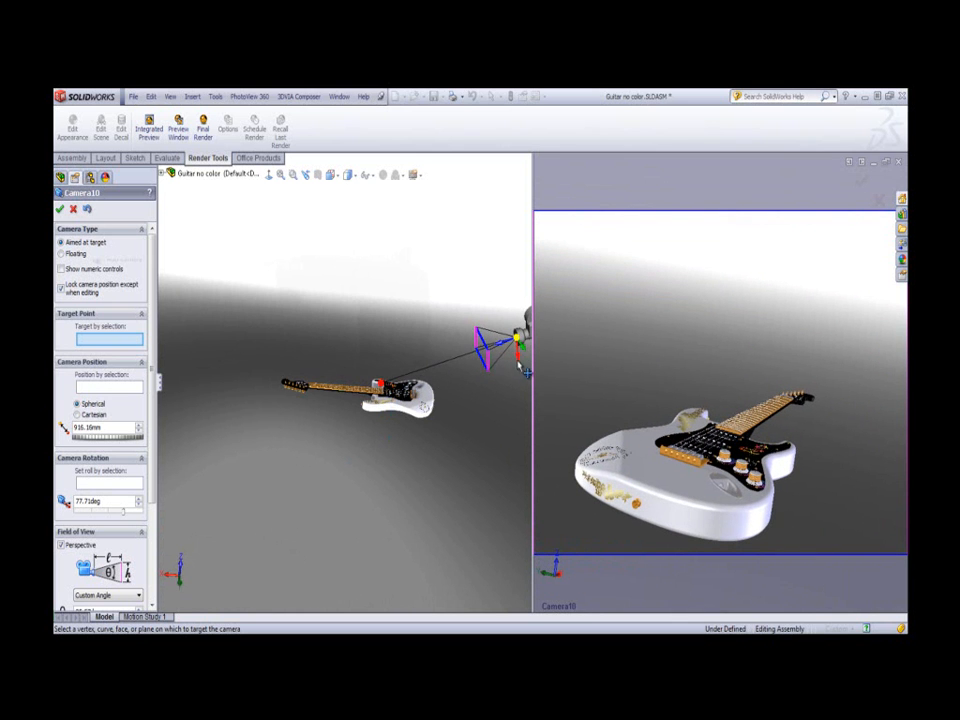
pyautogui.moveTo(517, 362)
pyautogui.mouseDown()
pyautogui.moveTo(516, 409)
pyautogui.moveTo(516, 381)
pyautogui.mouseUp()
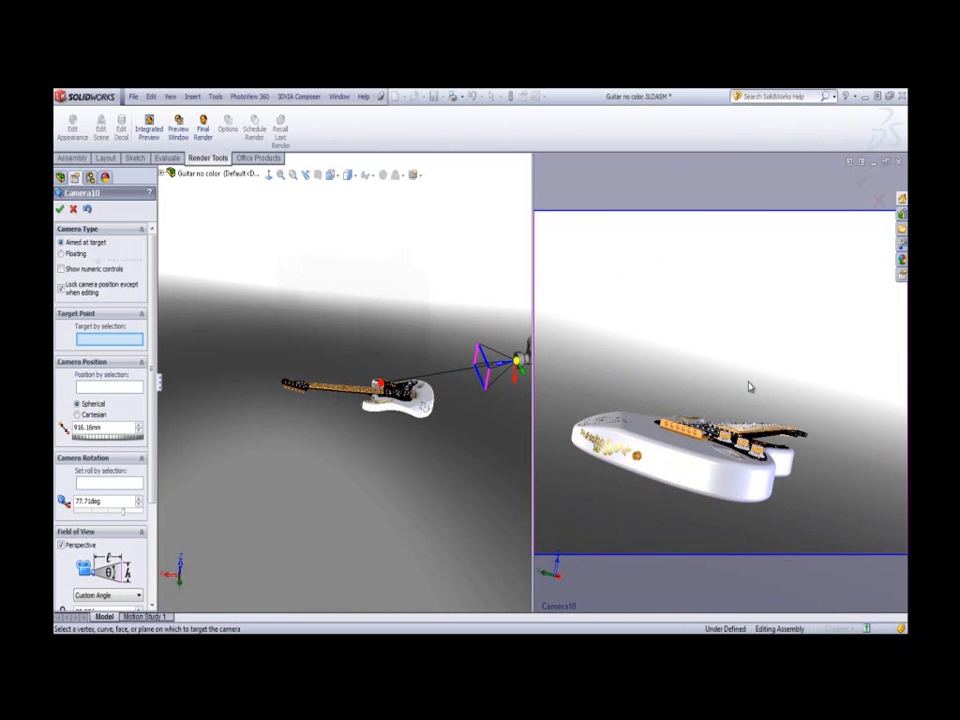
# Shift the target point slightly and move the camera sideways and closer, to about 539 mm from the target.
pyautogui.moveTo(429, 471); pyautogui.dragTo(322, 446, button='middle')
pyautogui.moveTo(351, 387); pyautogui.dragTo(356, 399)
pyautogui.moveTo(338, 441); pyautogui.dragTo(311, 439)
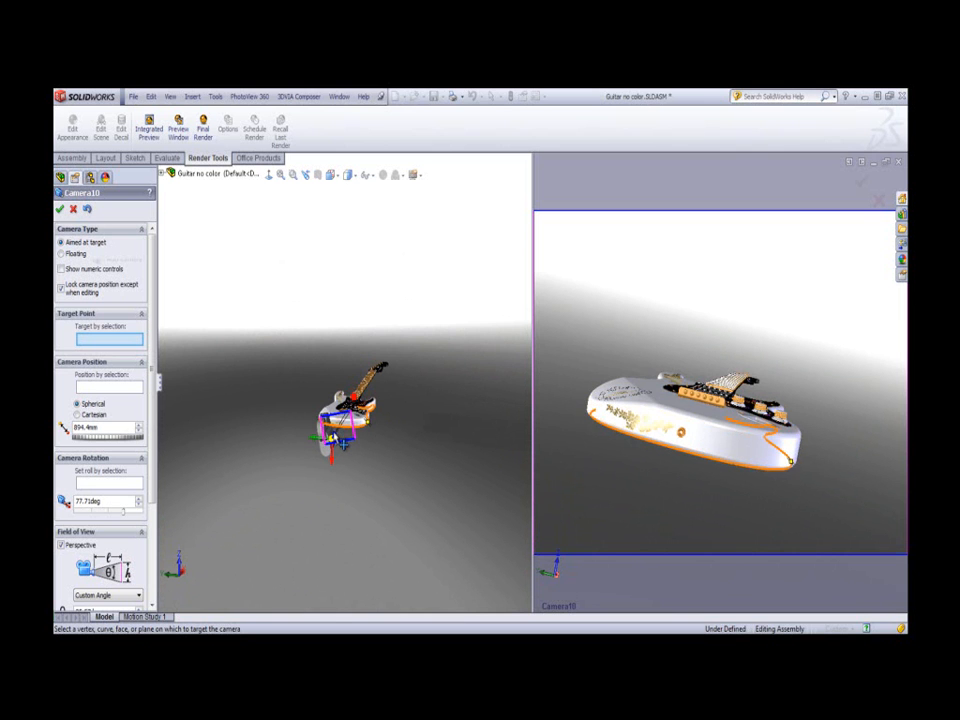
pyautogui.moveTo(337, 438); pyautogui.dragTo(349, 422)
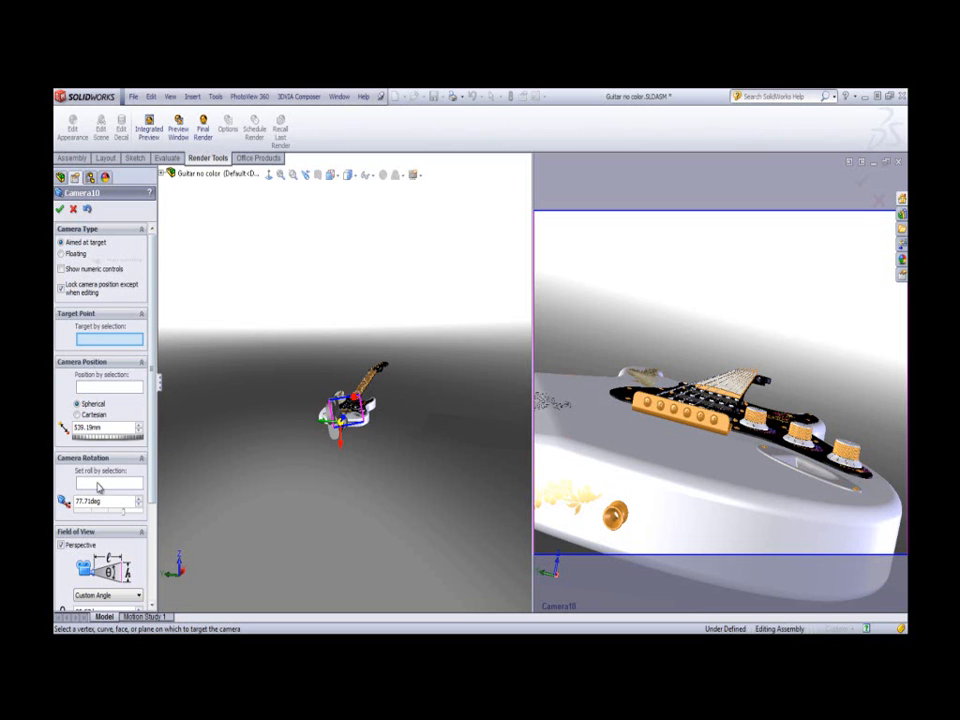
# Compare the camera preview with and without perspective, and examine the available lens presets for the field of view.
pyautogui.scroll(-3, 154, 440)
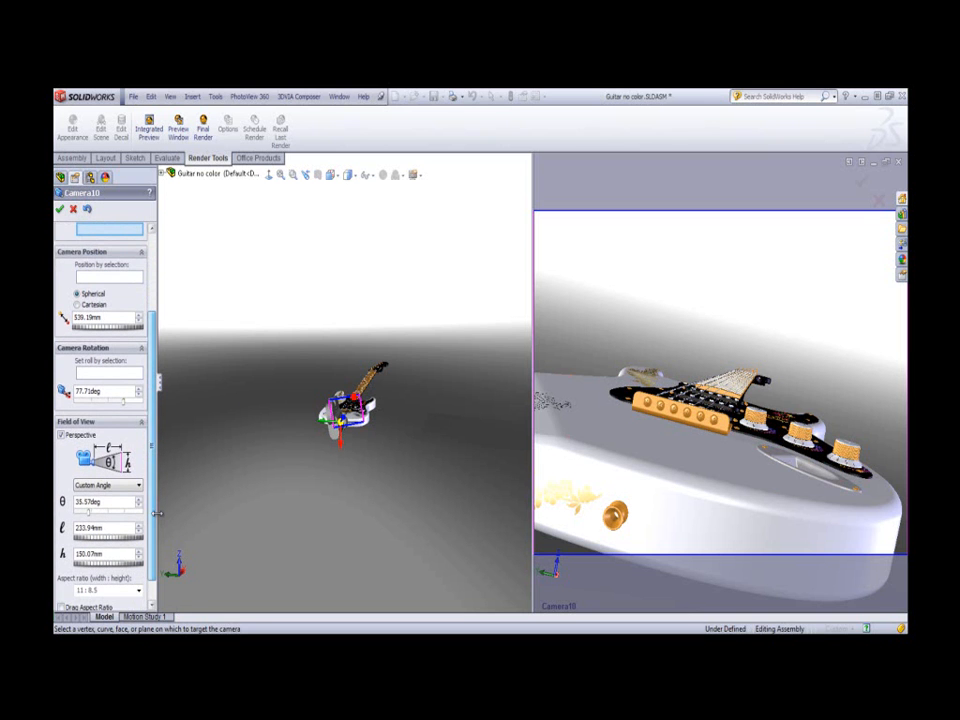
pyautogui.click(61, 436)
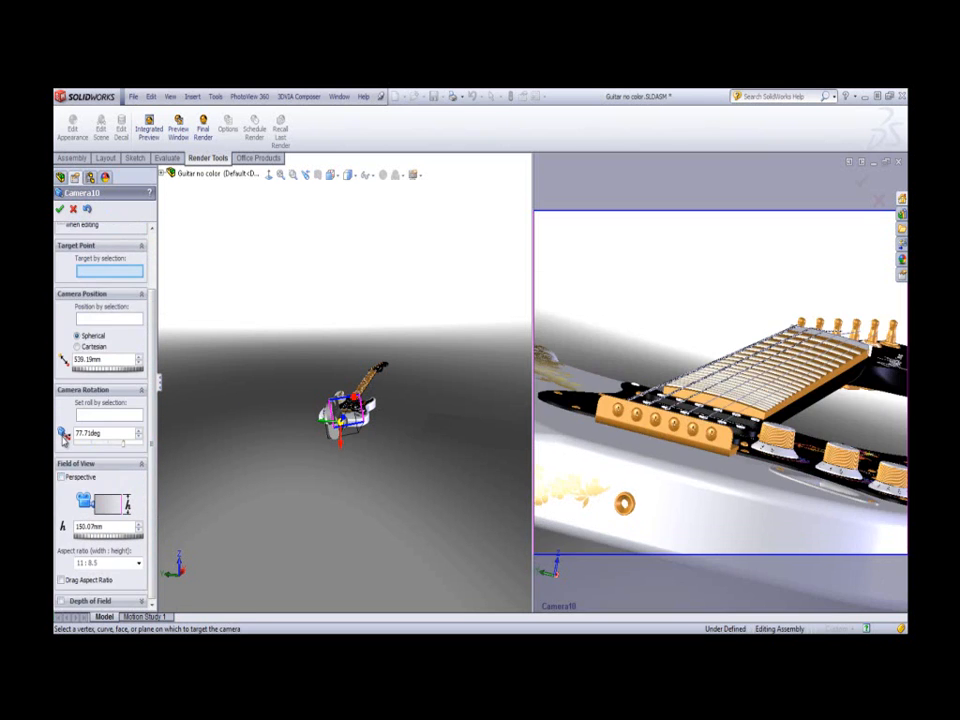
pyautogui.click(61, 478)
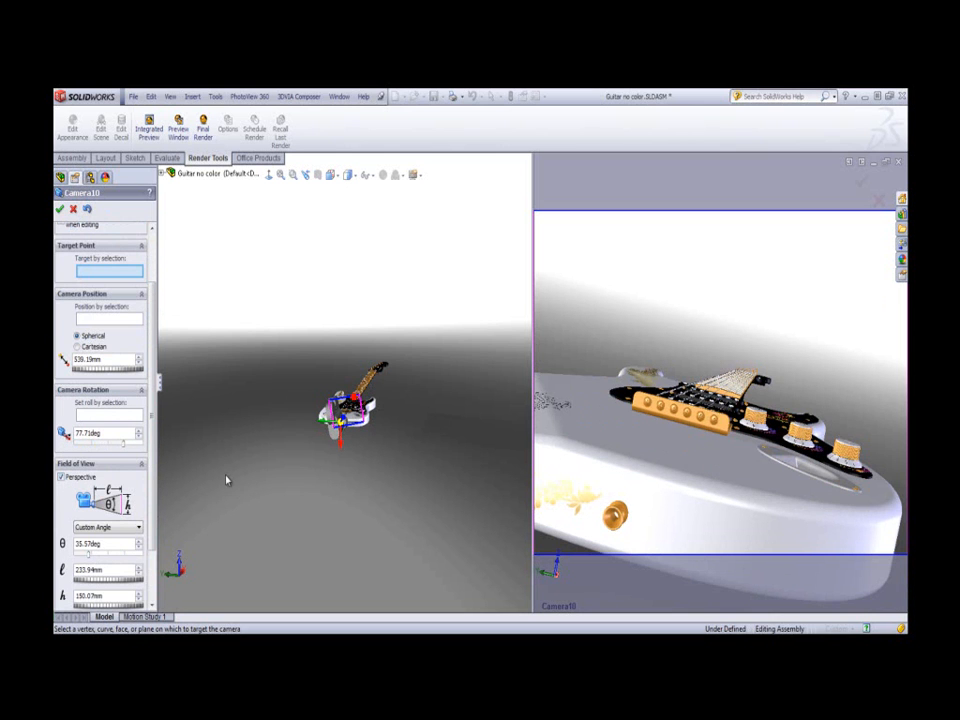
pyautogui.scroll(-3, 156, 488)
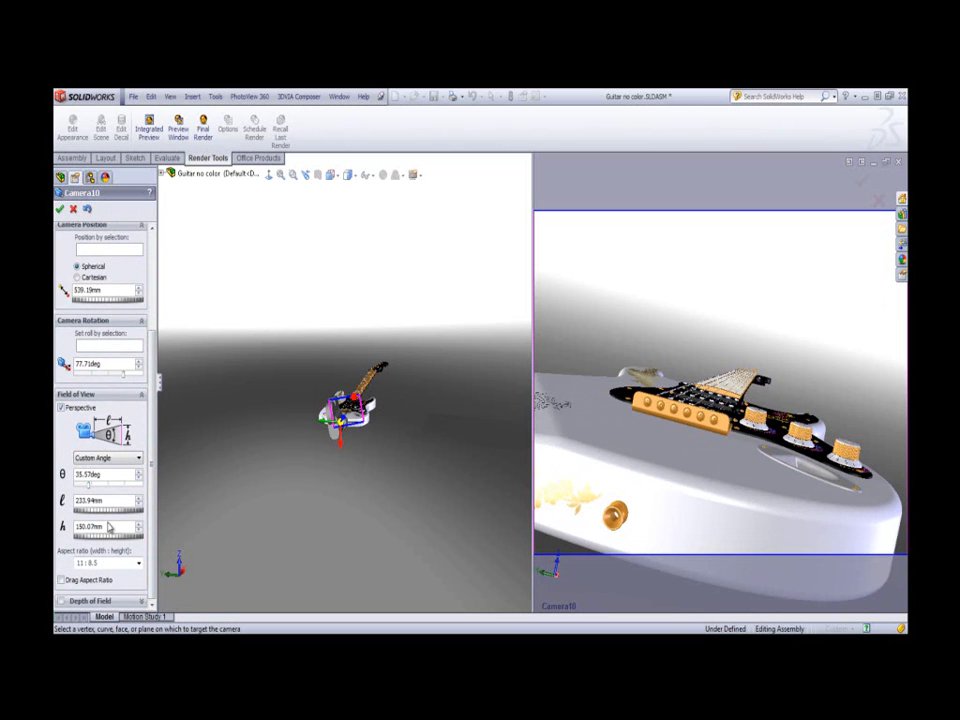
pyautogui.click(139, 458)
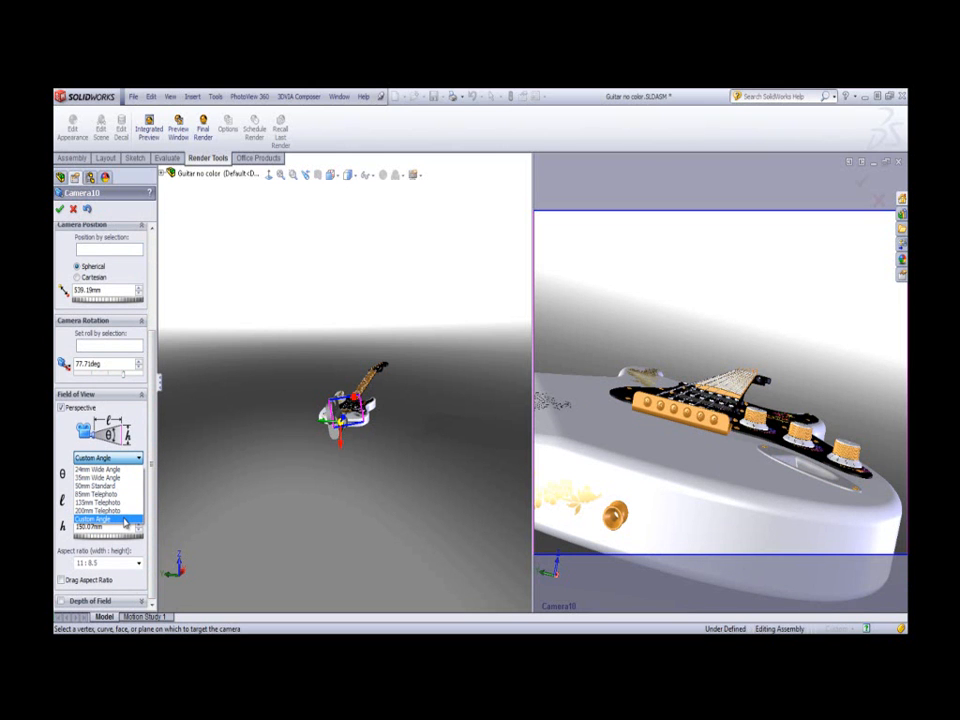
pyautogui.click(209, 494)
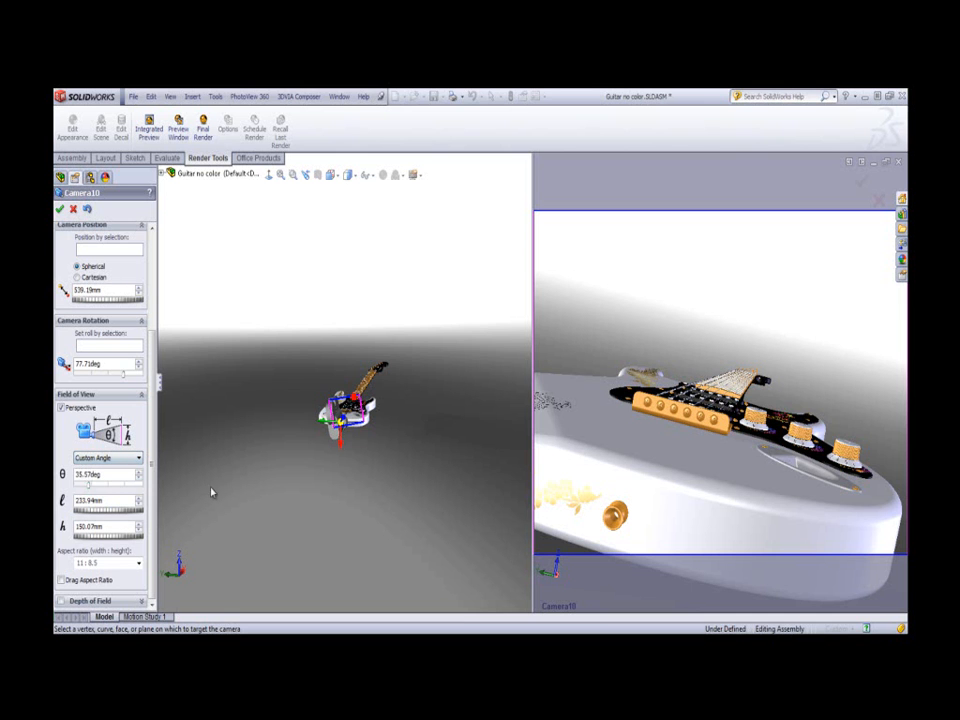
# Widen the camera's field of view to about 39.57 degrees and enable depth of field.
pyautogui.moveTo(372, 434)
pyautogui.mouseDown()
pyautogui.moveTo(389, 447)
pyautogui.moveTo(364, 435)
pyautogui.mouseUp()
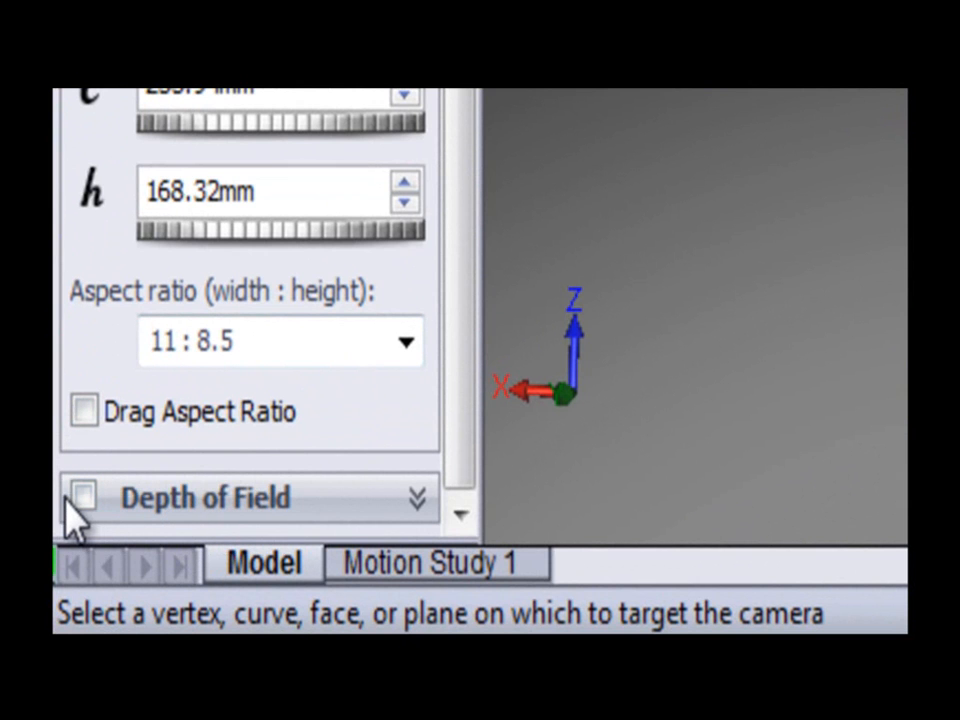
pyautogui.click(83, 495)
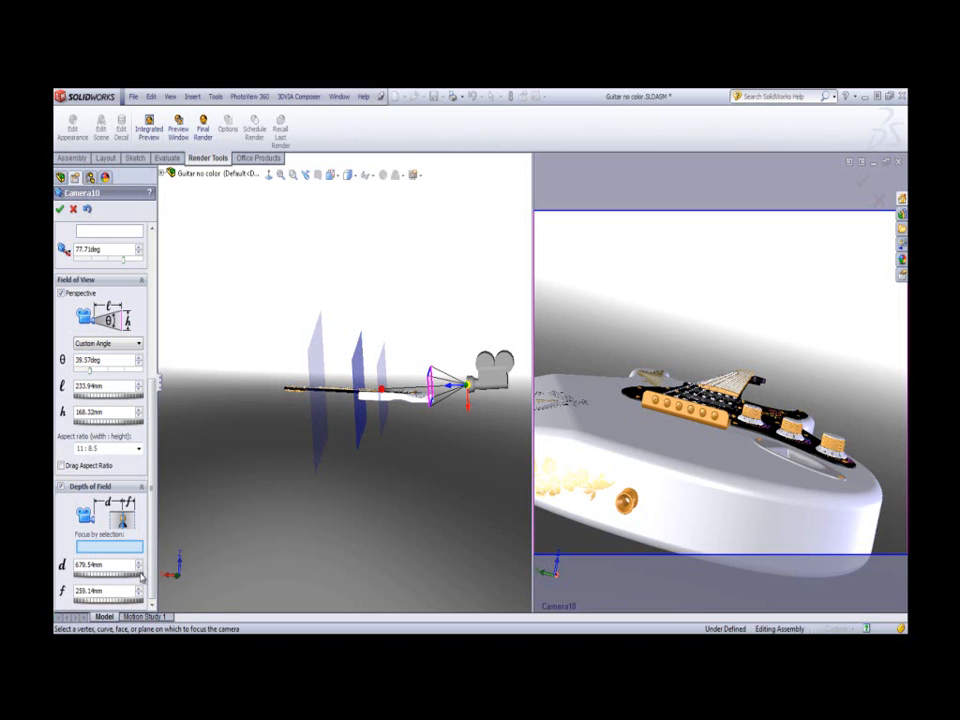
# Set the depth-of-field focus distance to about 389.54 mm, adjust the in-focus range, and accept the camera.
pyautogui.moveTo(96, 578); pyautogui.dragTo(112, 581)
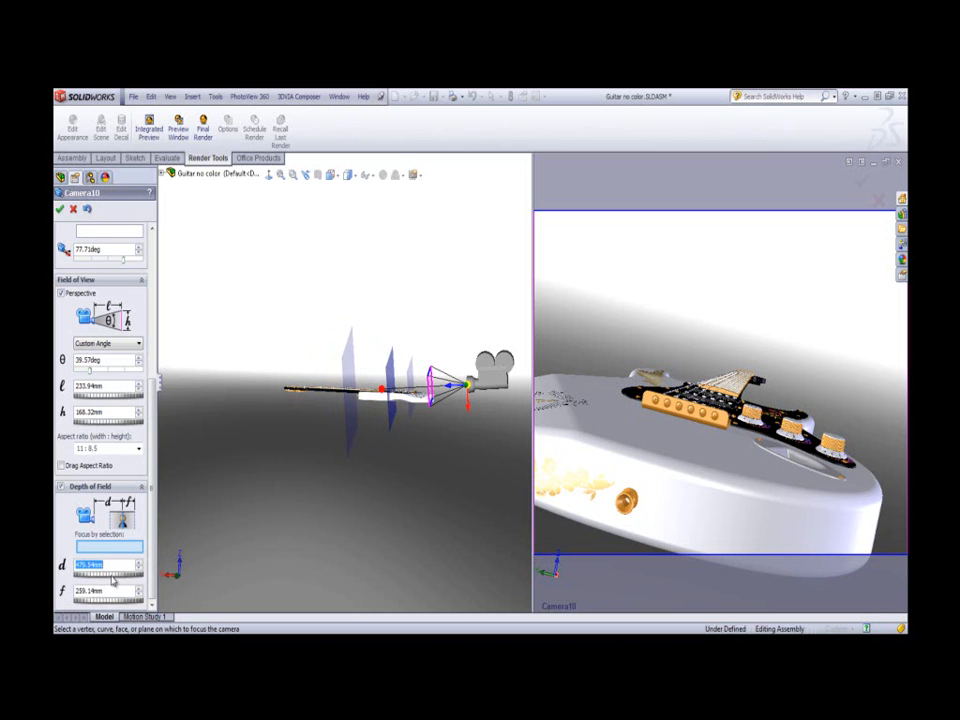
pyautogui.moveTo(282, 487); pyautogui.dragTo(392, 420, button='middle')
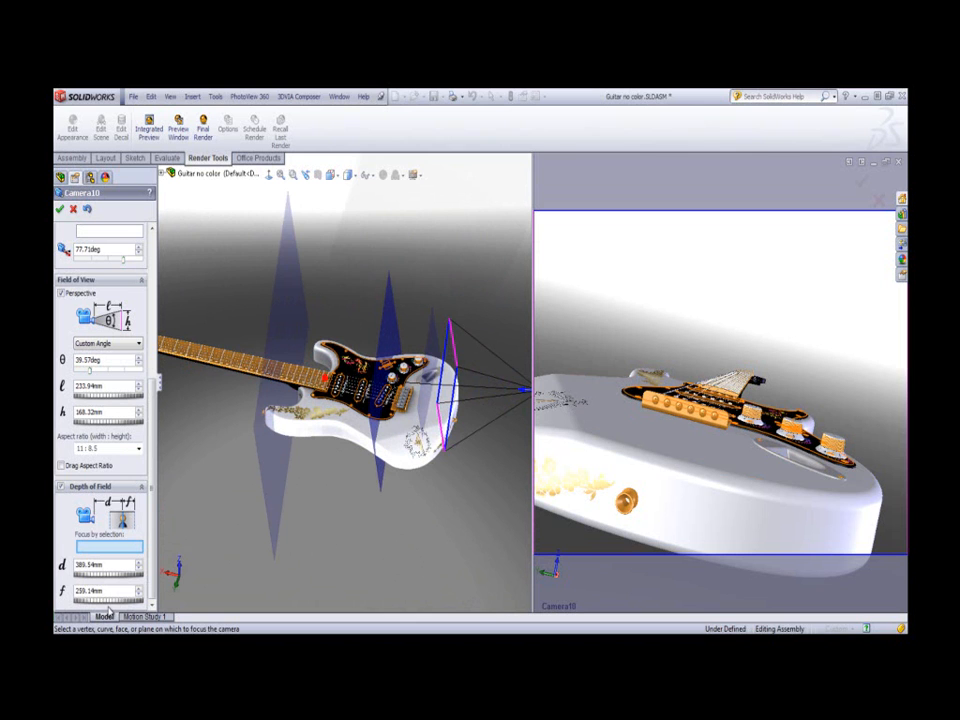
pyautogui.moveTo(113, 601)
pyautogui.mouseDown()
pyautogui.moveTo(68, 601)
pyautogui.moveTo(114, 605)
pyautogui.mouseUp()
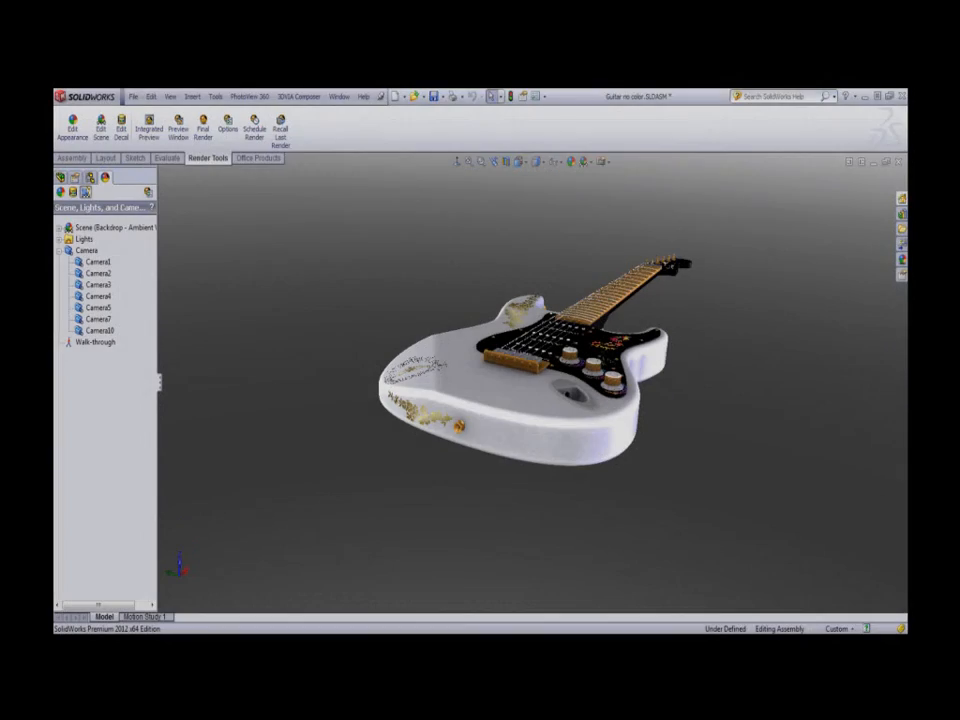
# Switch the model view to Camera10.
pyautogui.press('space')
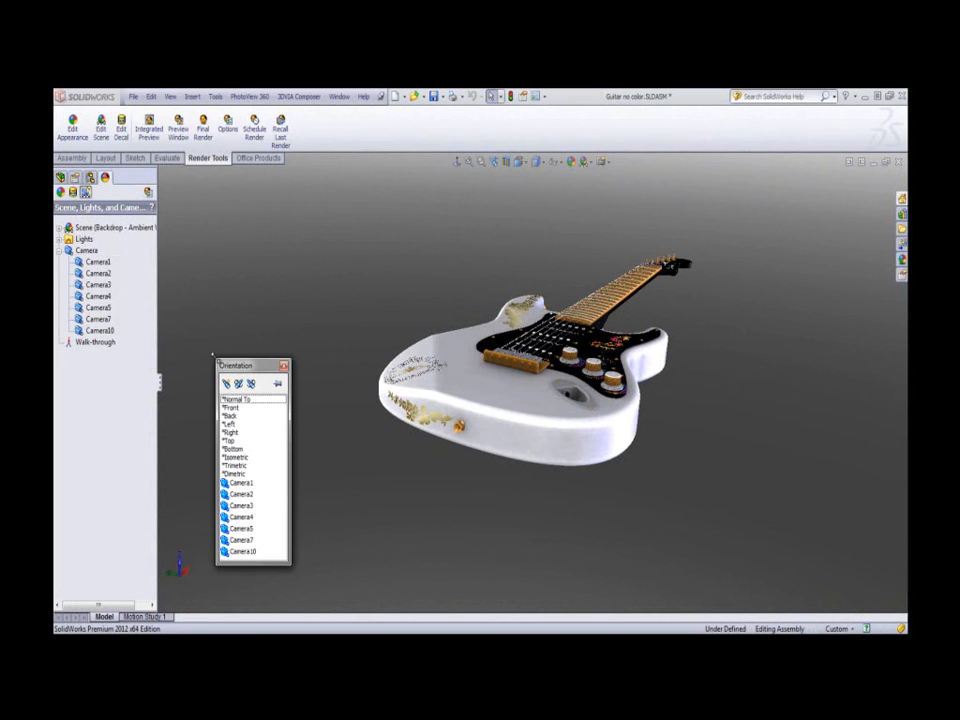
pyautogui.click(238, 551)
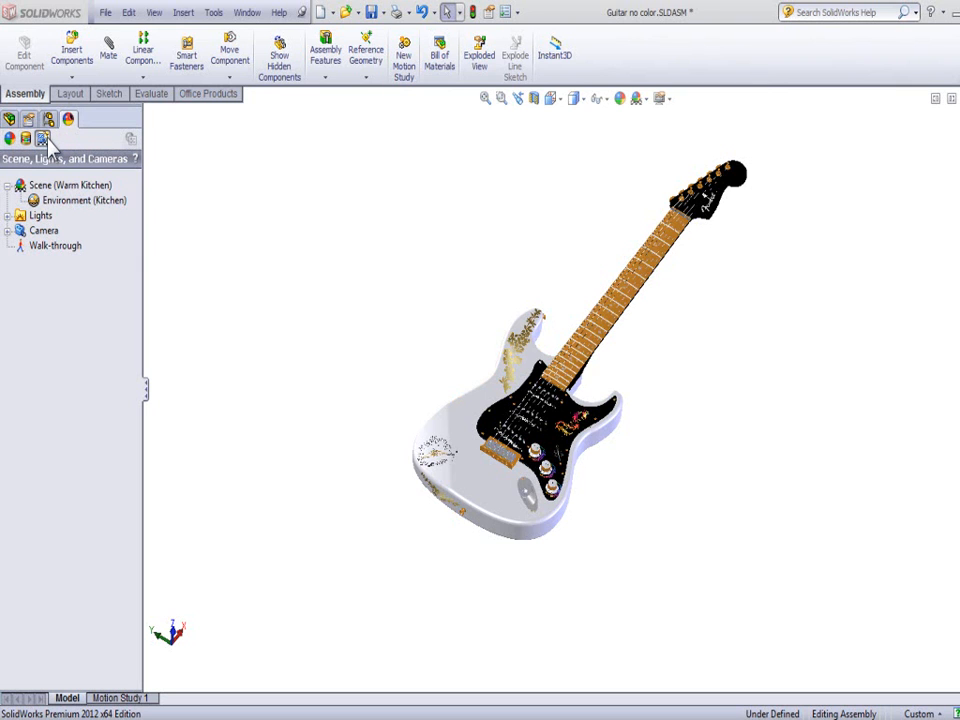
# Open the Warm Kitchen scene for editing and examine its advanced floor size and environment rotation settings.
pyautogui.click(92, 202)
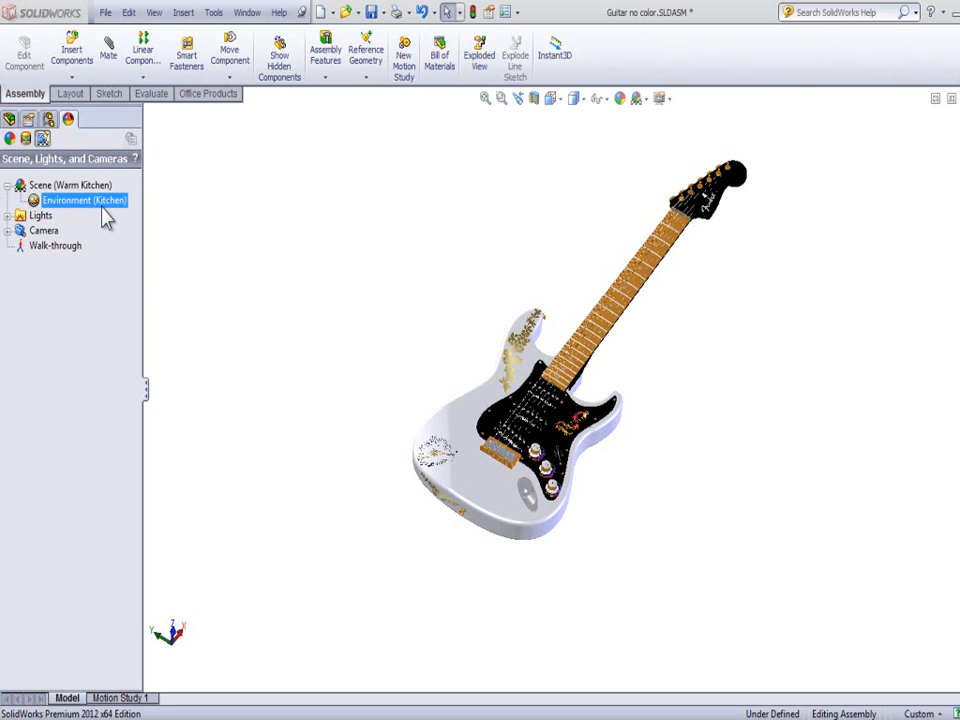
pyautogui.click(91, 189)
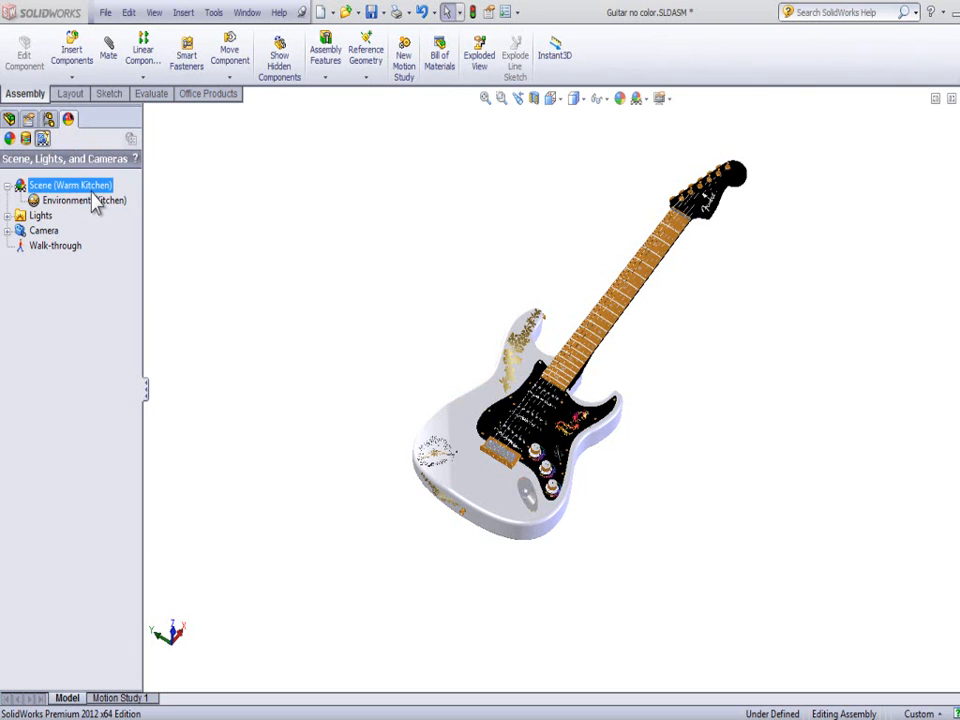
pyautogui.rightClick(87, 188)
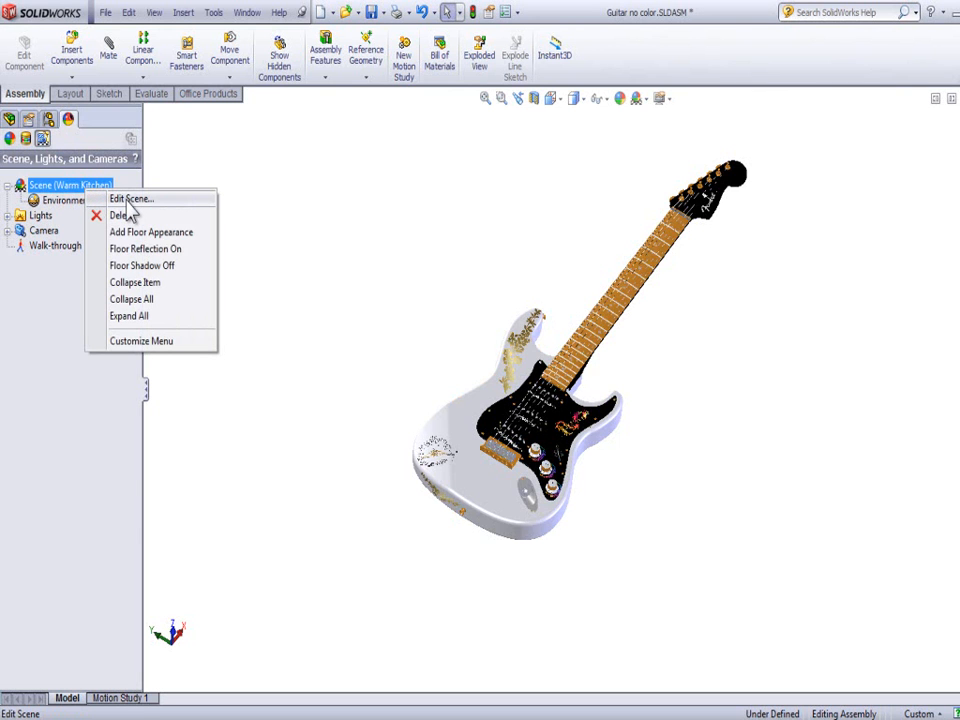
pyautogui.click(128, 200)
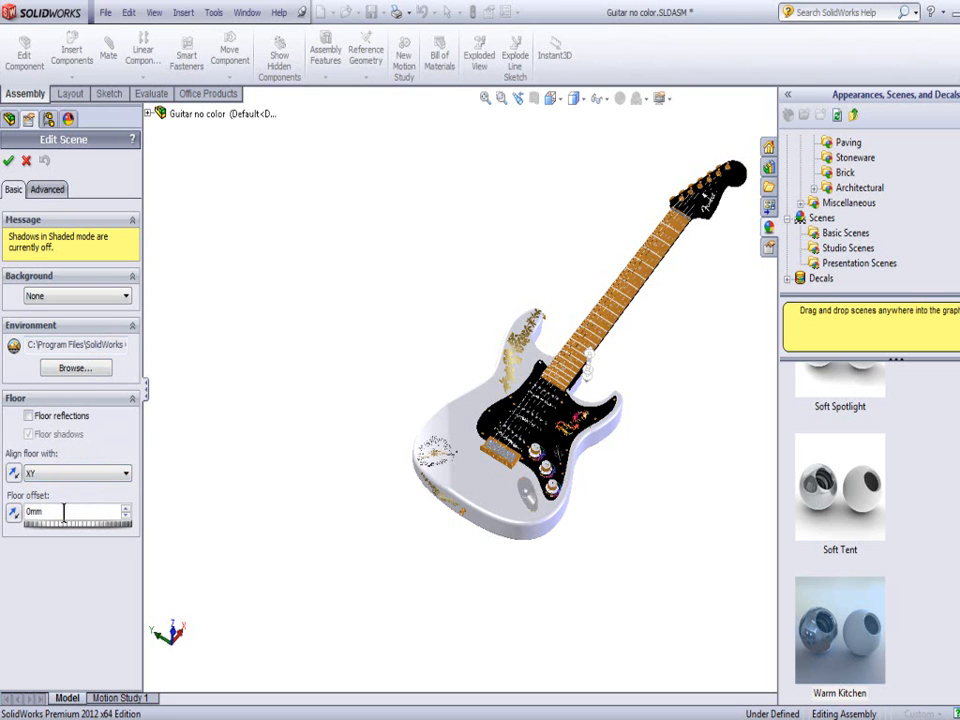
pyautogui.click(48, 191)
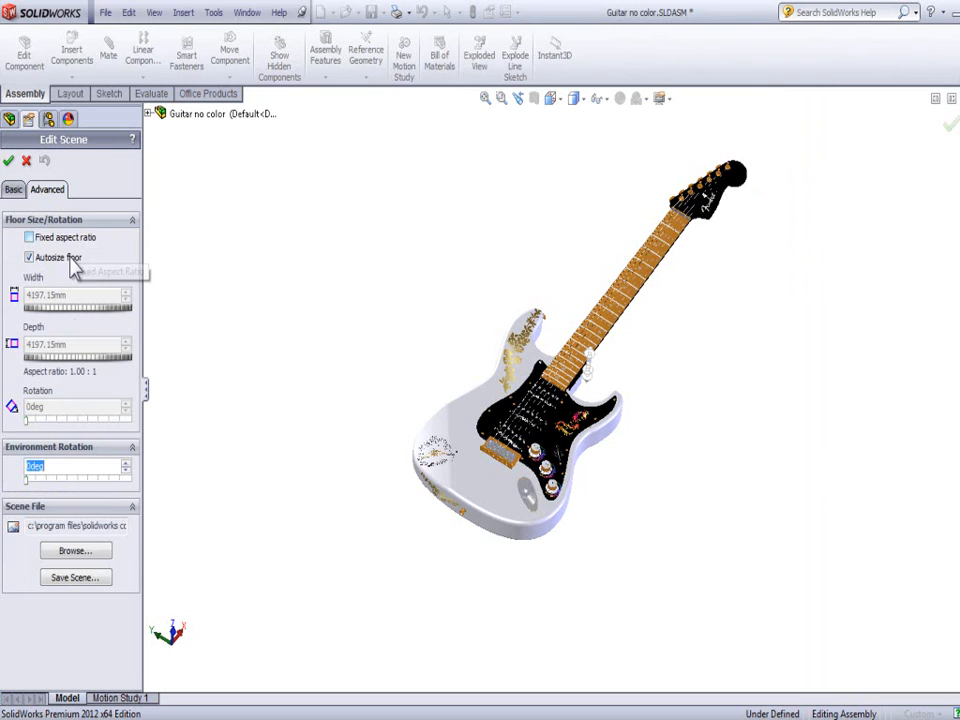
pyautogui.click(14, 190)
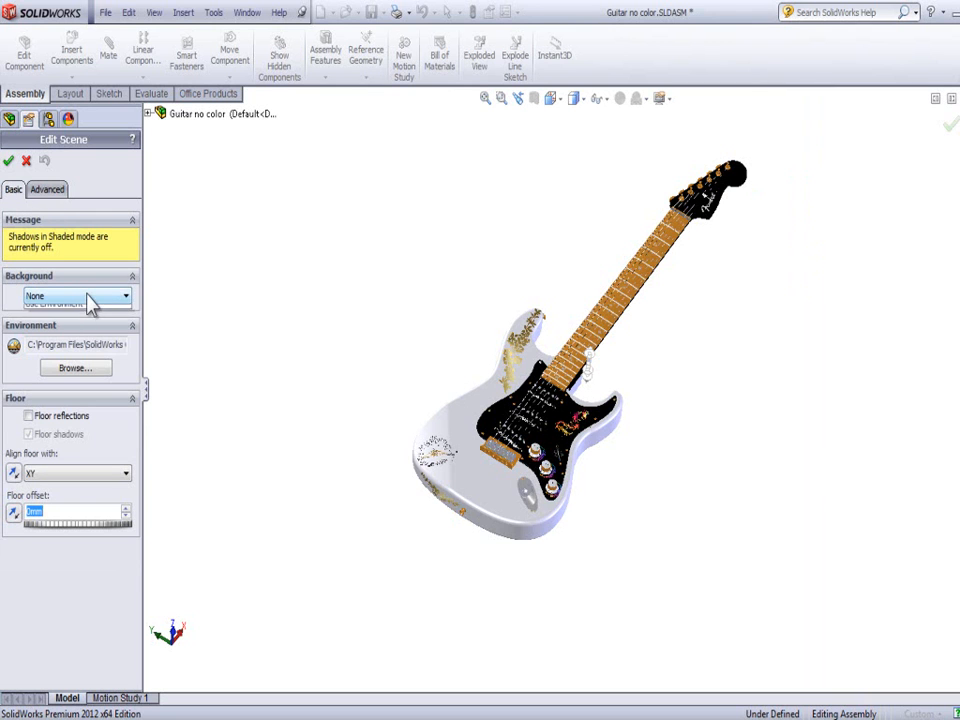
# Try the Color, Gradient and Use Environment backgrounds for the scene.
pyautogui.click(90, 298)
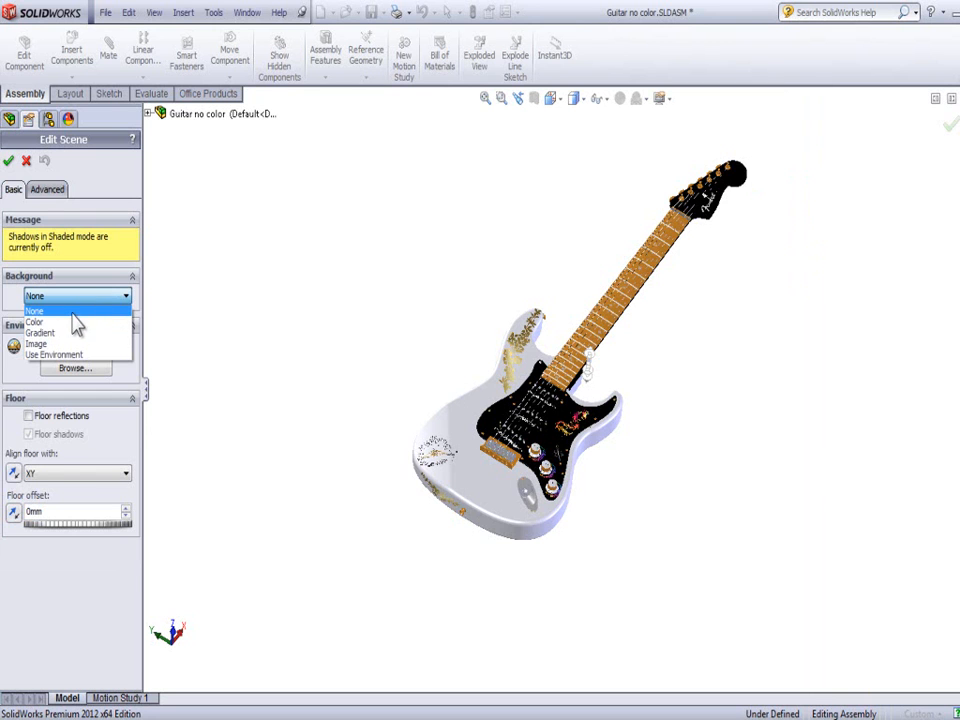
pyautogui.click(64, 322)
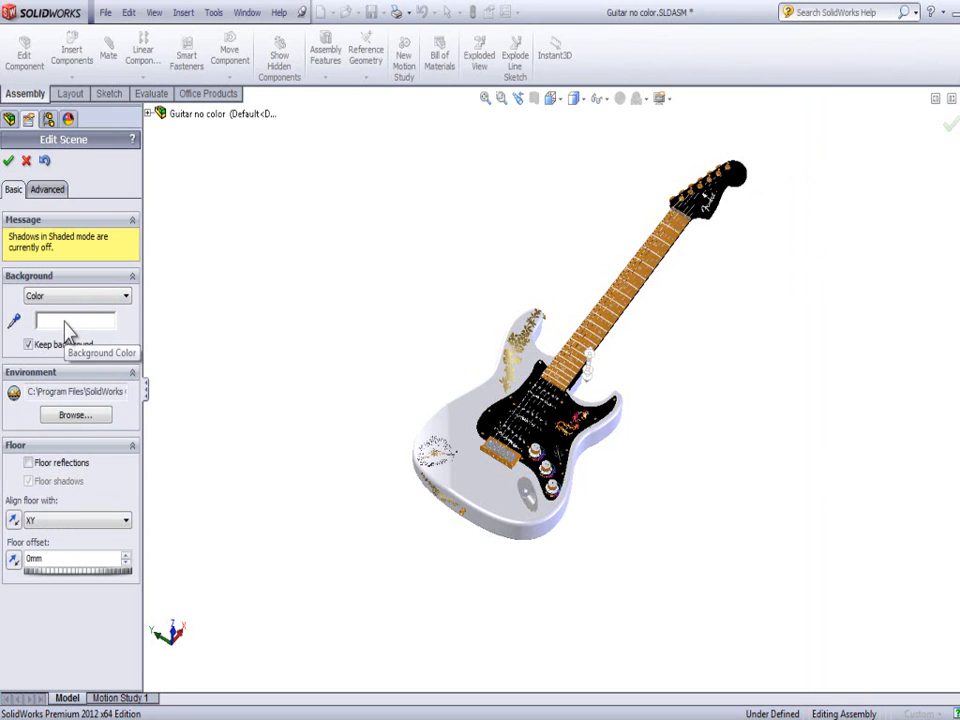
pyautogui.click(105, 297)
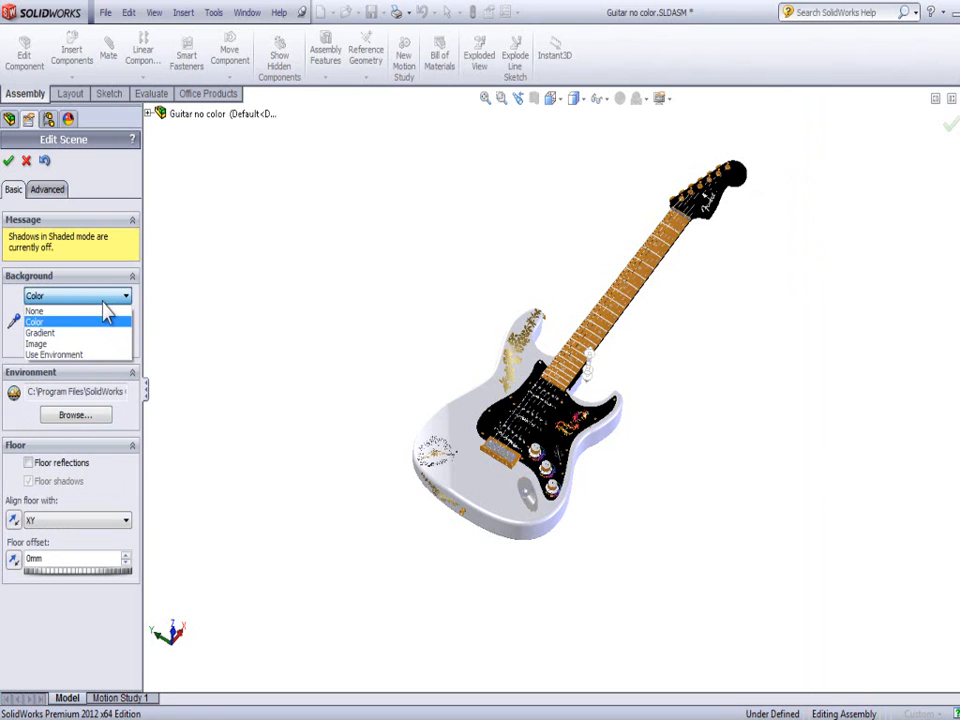
pyautogui.click(87, 333)
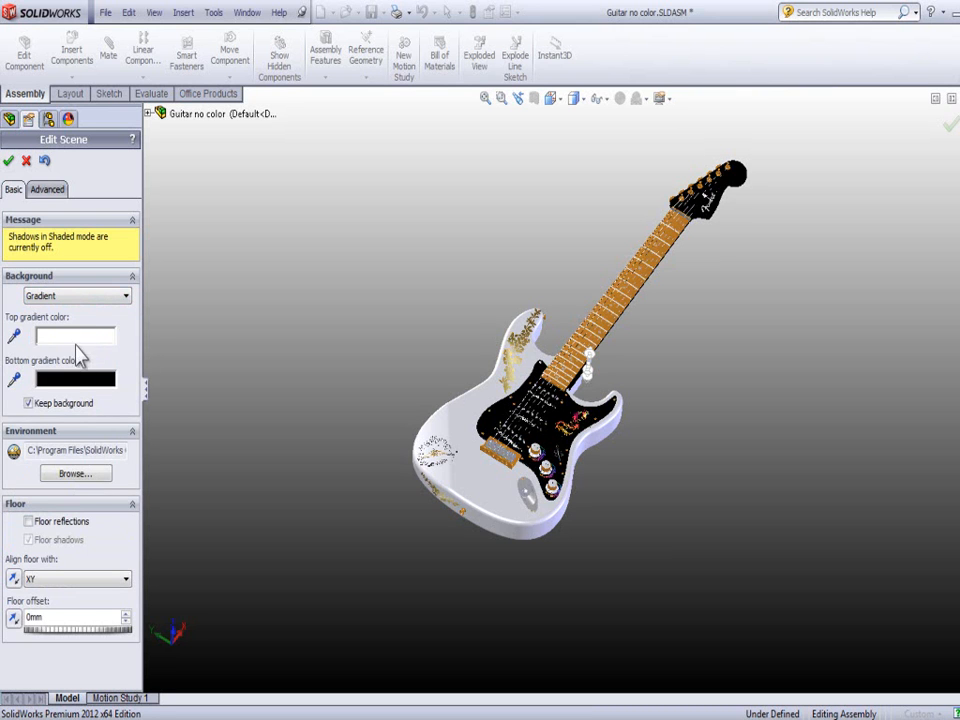
pyautogui.click(92, 296)
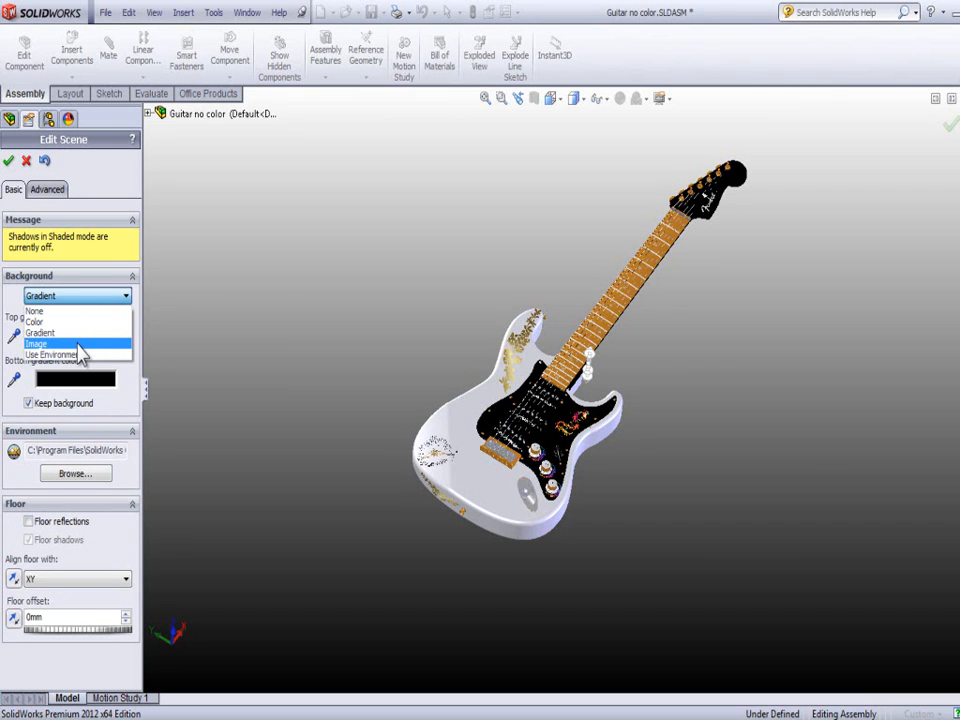
pyautogui.click(78, 354)
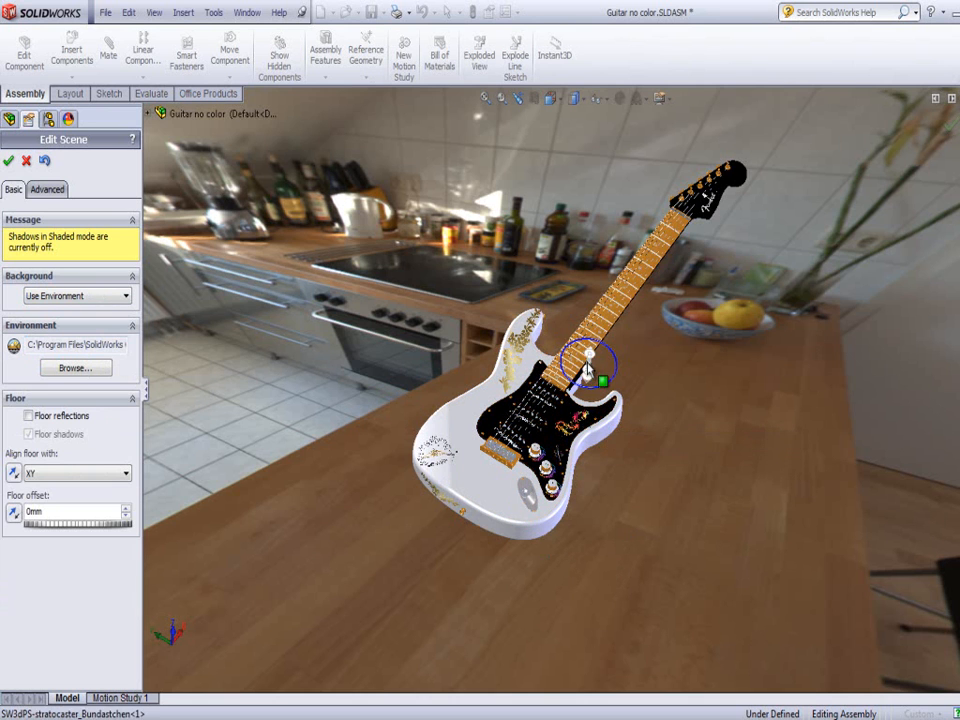
# Offset the scene floor by 40.22 mm, use the render2.jpg image as the background, and accept the scene.
pyautogui.moveTo(603, 388)
pyautogui.mouseDown()
pyautogui.moveTo(611, 356)
pyautogui.moveTo(600, 380)
pyautogui.mouseUp()
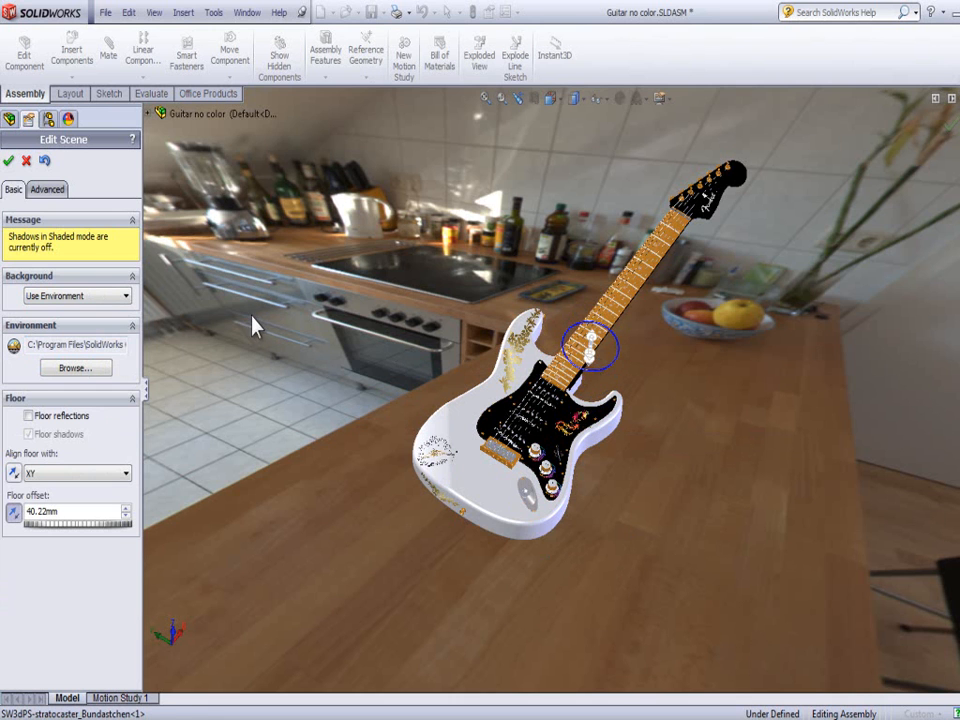
pyautogui.click(126, 298)
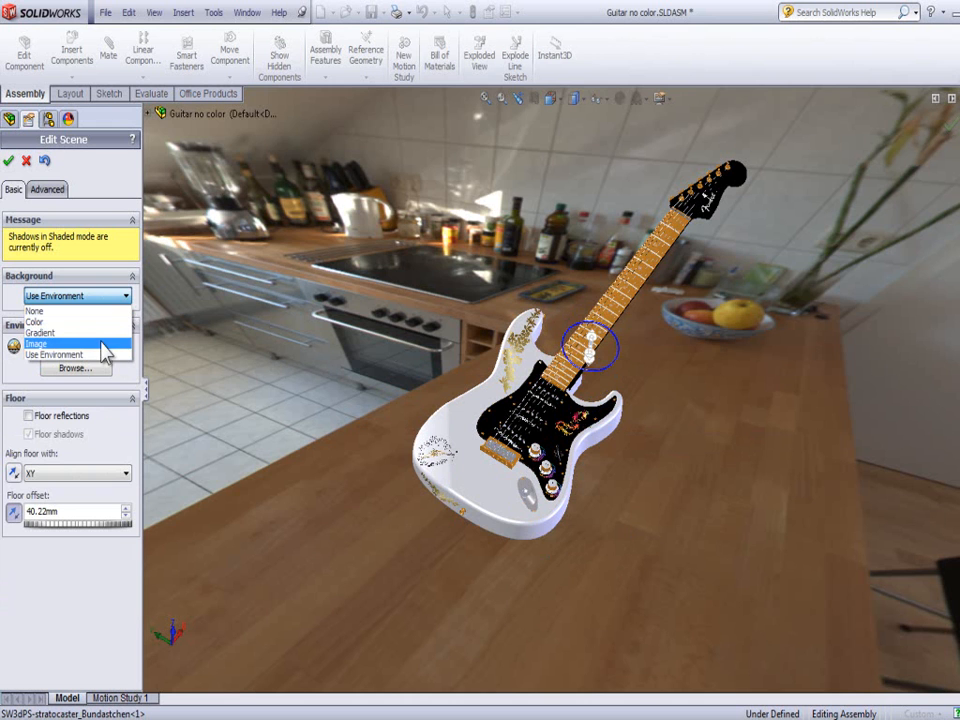
pyautogui.click(101, 343)
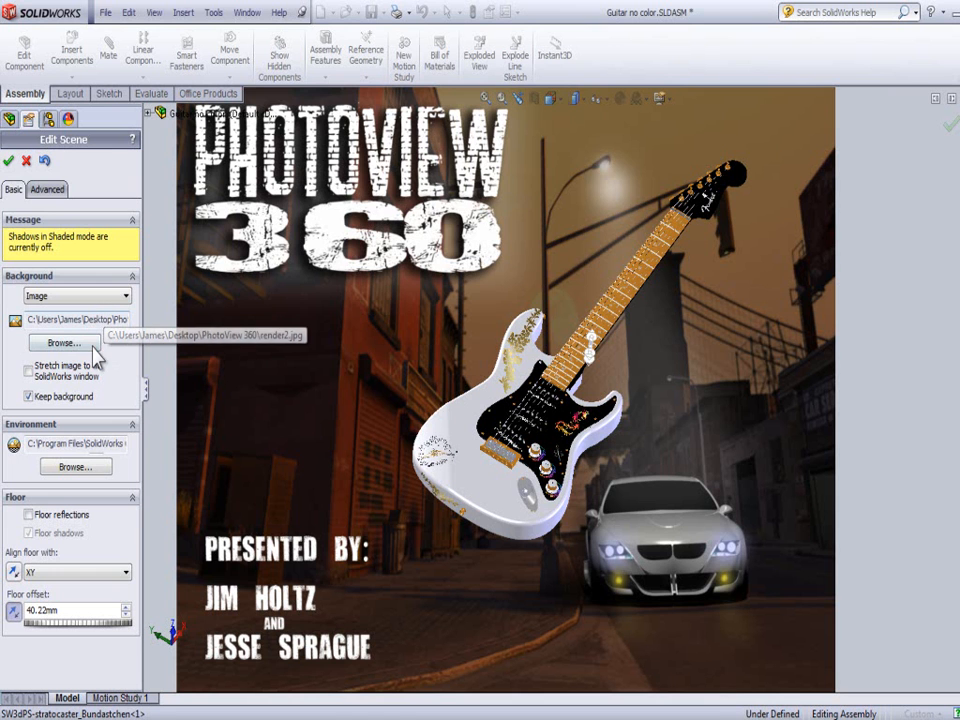
pyautogui.click(88, 344)
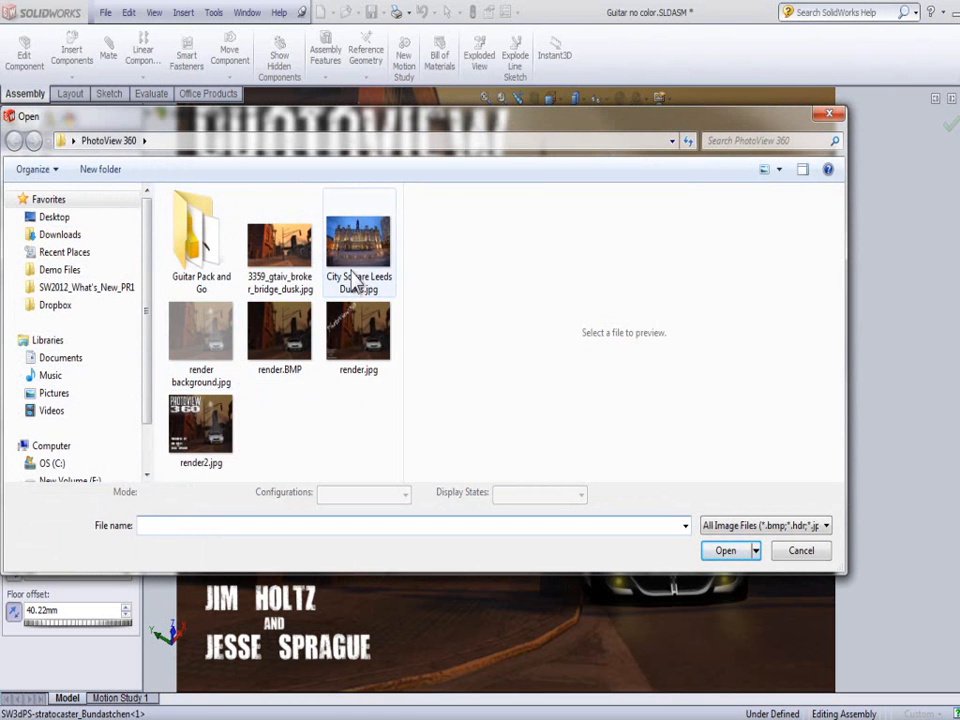
pyautogui.click(812, 558)
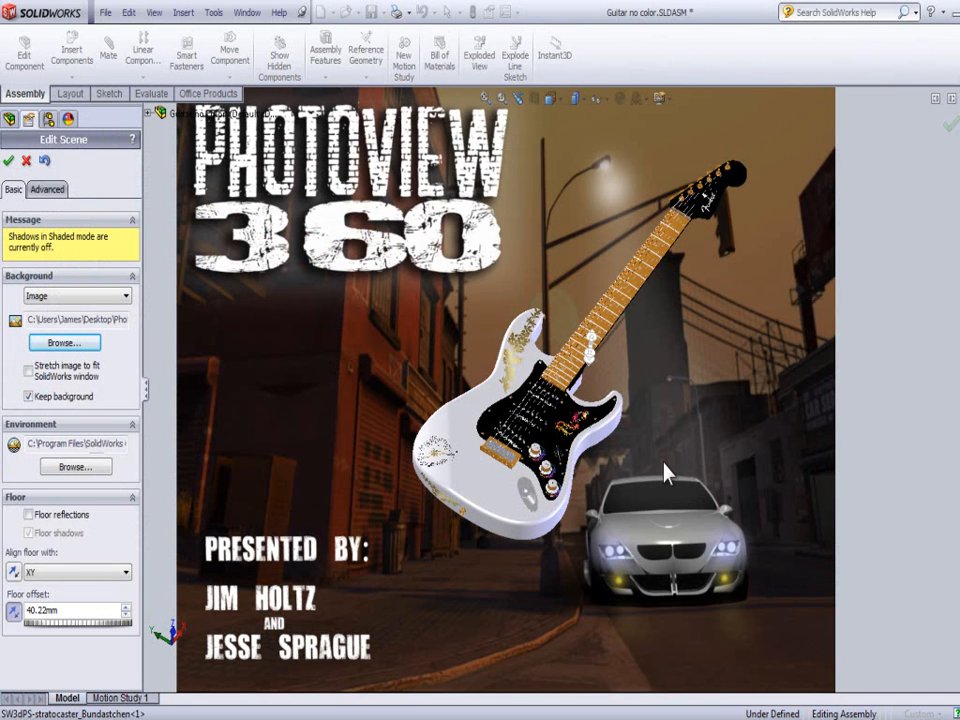
pyautogui.click(9, 163)
pyautogui.moveTo(412, 370); pyautogui.dragTo(535, 630, button='middle')
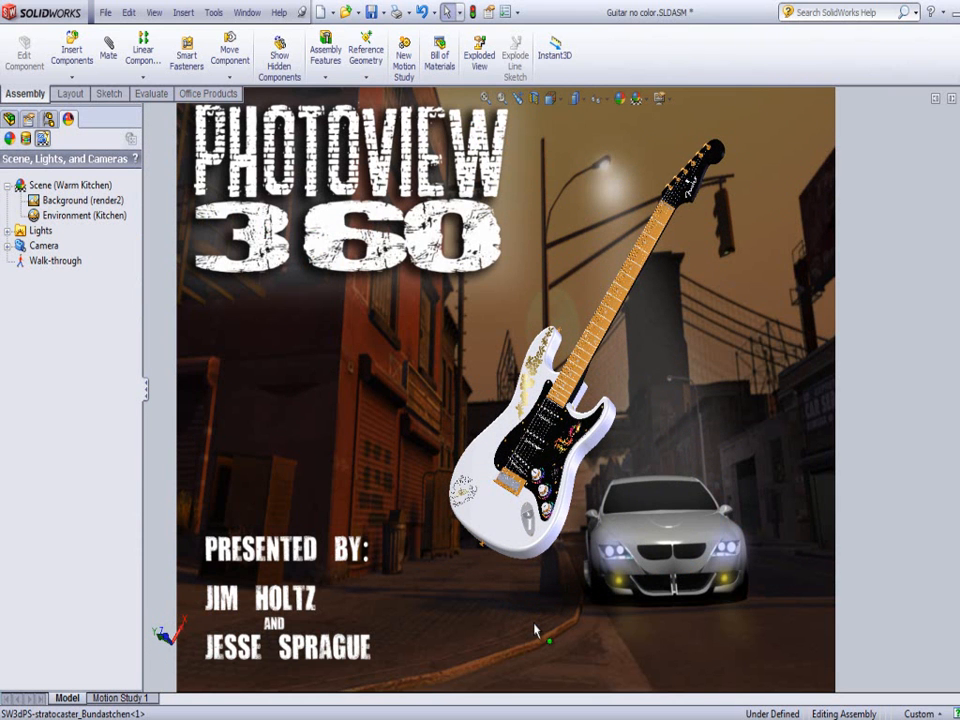
pyautogui.moveTo(509, 606); pyautogui.dragTo(530, 600, button='middle')
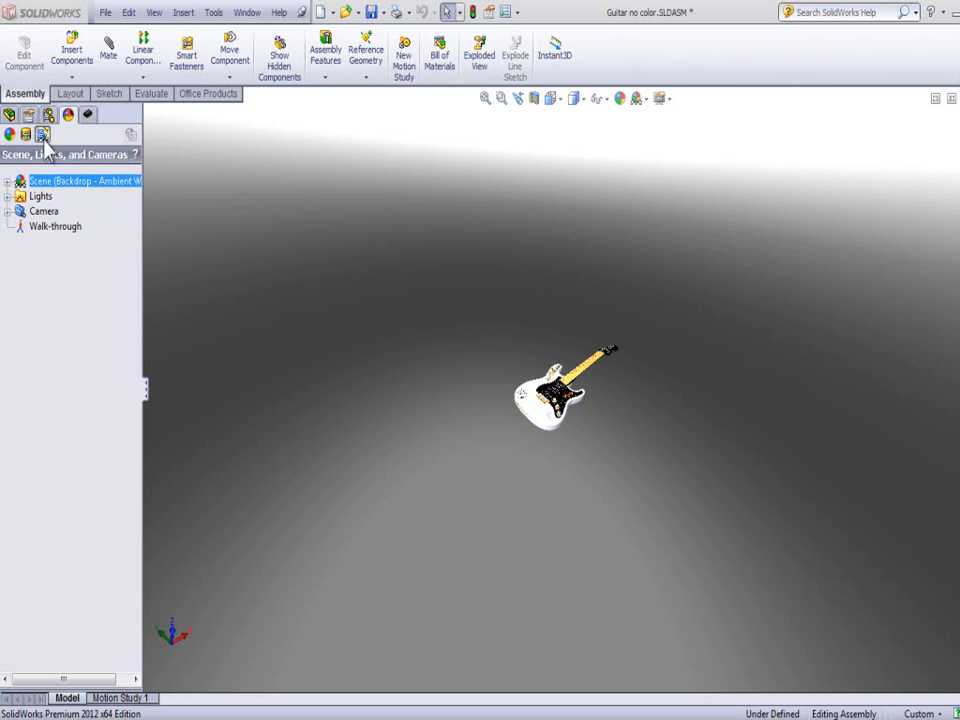
# Compare the guitar's shading with the Ambient light off and on in SolidWorks, leaving the light on.
pyautogui.doubleClick(26, 199)
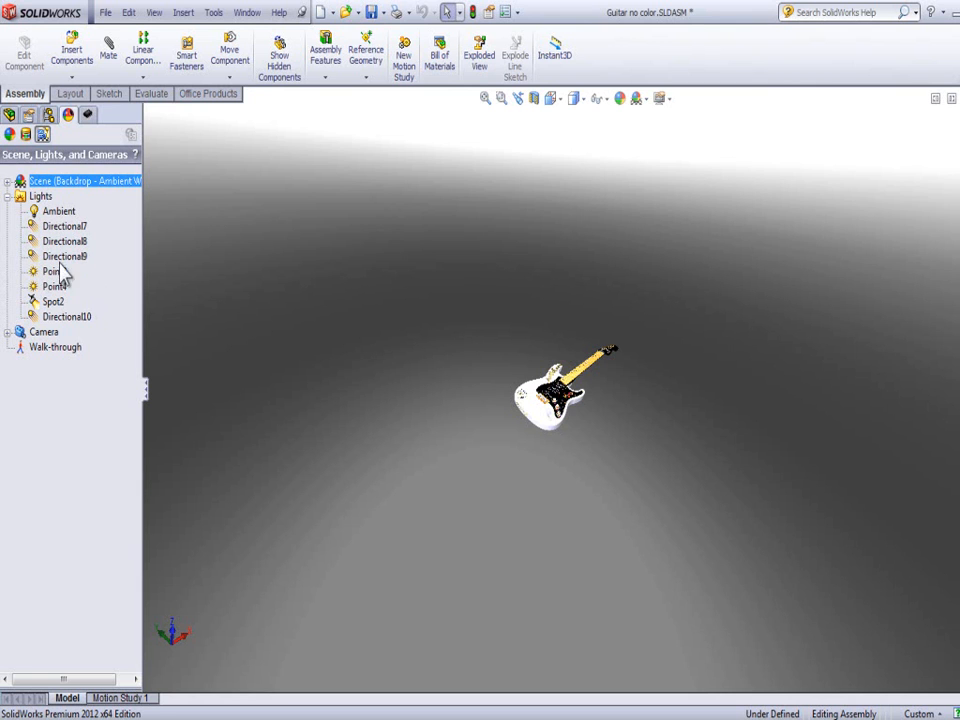
pyautogui.rightClick(57, 215)
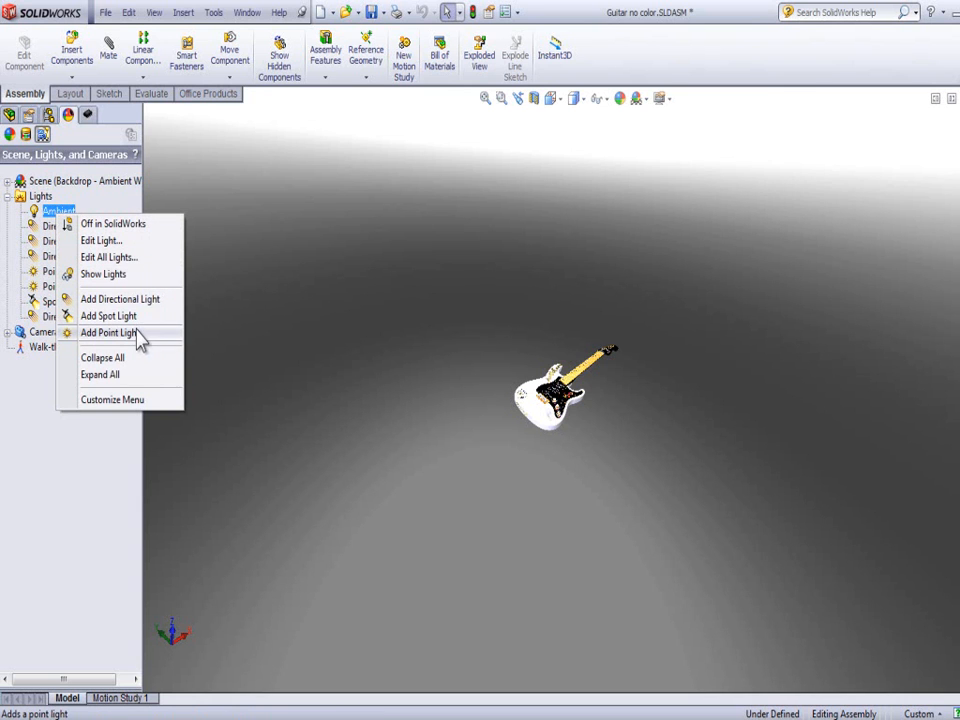
pyautogui.click(150, 226)
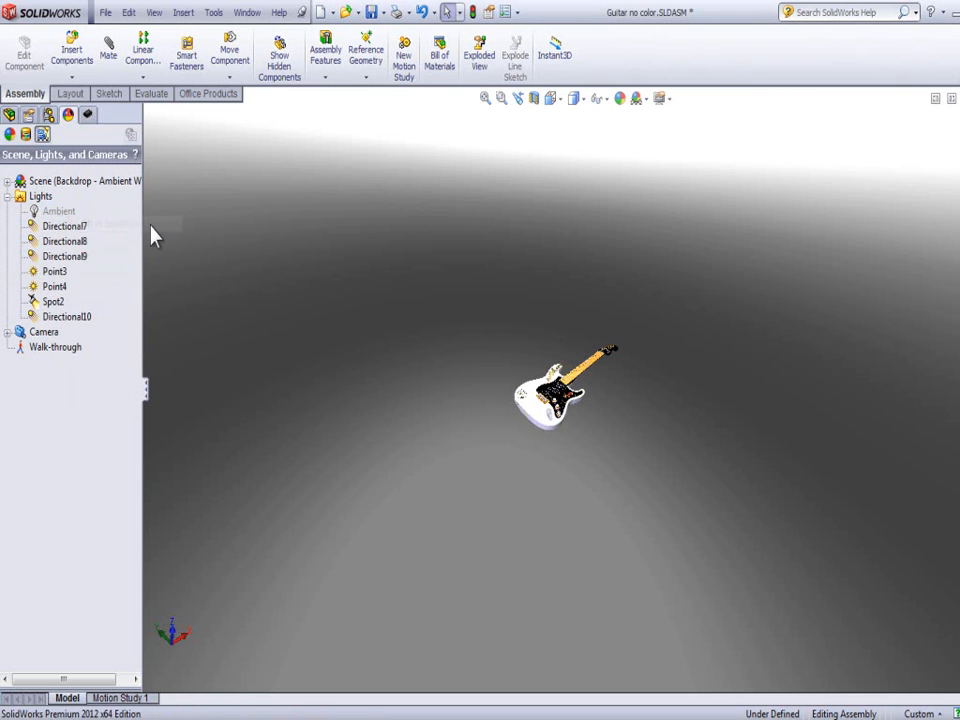
pyautogui.scroll(-9, 623, 405)
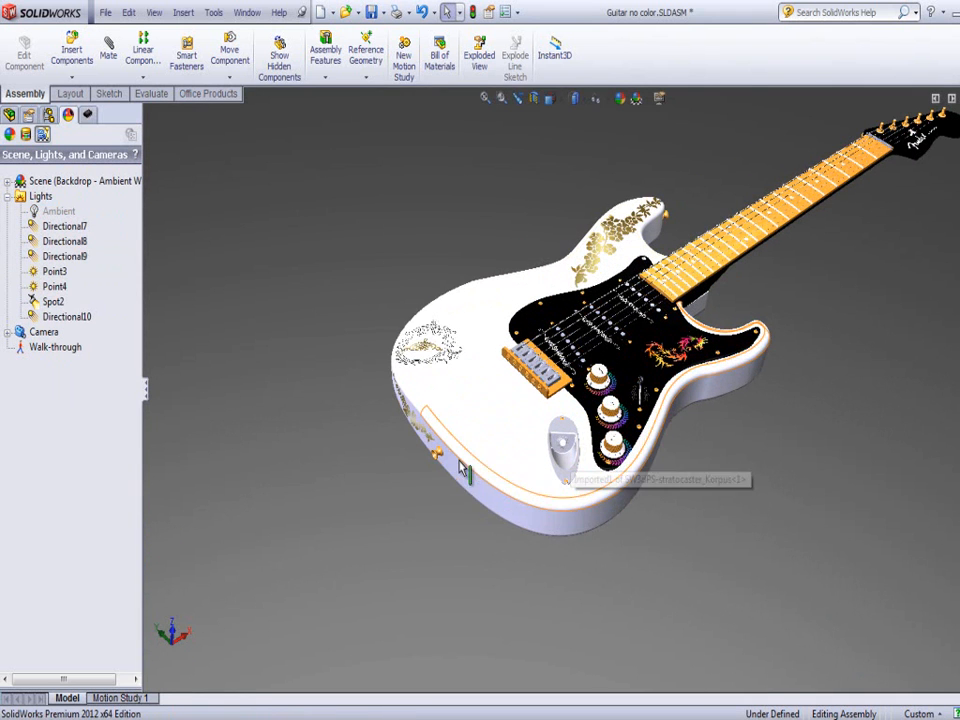
pyautogui.rightClick(53, 213)
pyautogui.click(94, 223)
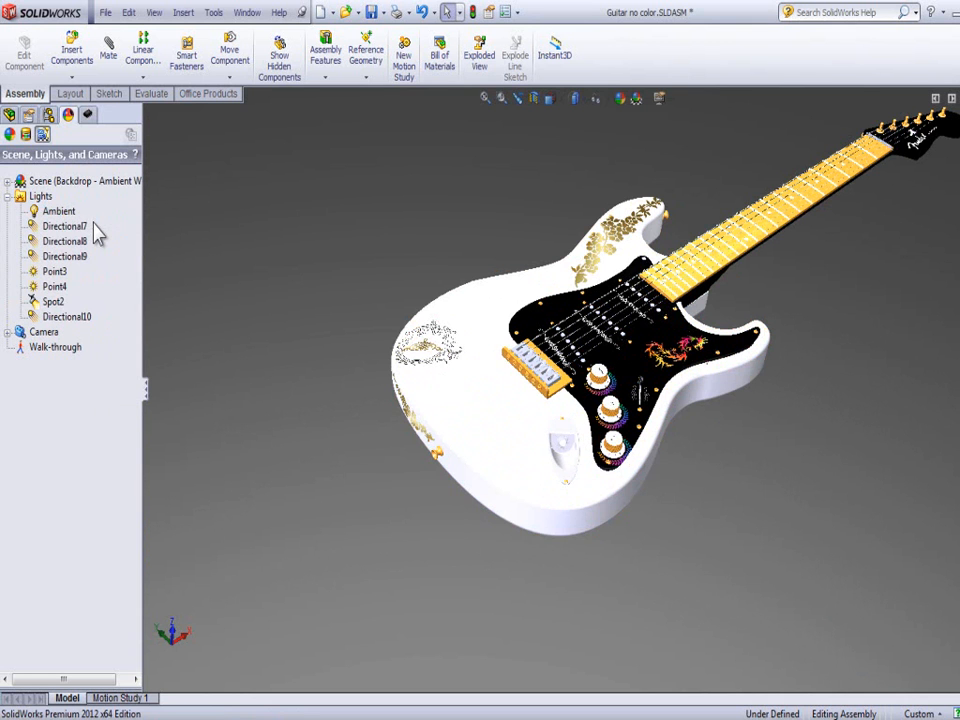
pyautogui.rightClick(50, 212)
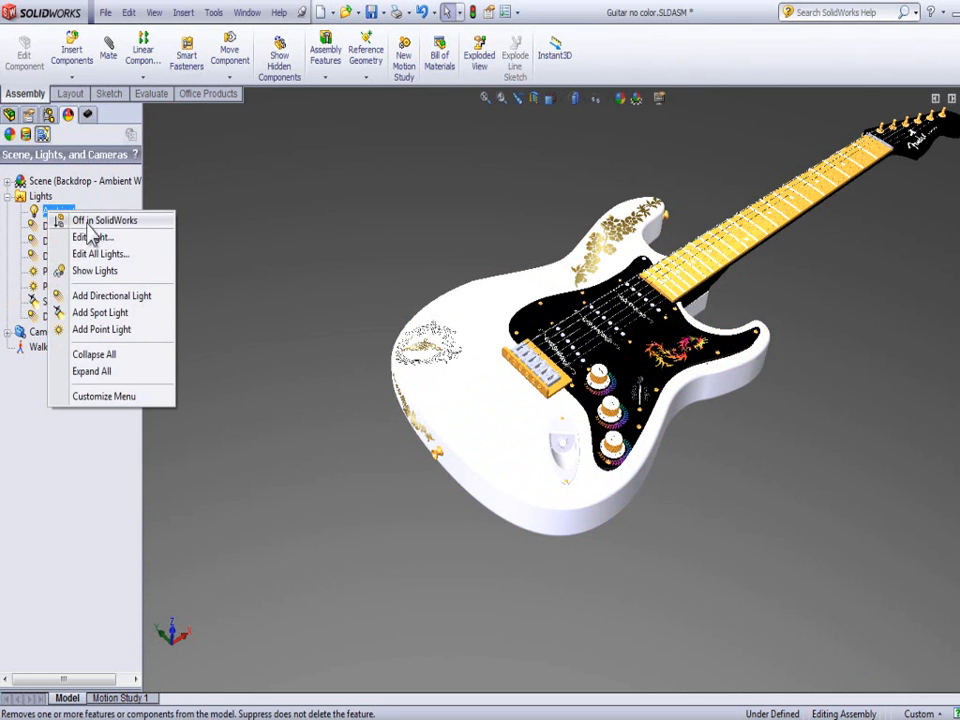
pyautogui.click(90, 223)
pyautogui.rightClick(59, 211)
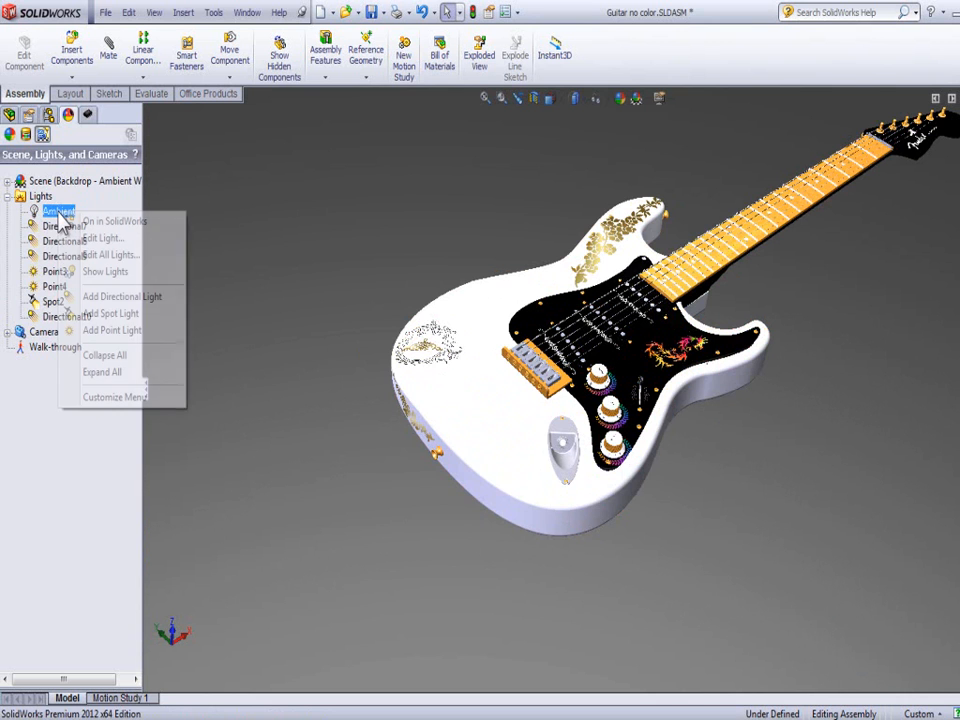
pyautogui.click(88, 217)
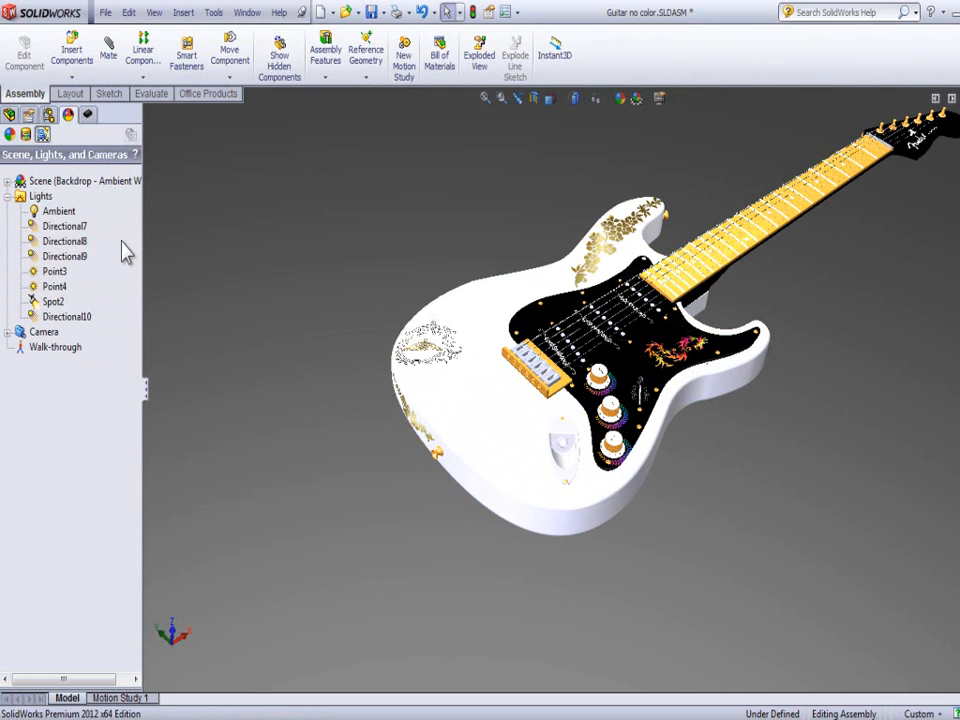
# Show the scene's lights in the graphics area and examine their positions around the guitar.
pyautogui.rightClick(76, 227)
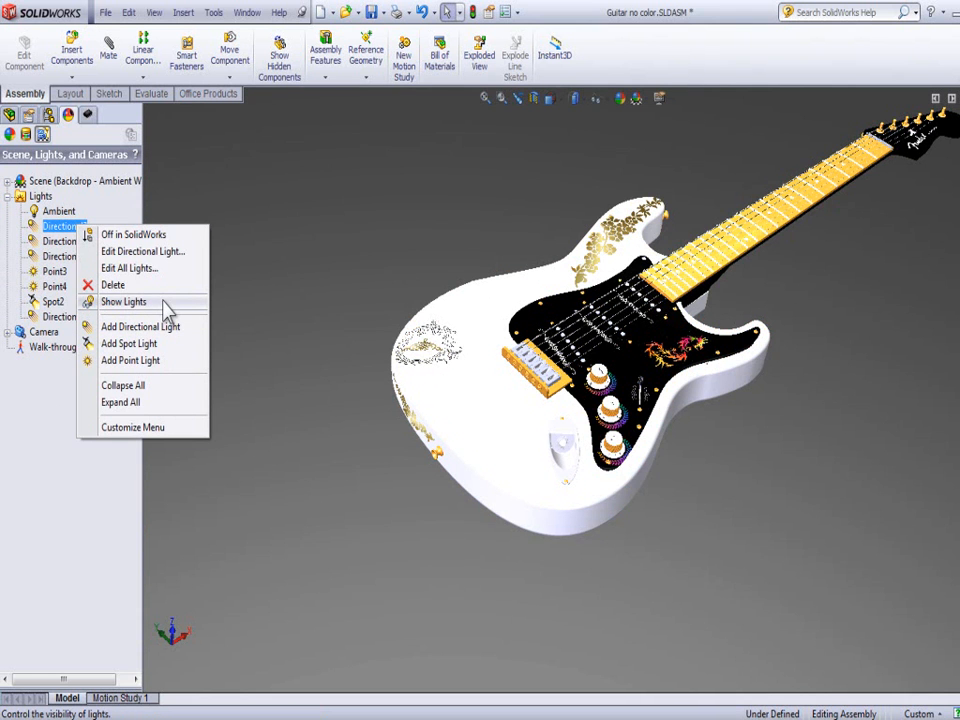
pyautogui.click(164, 303)
pyautogui.scroll(5, 575, 490)
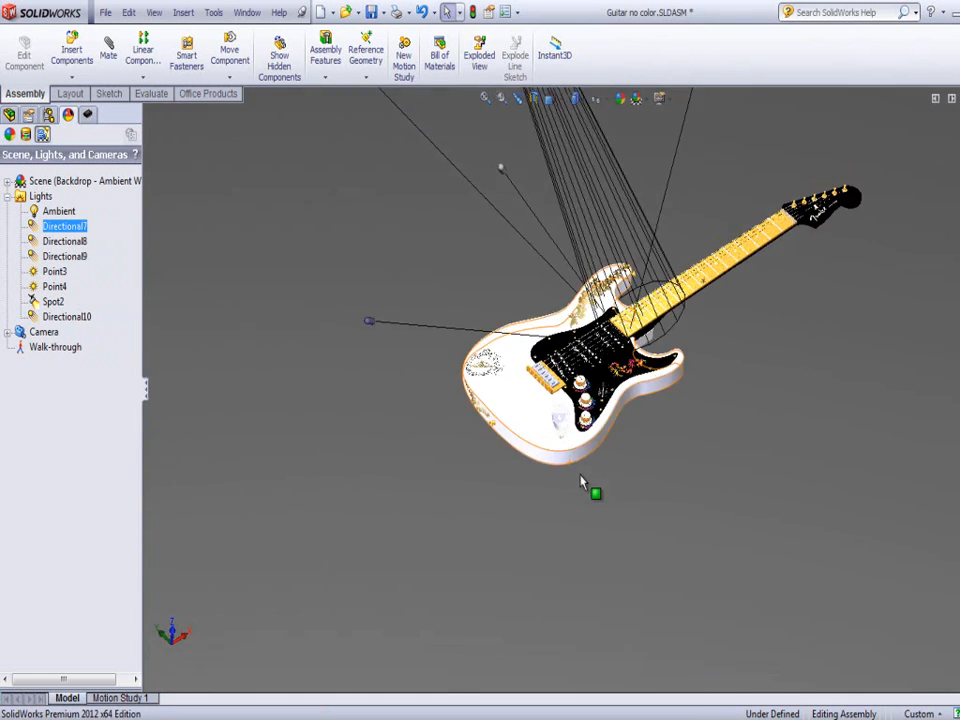
pyautogui.moveTo(656, 465); pyautogui.dragTo(655, 419, button='middle')
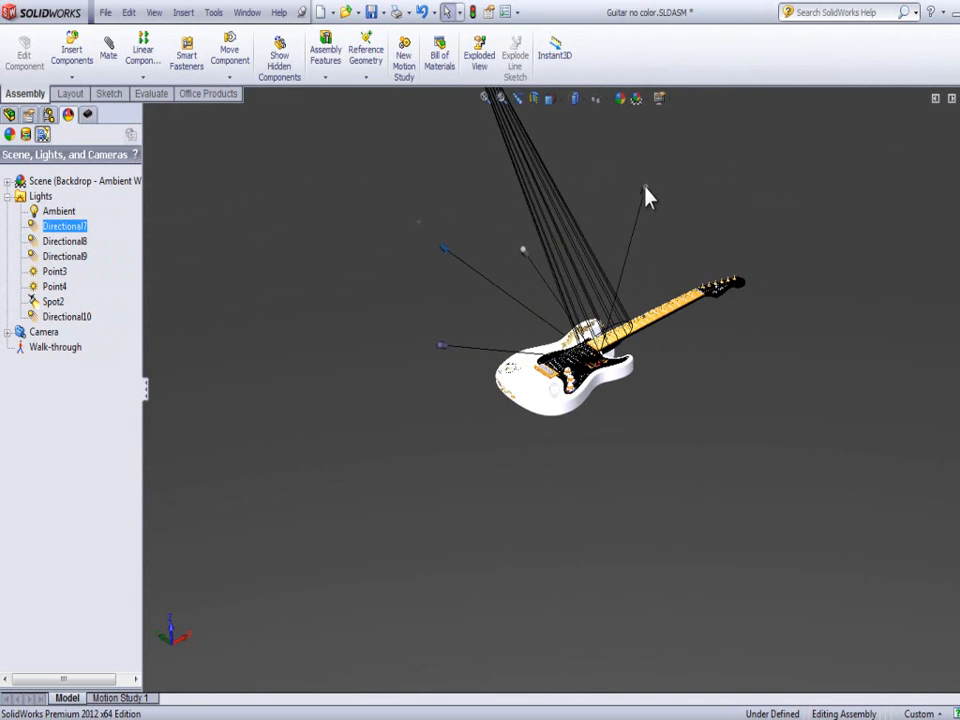
pyautogui.scroll(-3, 602, 376)
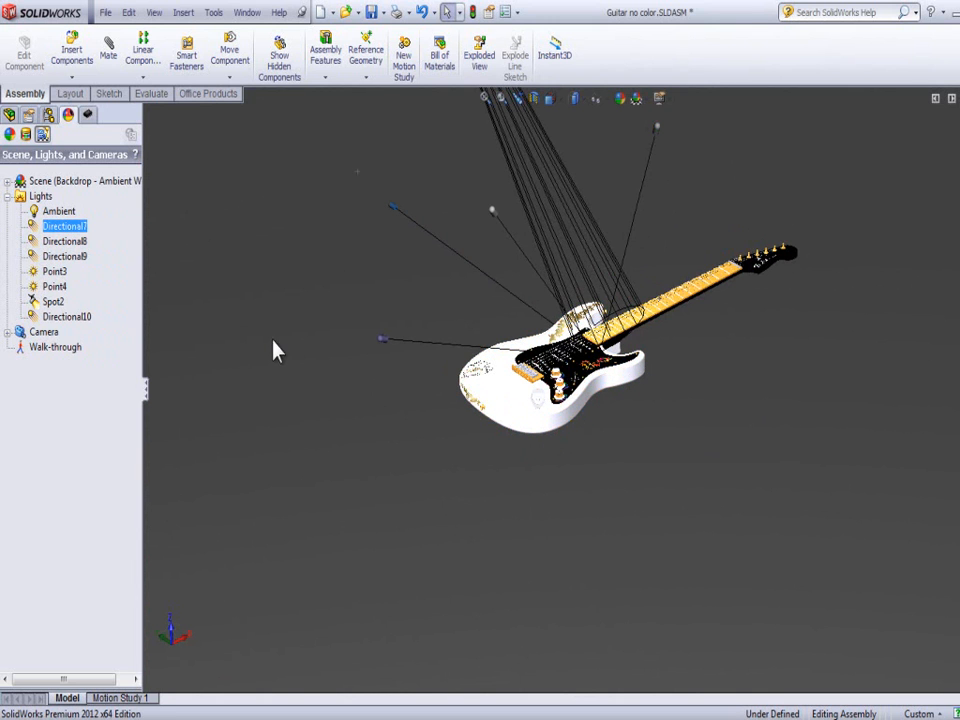
# Open all the lights for editing, select the Directional10 light and try its brightness at 1 before settling on 0.33.
pyautogui.rightClick(73, 228)
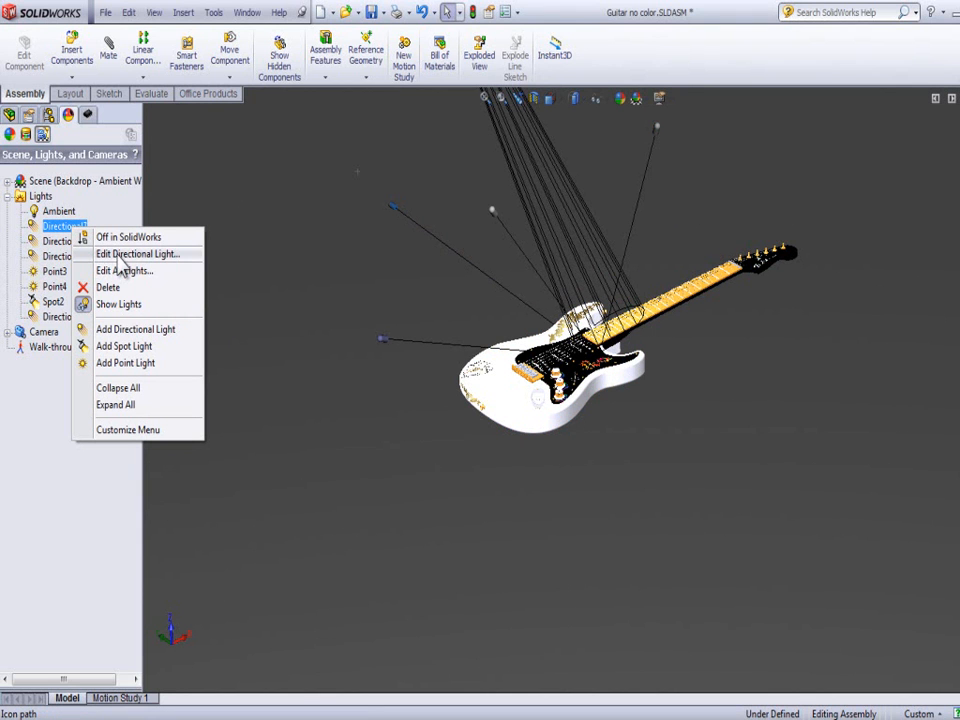
pyautogui.click(136, 273)
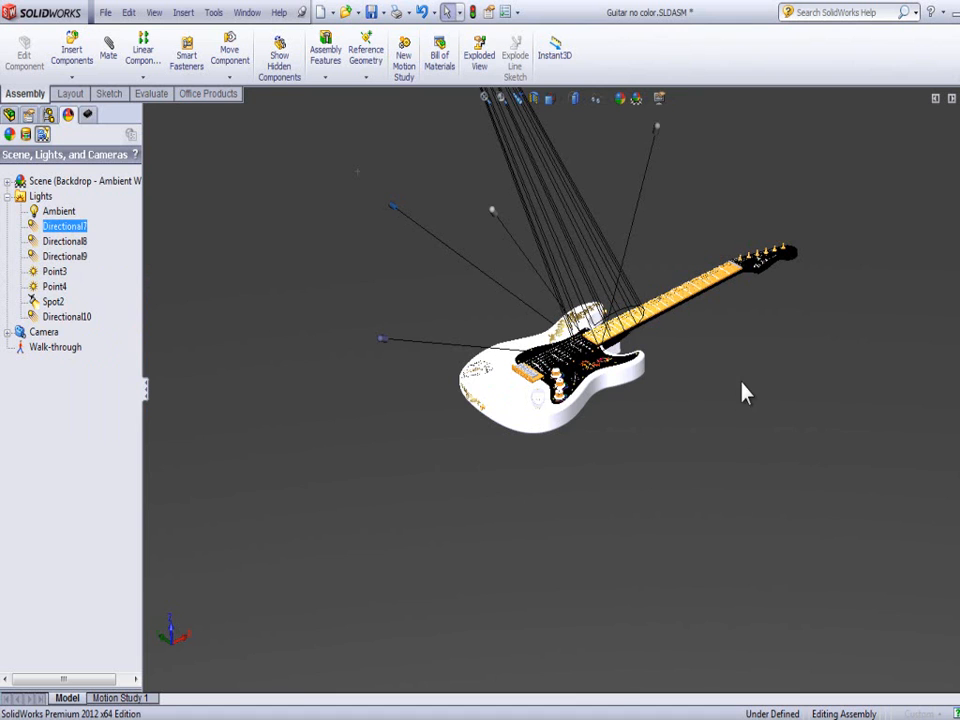
pyautogui.scroll(5, 745, 364)
pyautogui.scroll(-2, 570, 252)
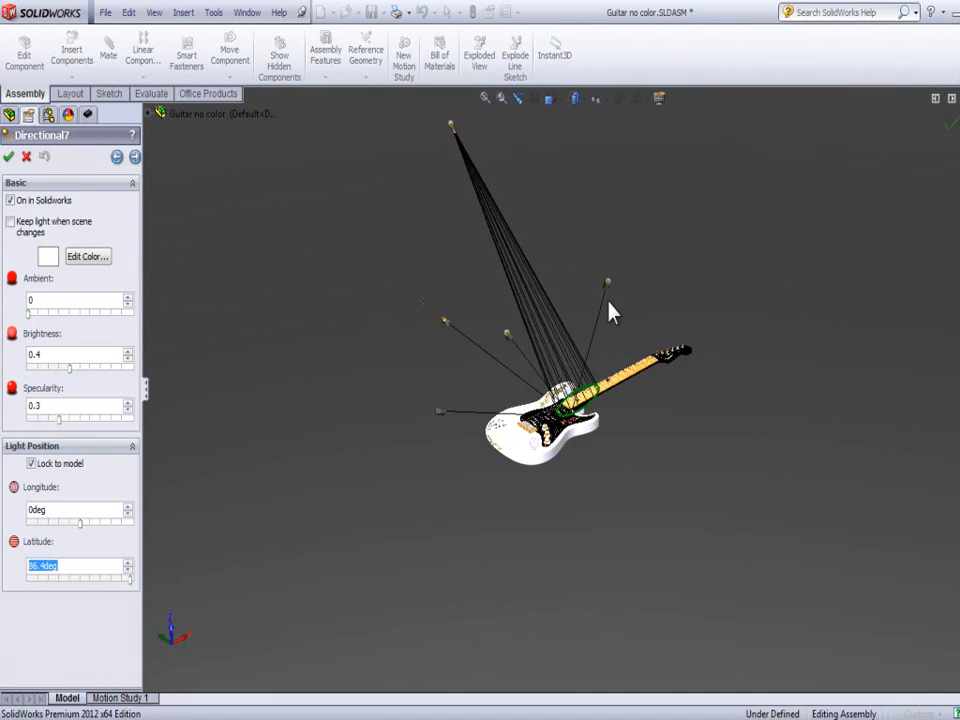
pyautogui.scroll(-1, 615, 305)
pyautogui.click(619, 274)
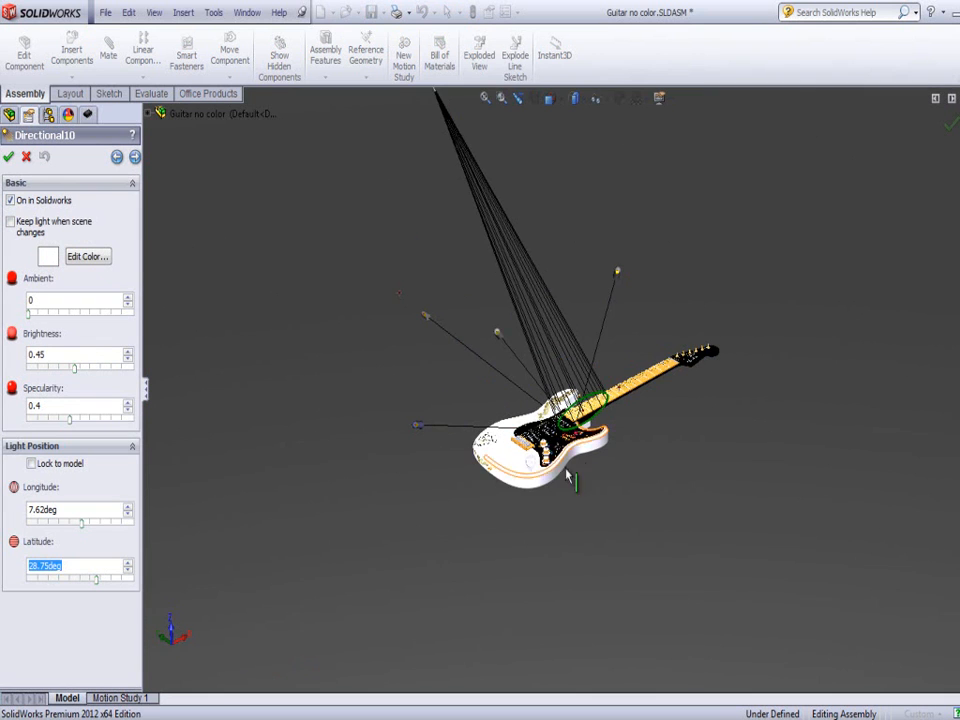
pyautogui.scroll(-5, 600, 476)
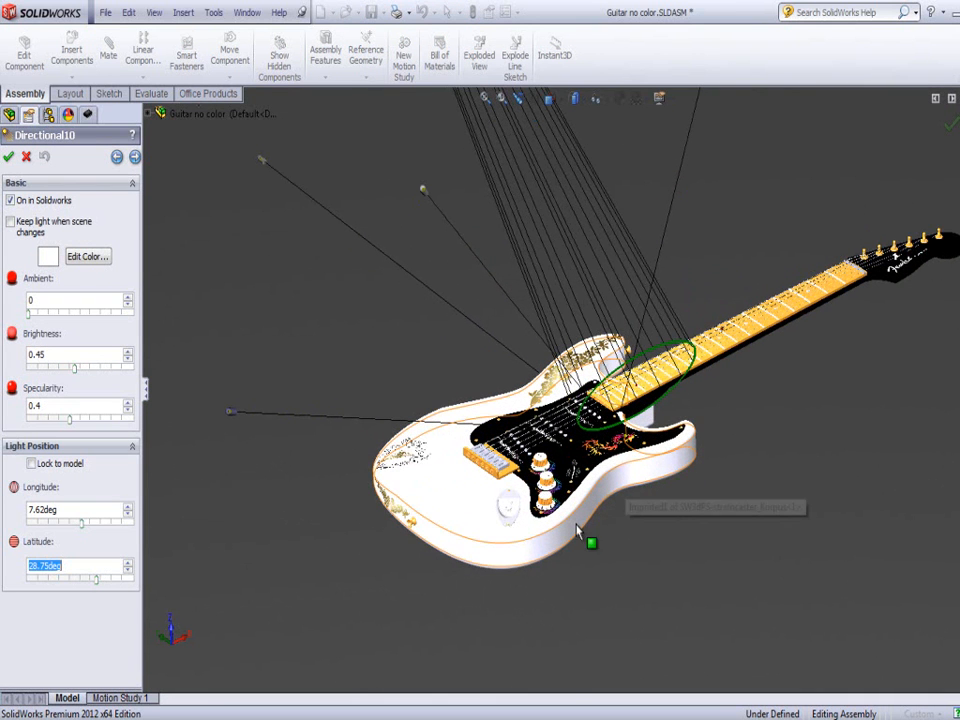
pyautogui.moveTo(72, 367); pyautogui.dragTo(145, 388)
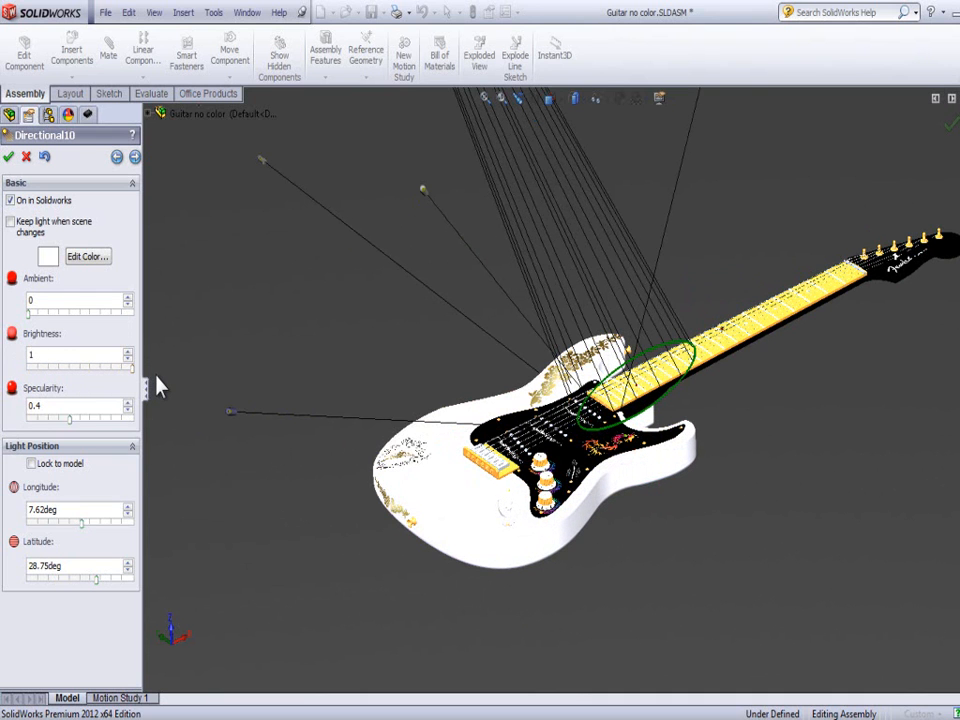
pyautogui.moveTo(156, 378); pyautogui.dragTo(63, 372)
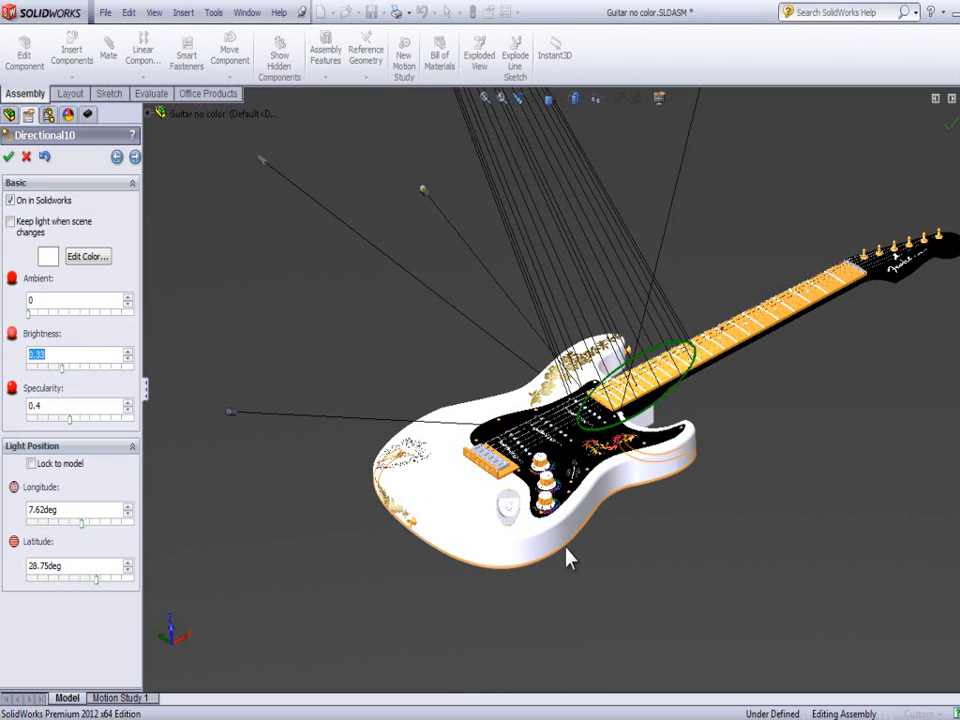
# Reposition the Directional10 light around the guitar to longitude 21.6 deg and latitude 10.8 deg, and accept the light changes.
pyautogui.moveTo(640, 519); pyautogui.dragTo(652, 514, button='middle')
pyautogui.scroll(3, 652, 514)
pyautogui.moveTo(662, 440); pyautogui.dragTo(649, 236, button='middle')
pyautogui.moveTo(639, 215); pyautogui.dragTo(424, 231)
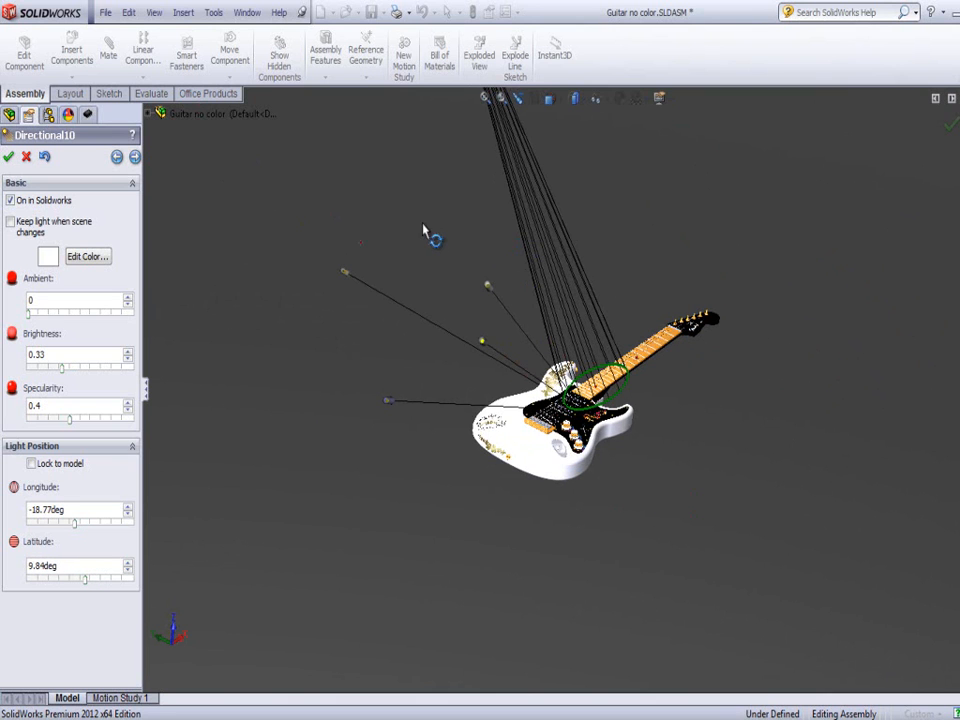
pyautogui.moveTo(482, 346); pyautogui.dragTo(368, 278)
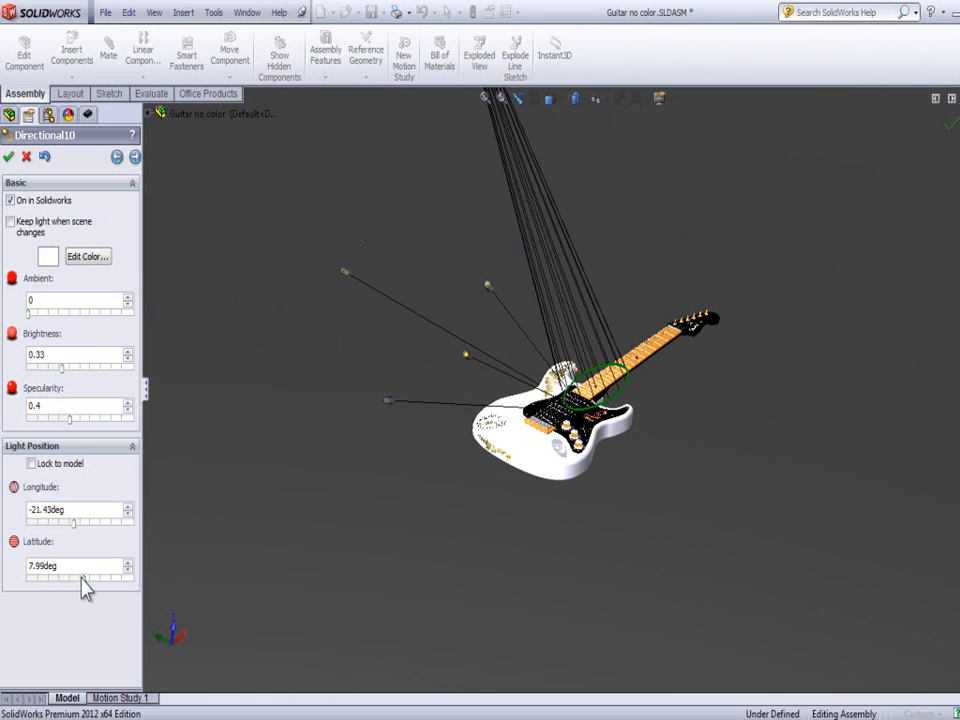
pyautogui.moveTo(73, 527); pyautogui.dragTo(88, 590)
pyautogui.scroll(-3, 670, 390)
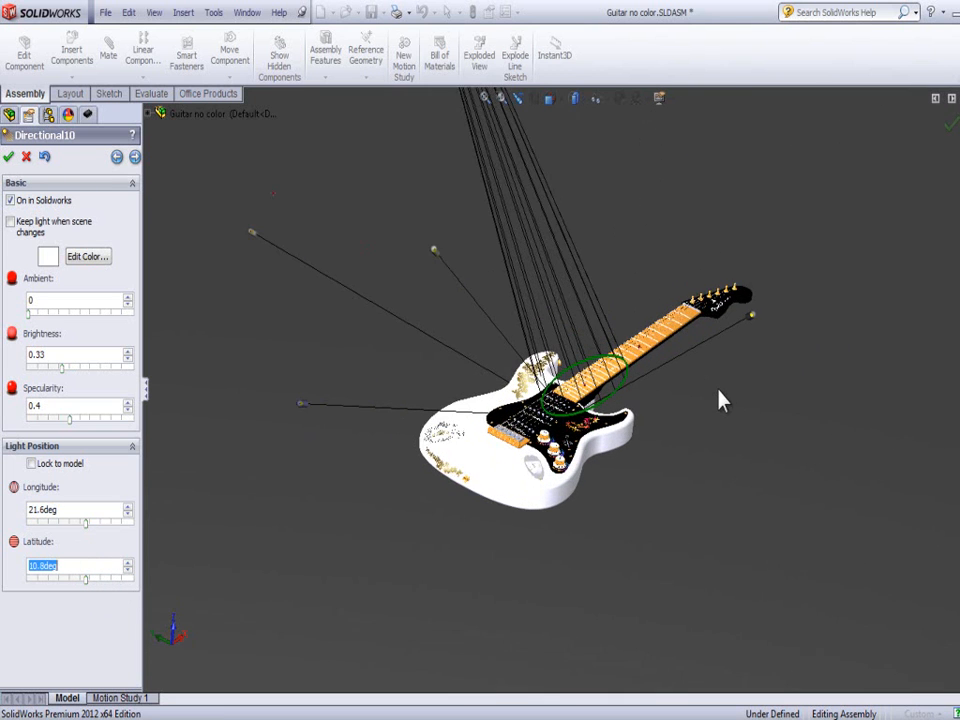
pyautogui.moveTo(499, 556); pyautogui.dragTo(486, 548, button='middle')
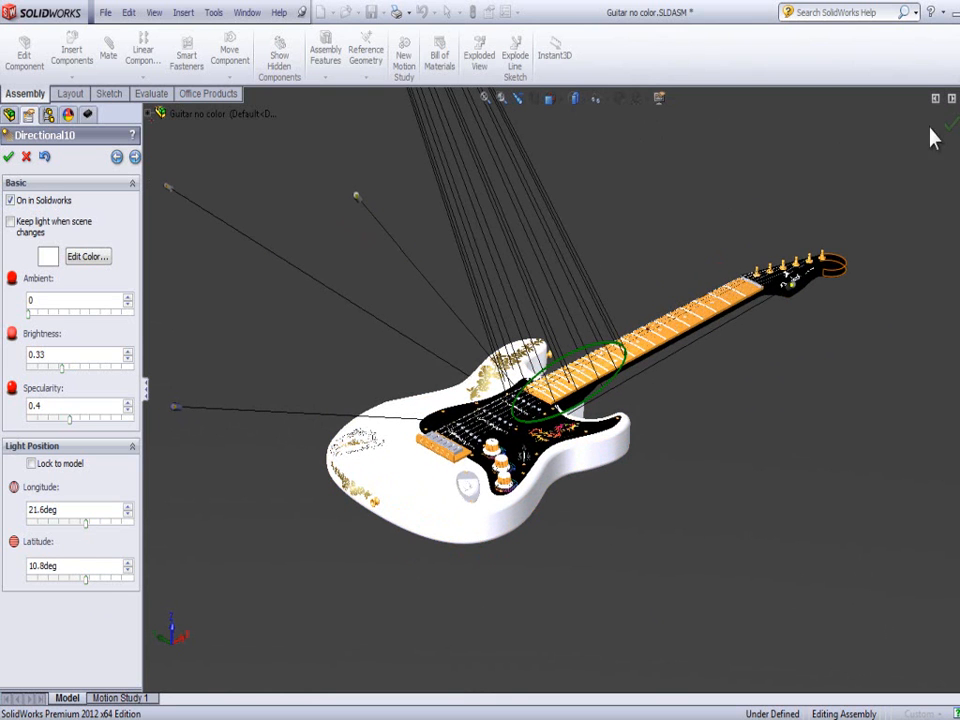
pyautogui.click(9, 156)
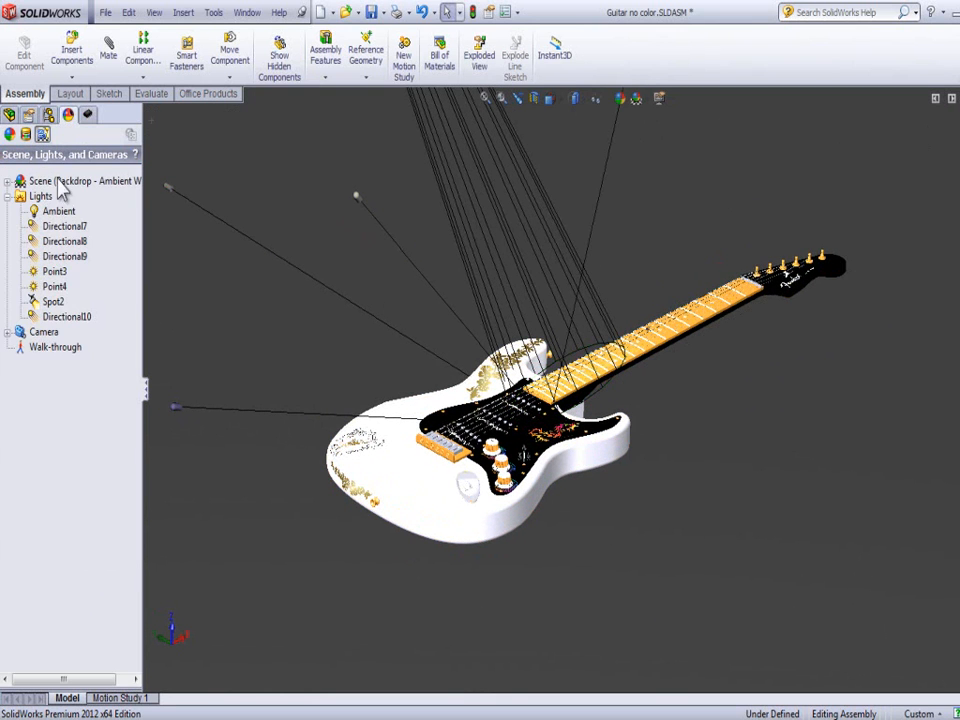
# Hide the scene's light symbols in the graphics area and view the guitar under the adjusted lighting.
pyautogui.scroll(2, 430, 275)
pyautogui.click(40, 197)
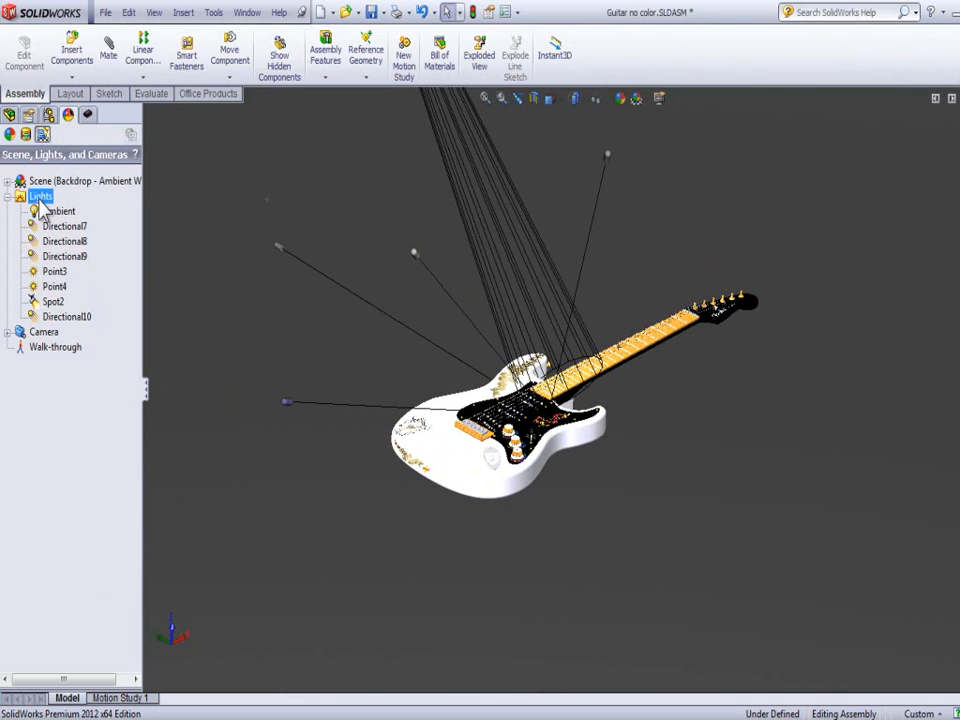
pyautogui.rightClick(40, 203)
pyautogui.click(76, 206)
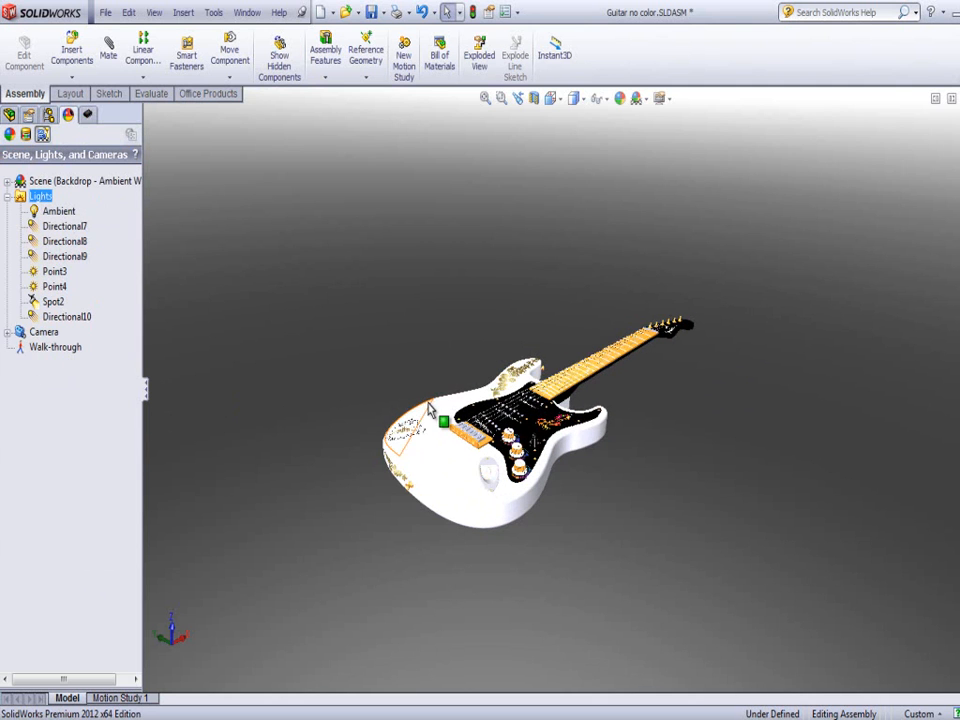
pyautogui.scroll(-1, 467, 528)
pyautogui.moveTo(527, 448)
pyautogui.mouseDown(button='middle')
pyautogui.moveTo(525, 465)
pyautogui.moveTo(538, 467)
pyautogui.mouseUp(button='middle')
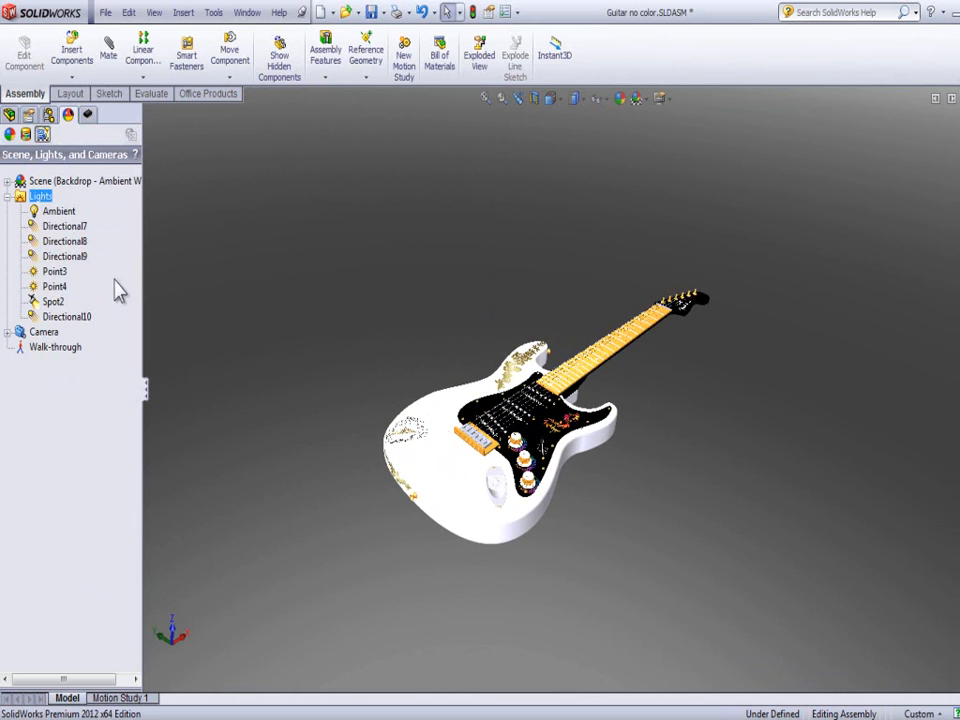
# Add a directional light with ambient 0.53, raising its specularity and adjusting its longitude.
pyautogui.rightClick(44, 202)
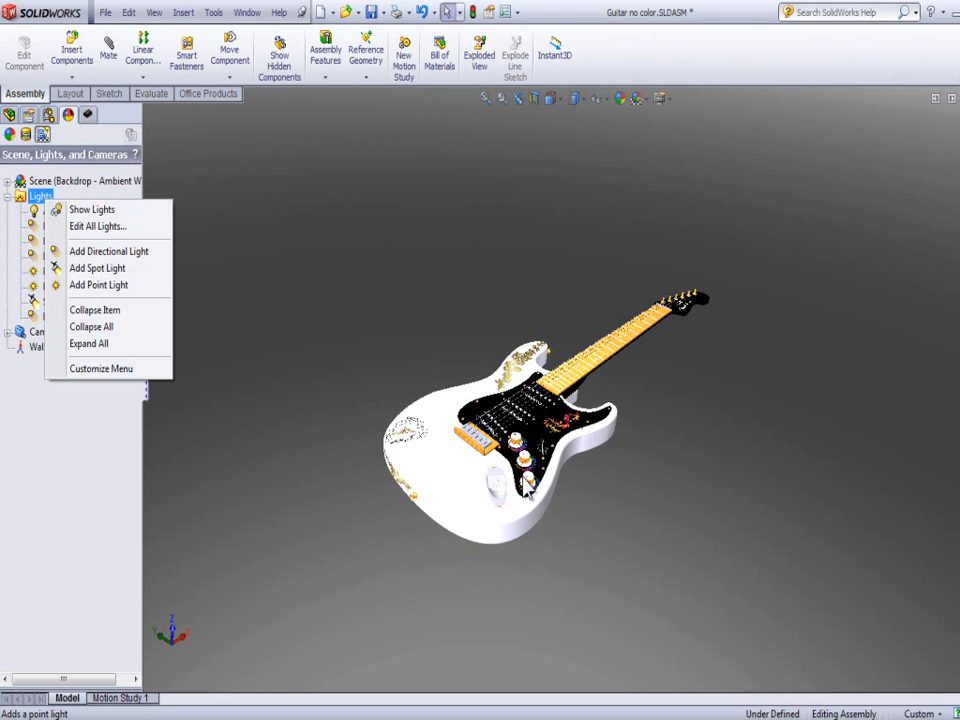
pyautogui.click(139, 256)
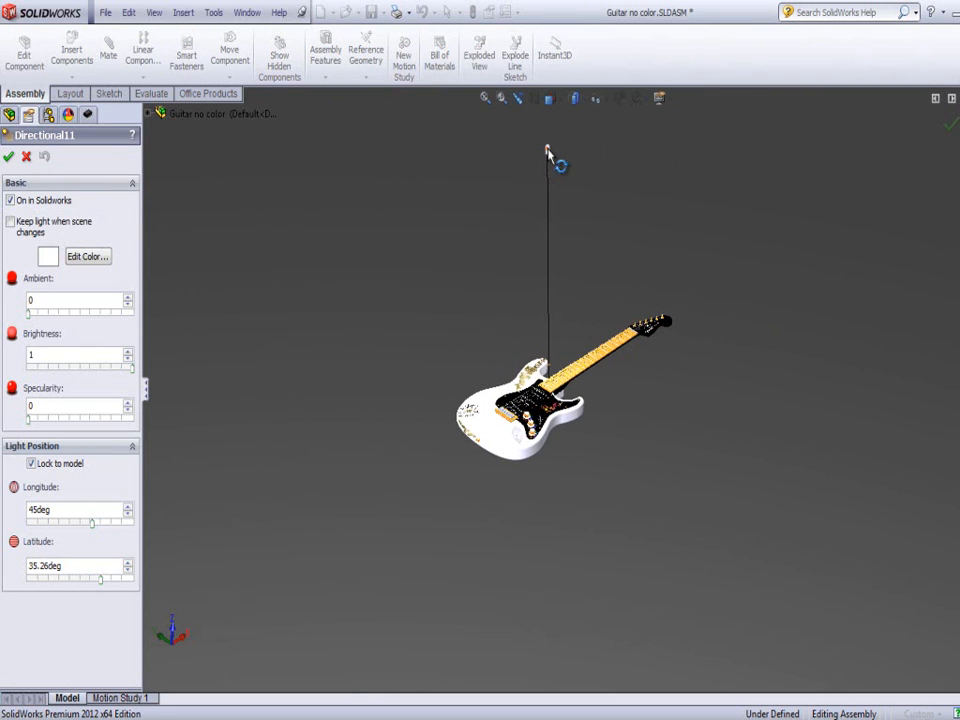
pyautogui.moveTo(29, 313); pyautogui.dragTo(85, 318)
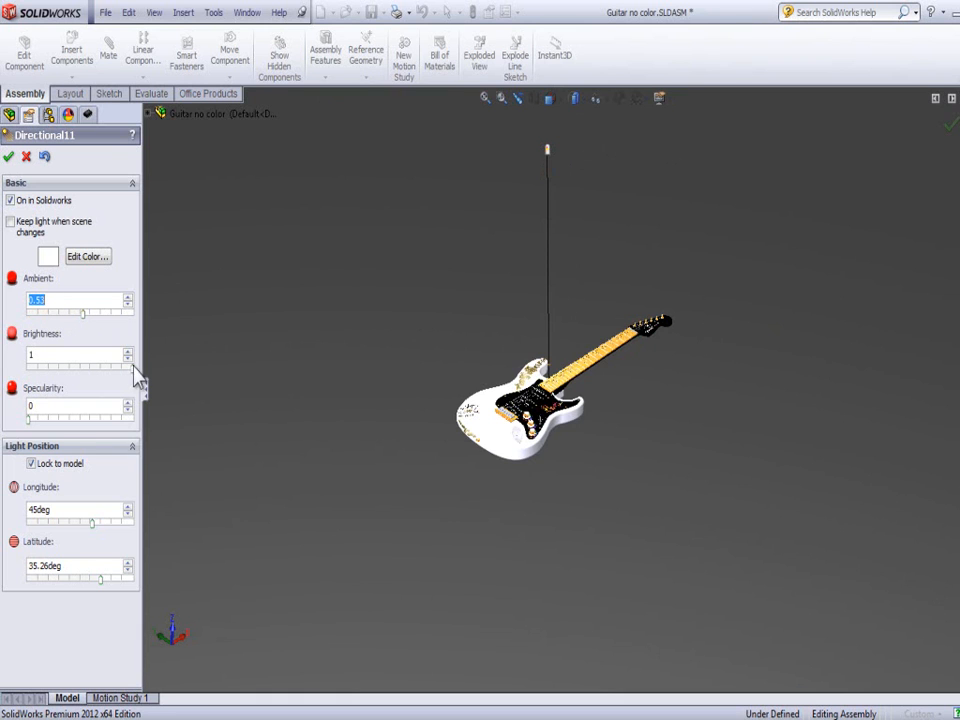
pyautogui.moveTo(32, 418); pyautogui.dragTo(71, 418)
pyautogui.moveTo(88, 528); pyautogui.dragTo(111, 536)
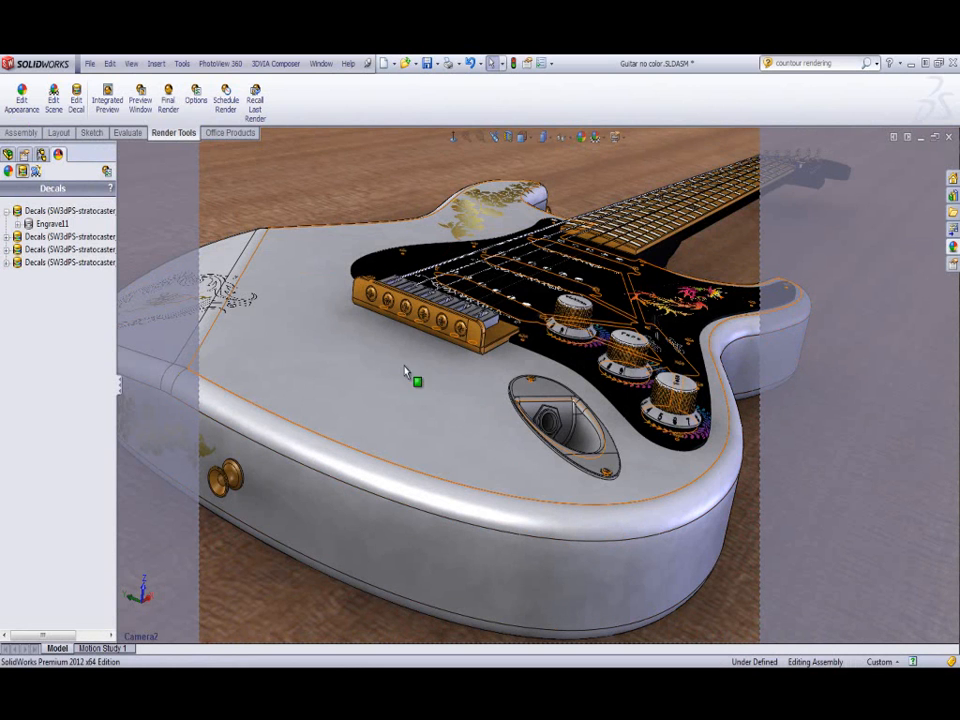
# Open the PhotoView 360 options and examine the available output image sizes and image formats, keeping 1280x1024 and JPEG.
pyautogui.click(199, 102)
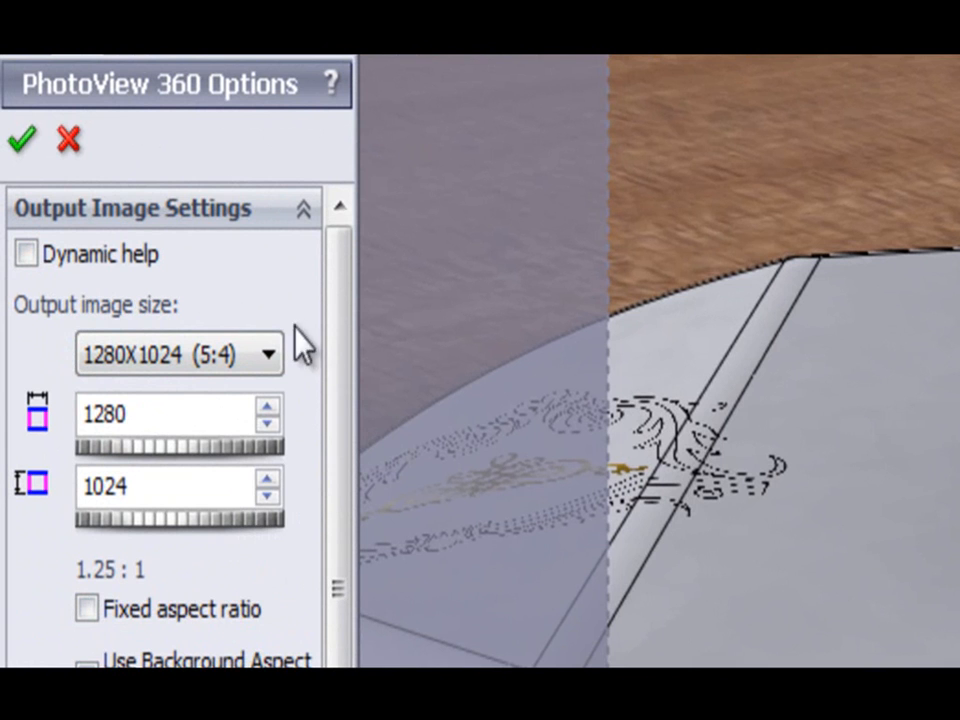
pyautogui.click(283, 368)
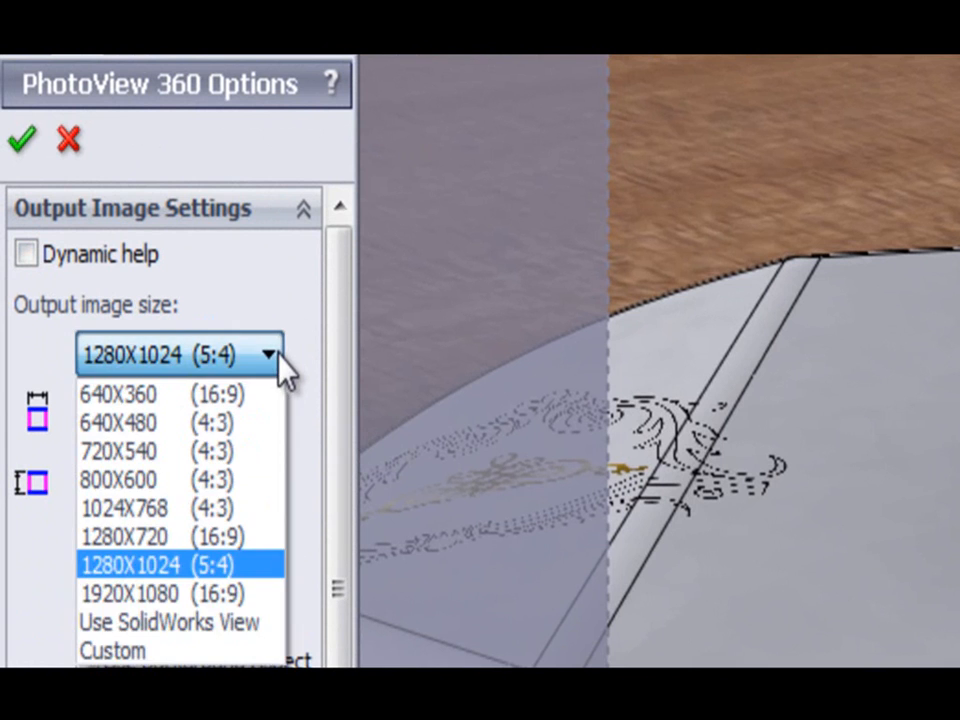
pyautogui.click(291, 268)
pyautogui.moveTo(343, 541); pyautogui.dragTo(333, 648)
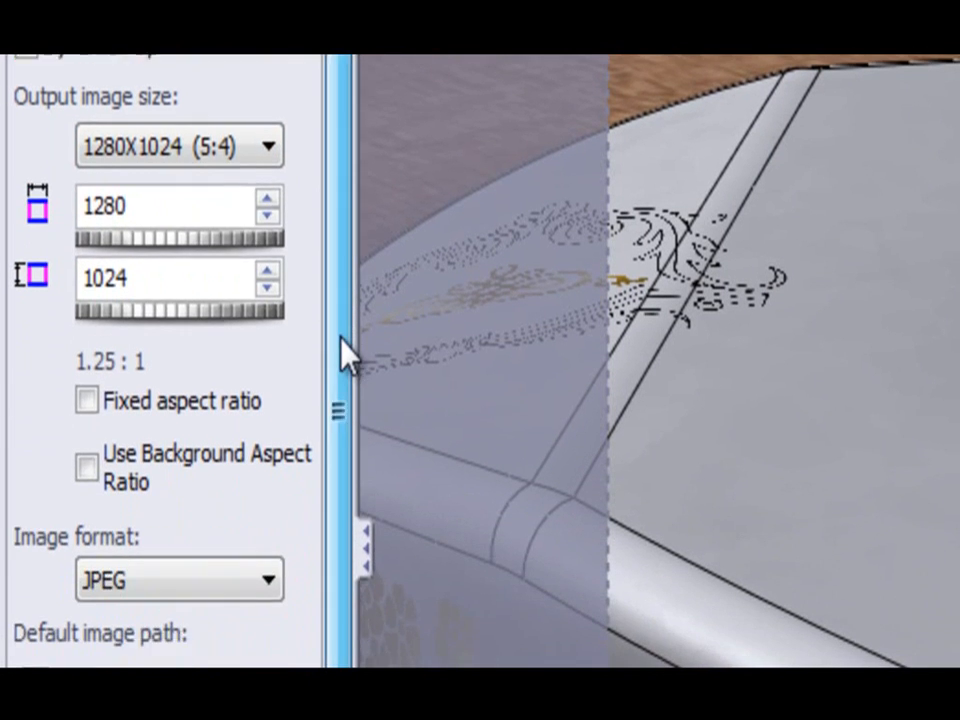
pyautogui.moveTo(333, 456); pyautogui.dragTo(341, 460)
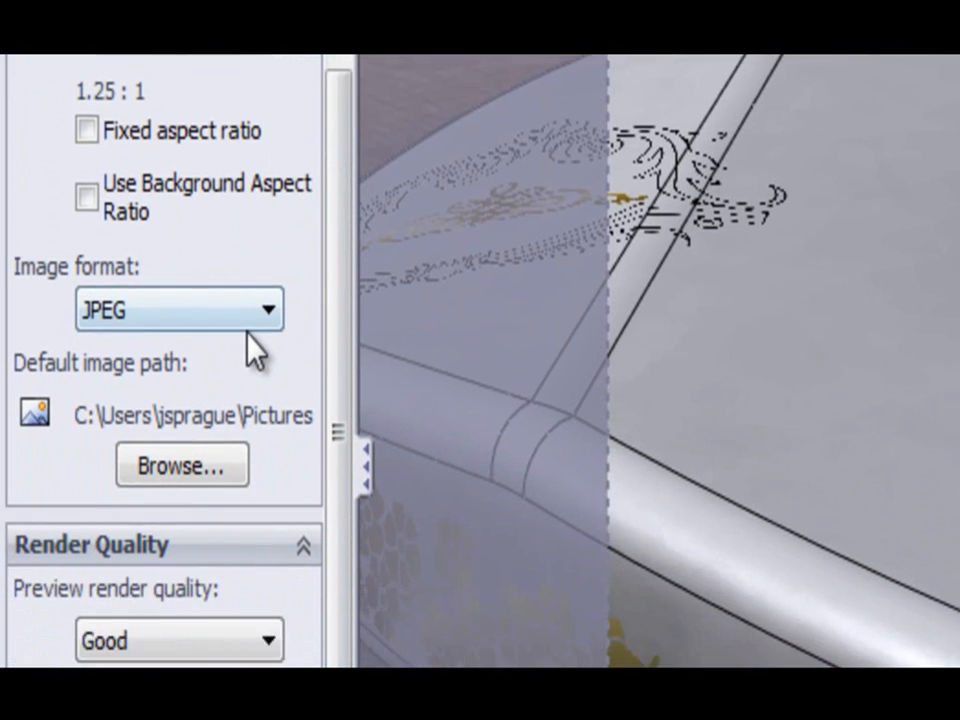
pyautogui.click(268, 310)
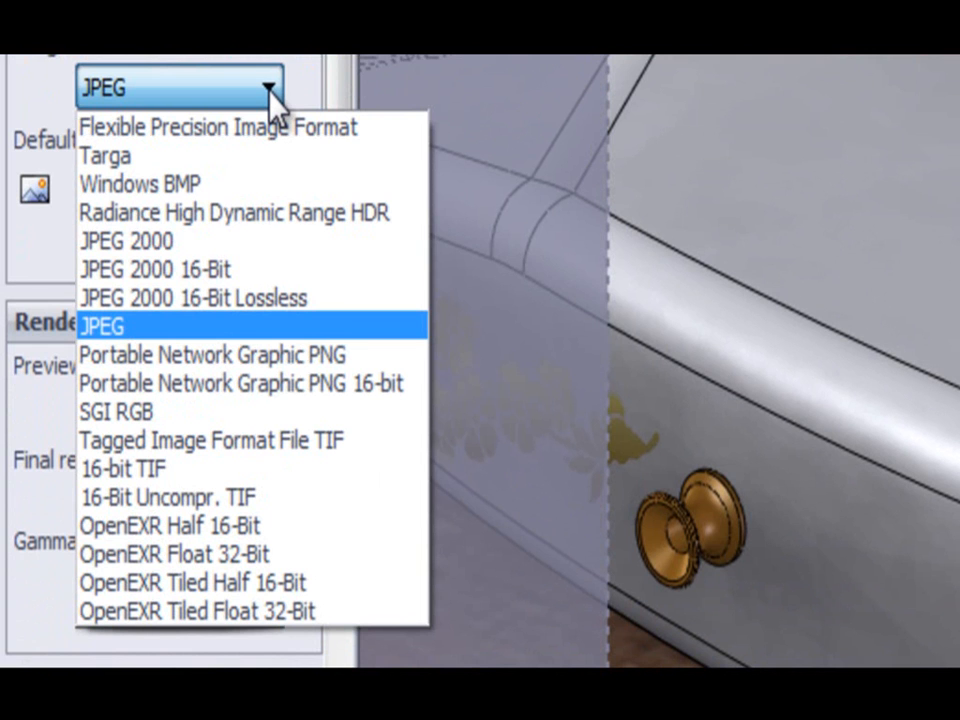
pyautogui.click(270, 90)
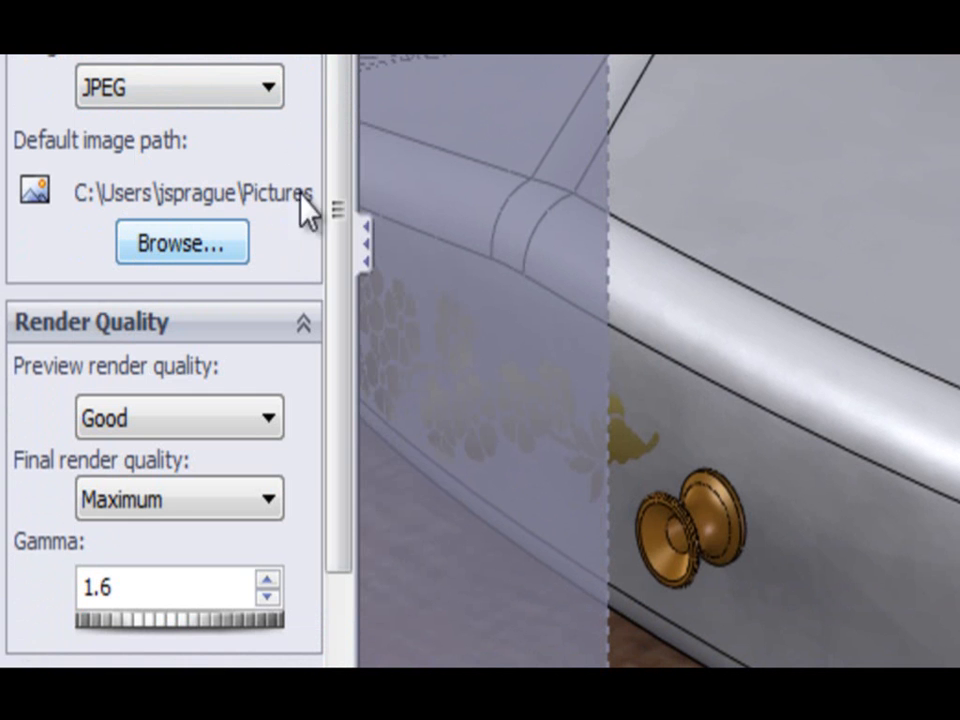
# Examine the preview and final render quality choices, the gamma setting and the remaining PhotoView 360 options below them.
pyautogui.scroll(-1, 343, 183)
pyautogui.moveTo(336, 166); pyautogui.dragTo(291, 381)
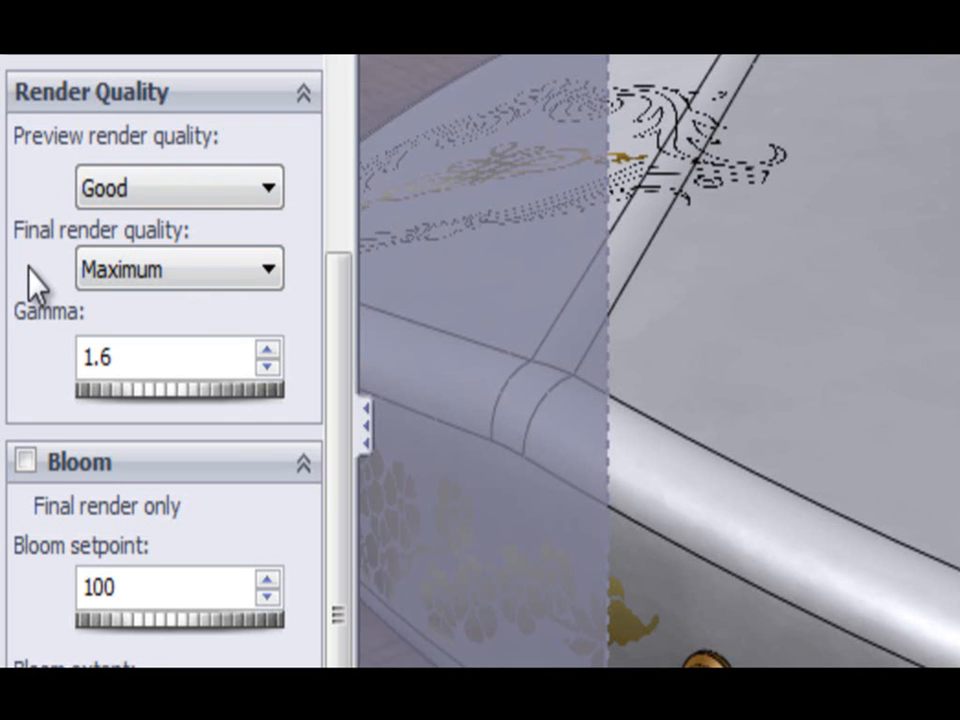
pyautogui.click(267, 199)
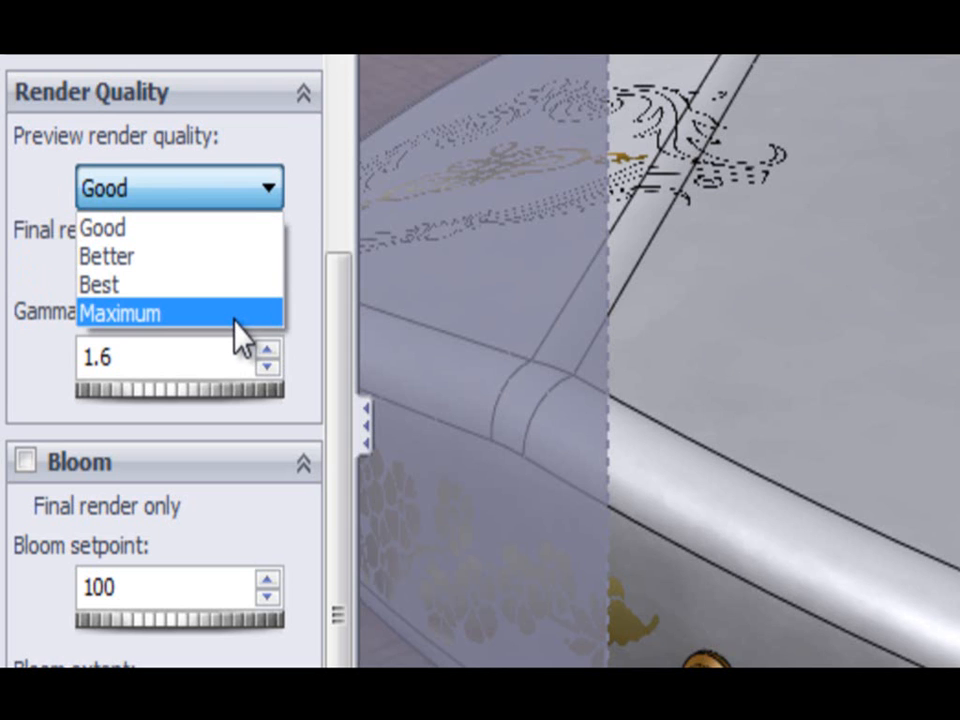
pyautogui.click(288, 165)
pyautogui.click(269, 272)
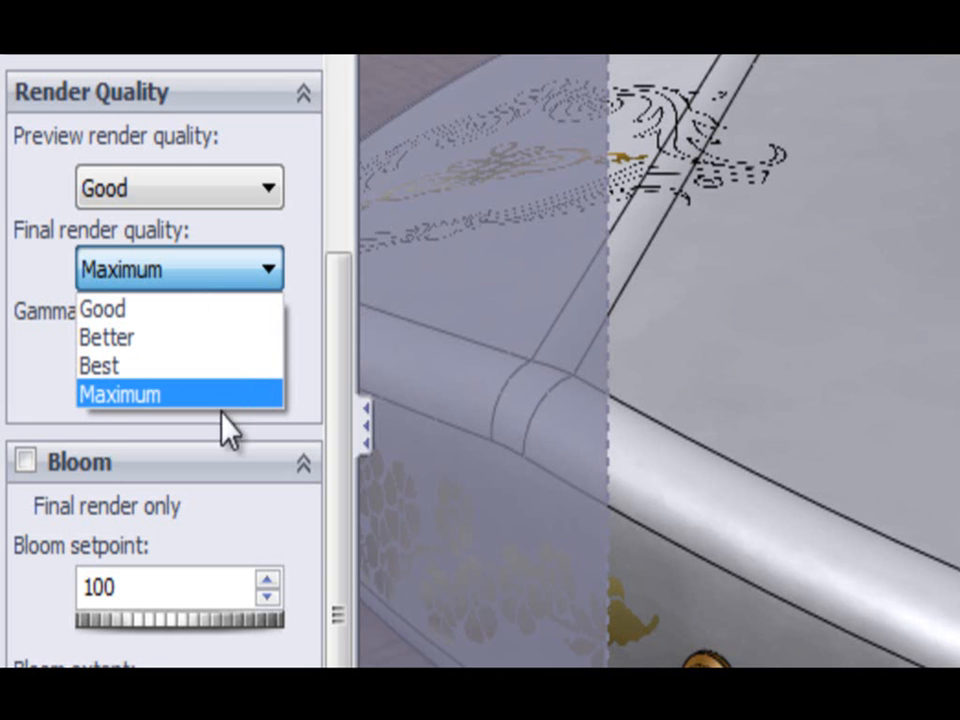
pyautogui.click(47, 407)
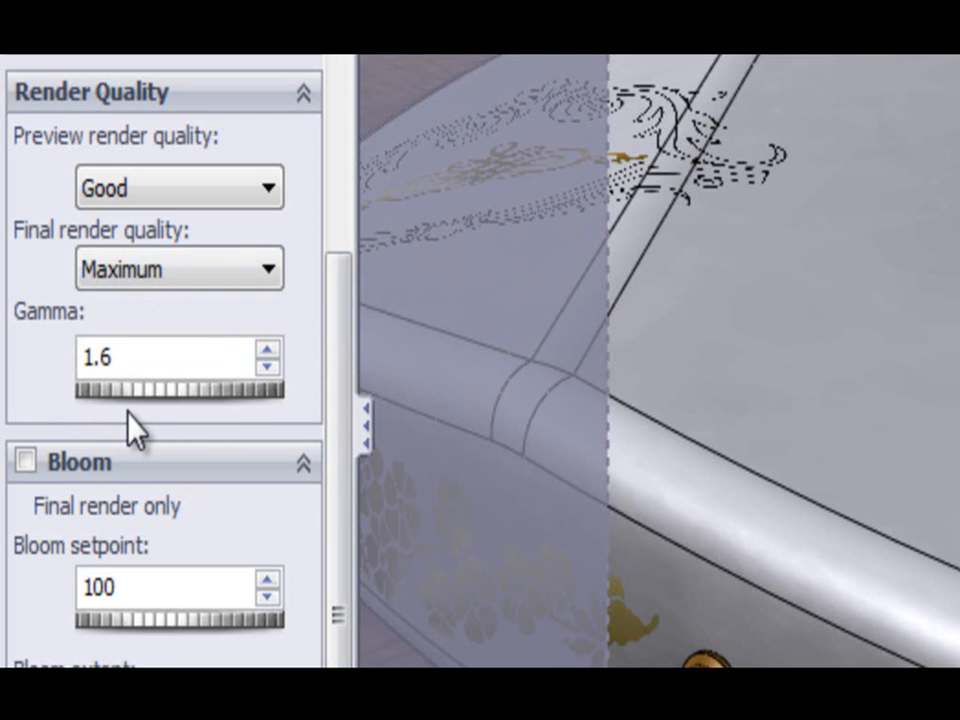
pyautogui.moveTo(349, 386); pyautogui.dragTo(347, 596)
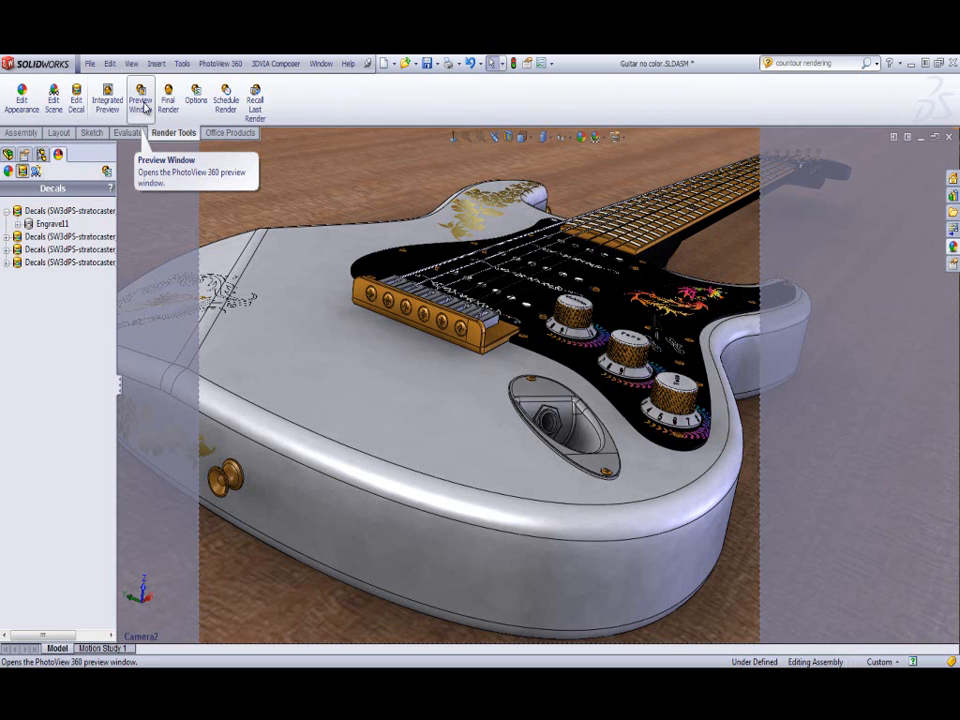
# Open the PhotoView 360 preview window for the guitar's camera view.
pyautogui.click(145, 107)
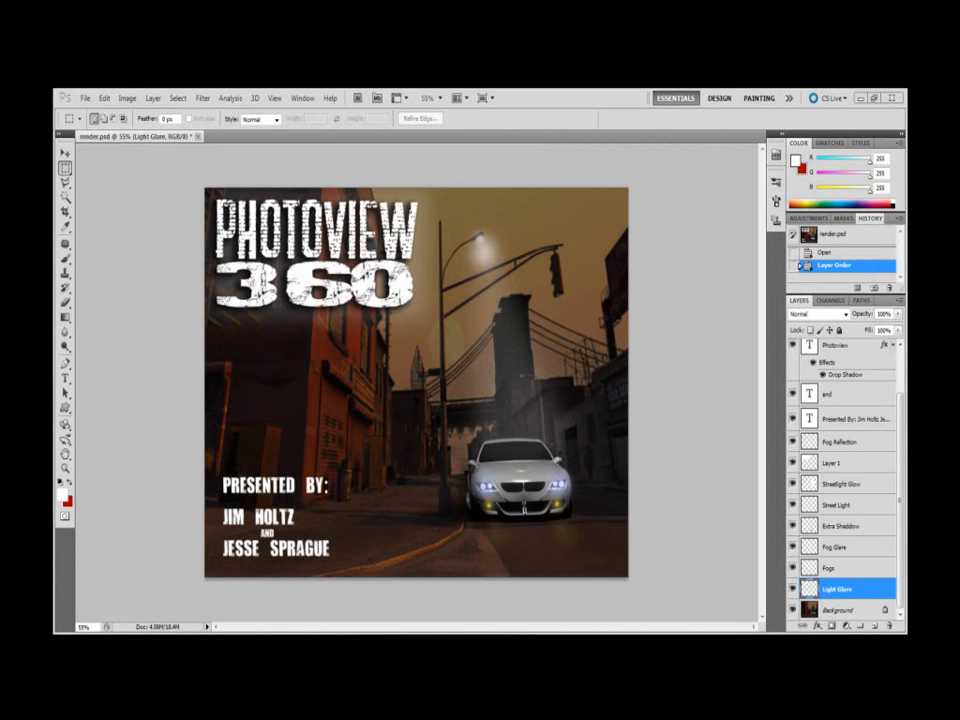
# Switch to Photoshop, leave only the Background layer of render.psd showing, and compare Light Glare off and on, leaving it visible.
pyautogui.keyDown('alt'); pyautogui.click(792, 609); pyautogui.keyUp('alt')
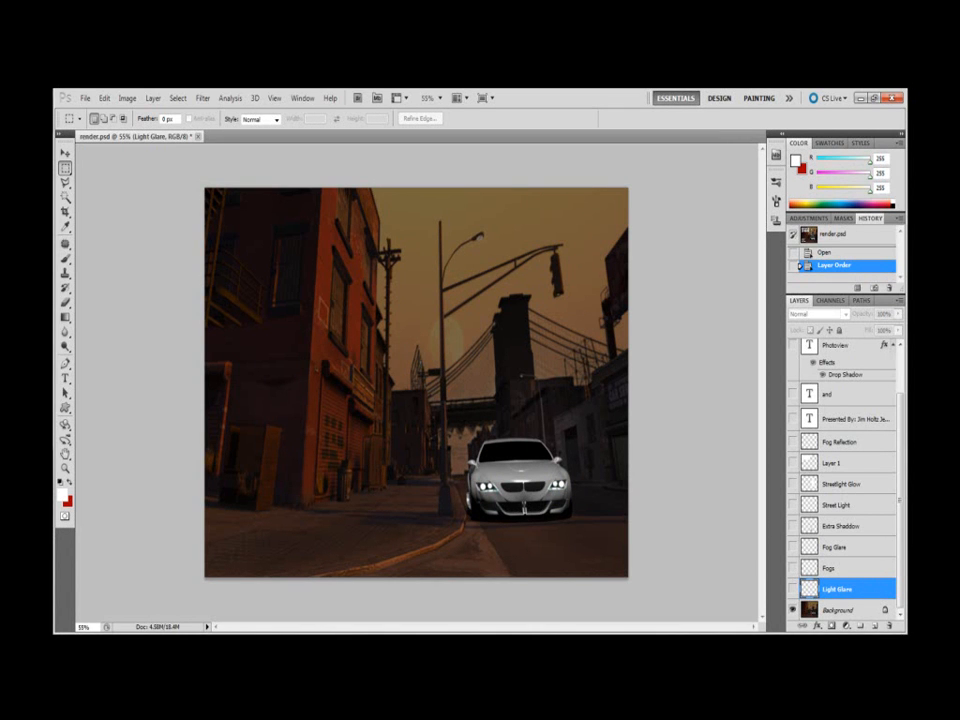
pyautogui.click(792, 589)
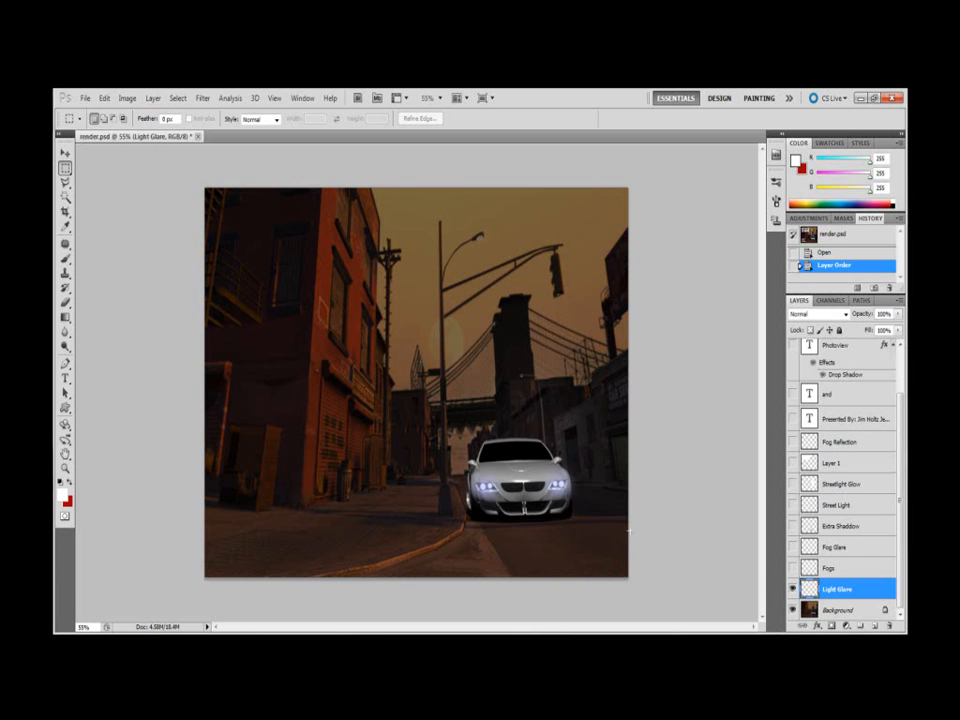
pyautogui.click(792, 589)
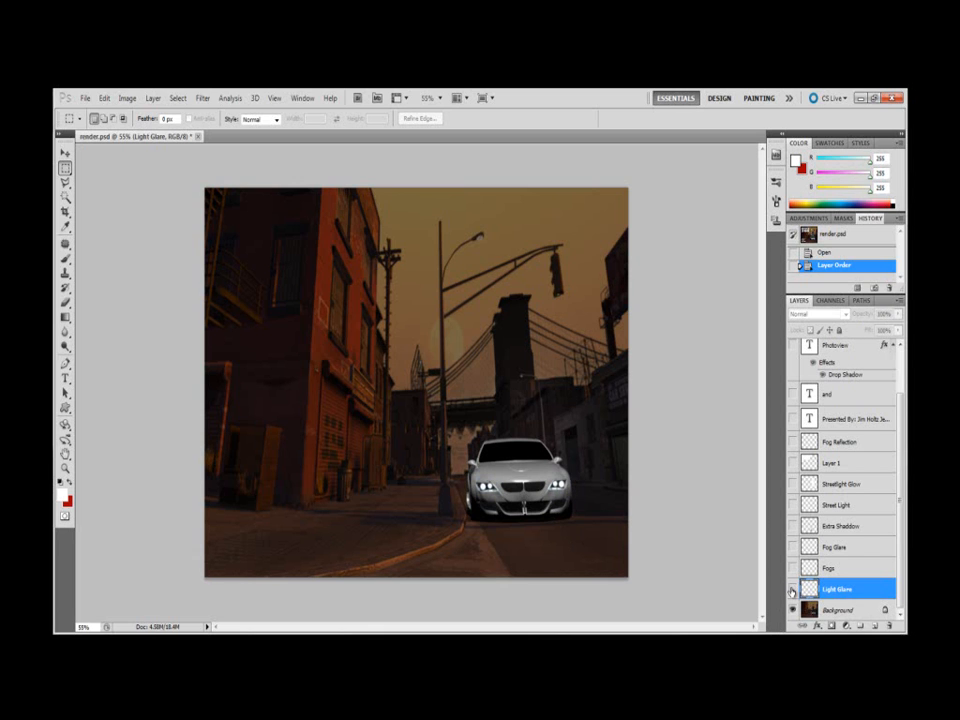
pyautogui.click(792, 589)
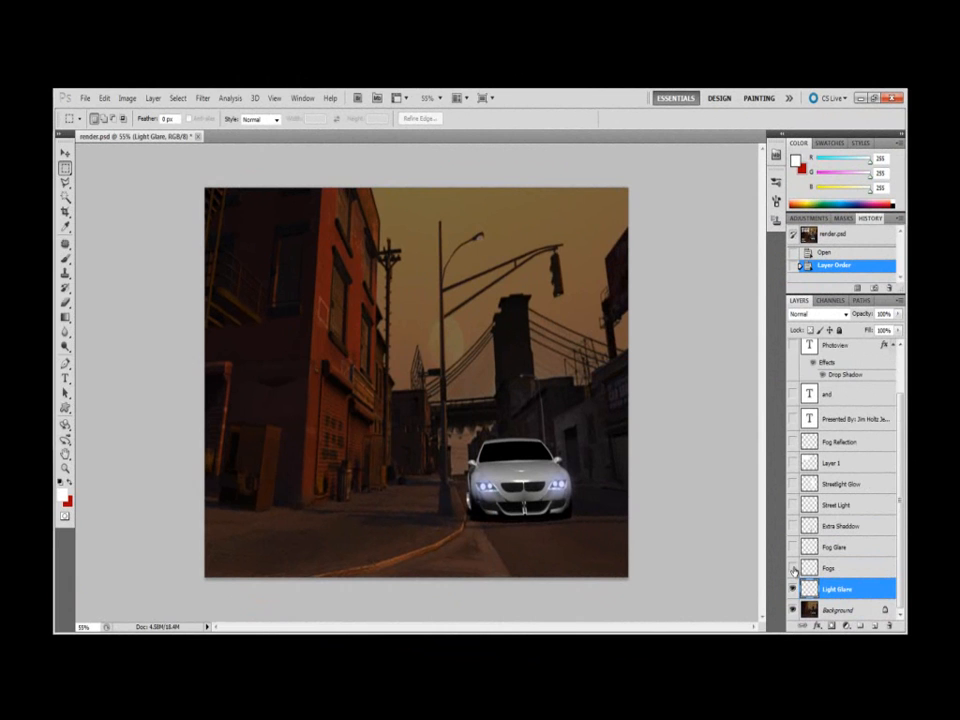
# Show the Fogs, Fog Glare, Extra Shaddow, Street Light, Streetlight Glow and Fog Reflection layers one after another.
pyautogui.click(793, 568)
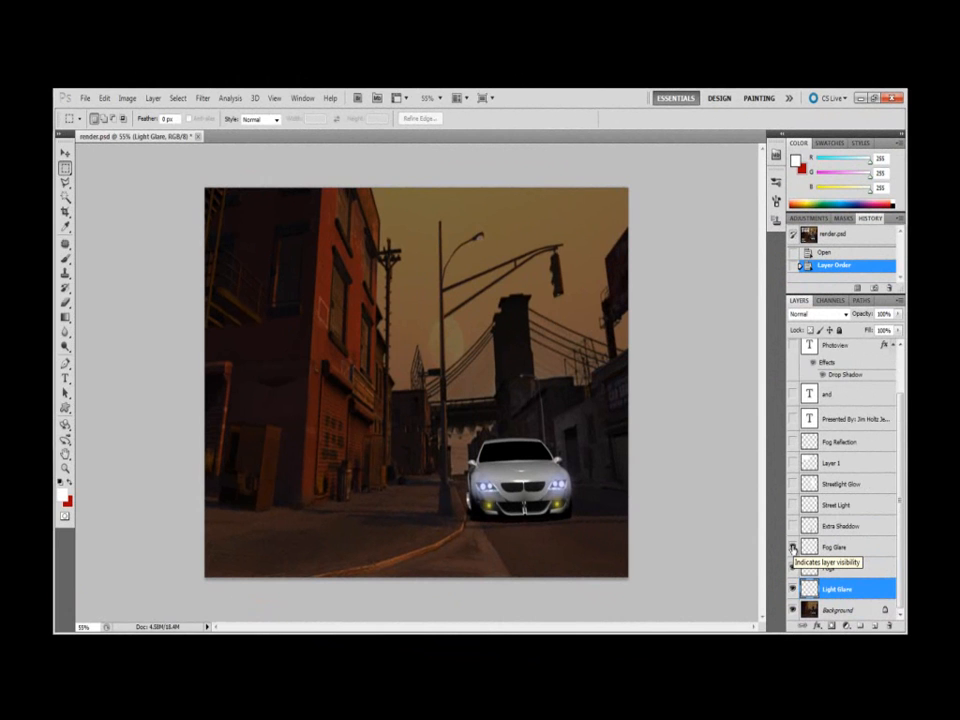
pyautogui.click(793, 527)
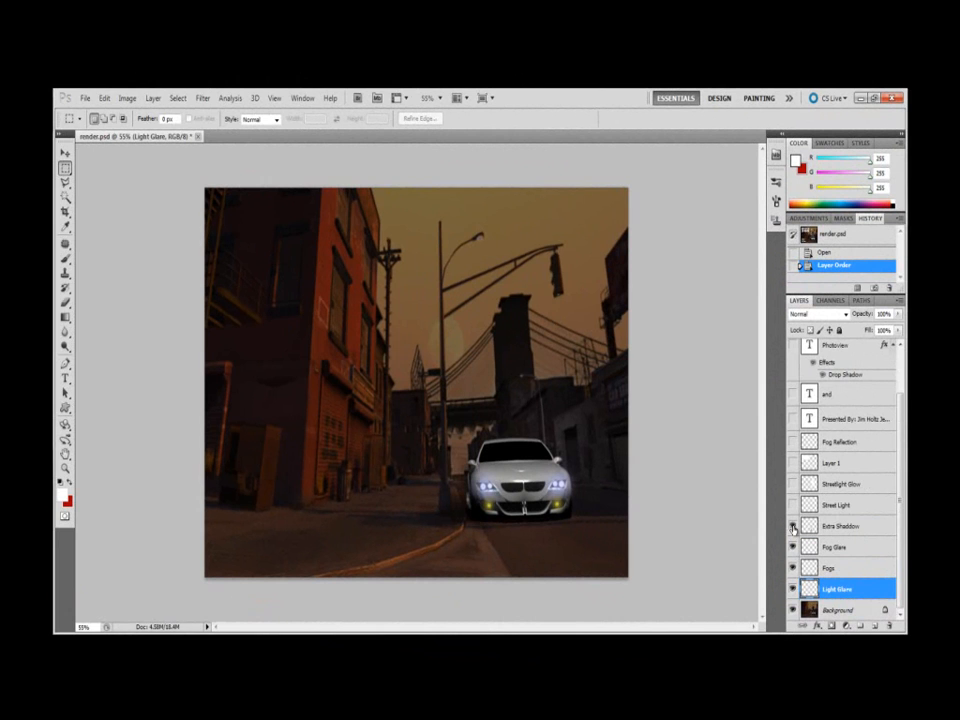
pyautogui.click(793, 506)
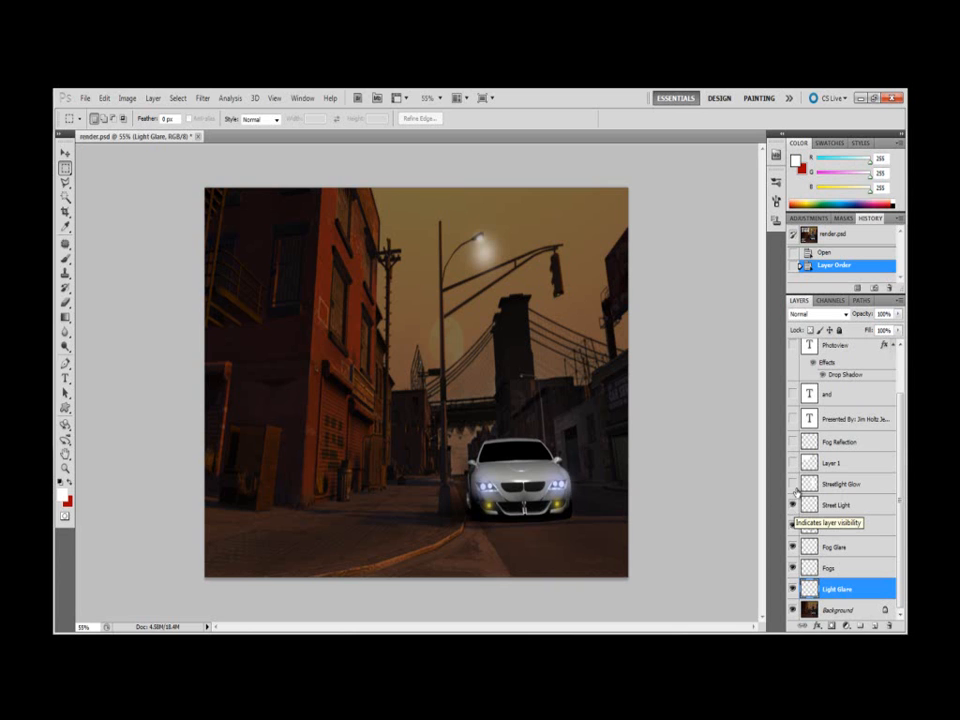
pyautogui.click(793, 485)
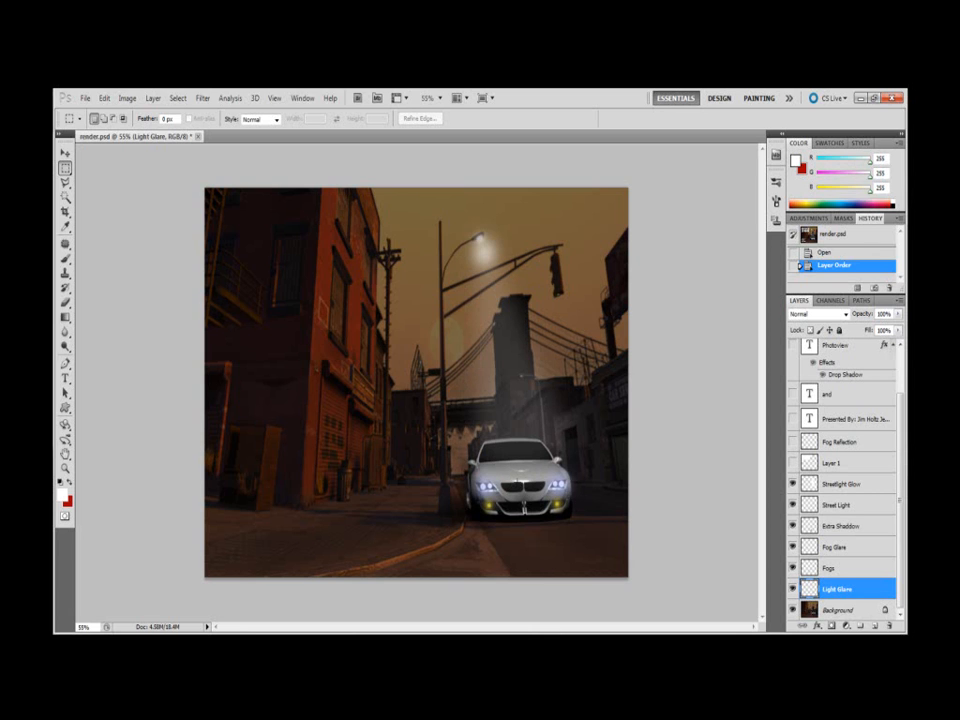
pyautogui.click(793, 443)
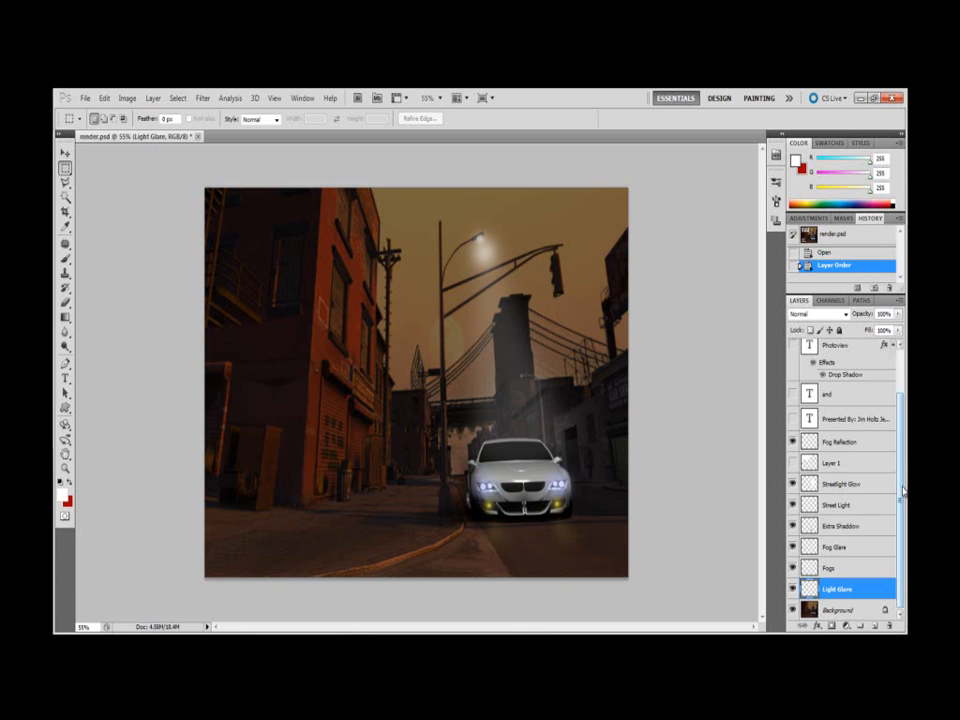
# Show the presenter credit, "and", Photoview and 360 text layers, plus Layer 1 for the glow behind the title.
pyautogui.scroll(2, 903, 490)
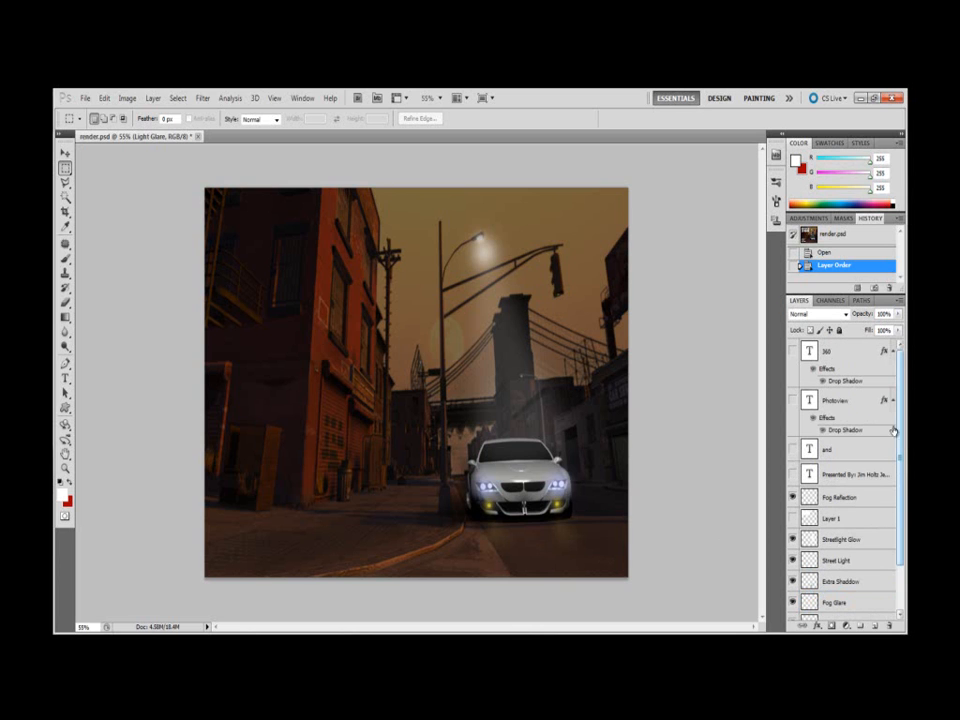
pyautogui.click(794, 474)
pyautogui.click(792, 449)
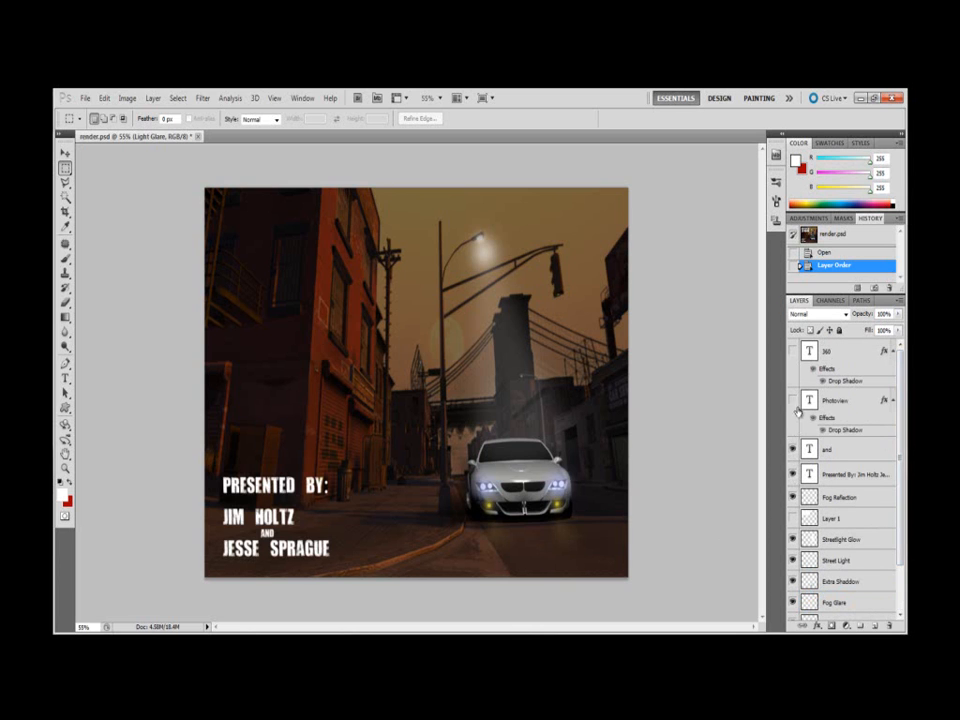
pyautogui.click(792, 400)
pyautogui.click(792, 351)
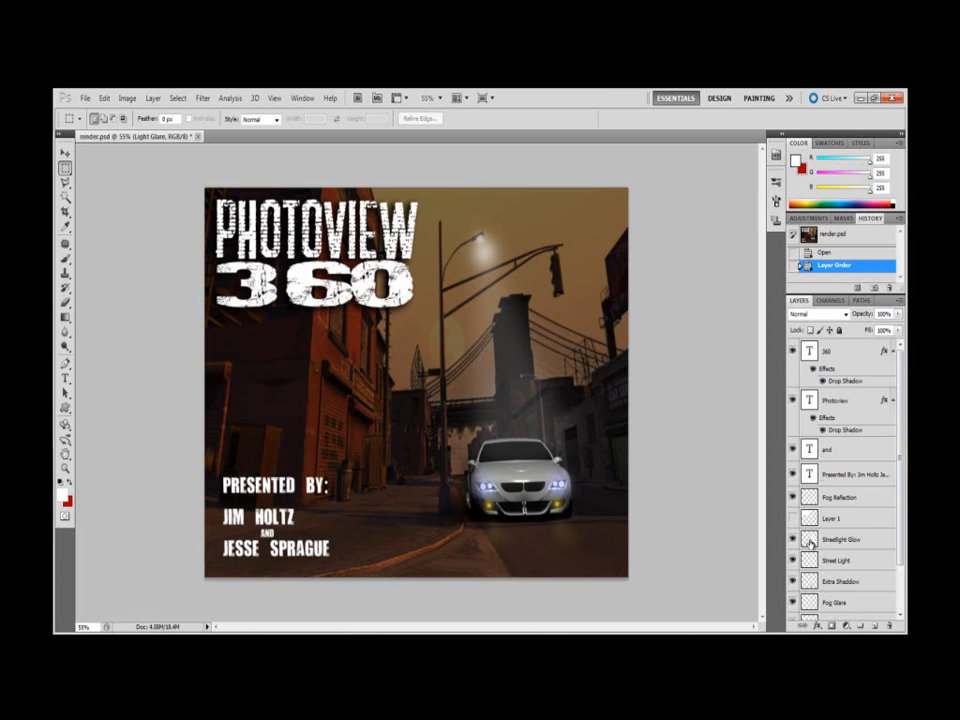
pyautogui.click(793, 518)
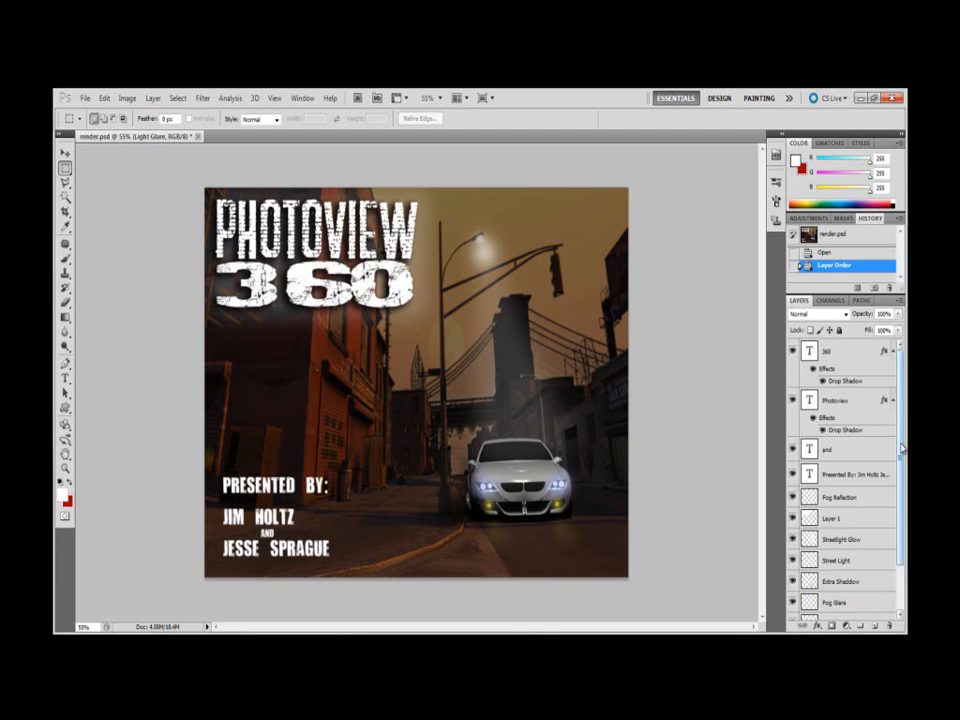
# Hide the Light Glare layer and add a new empty layer directly above it.
pyautogui.scroll(-2, 850, 520)
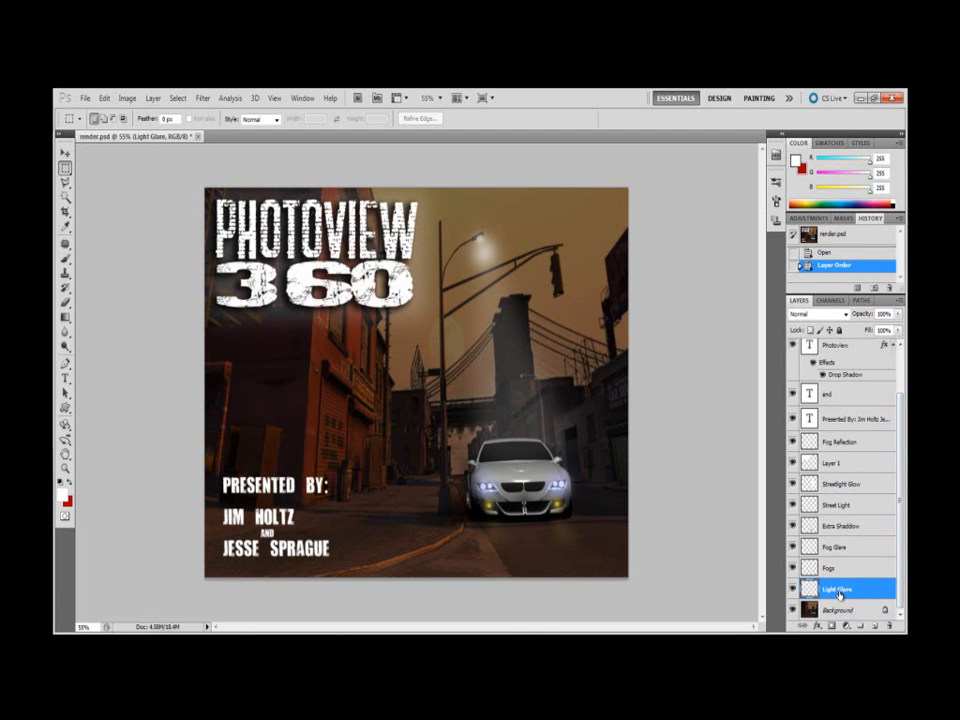
pyautogui.click(793, 590)
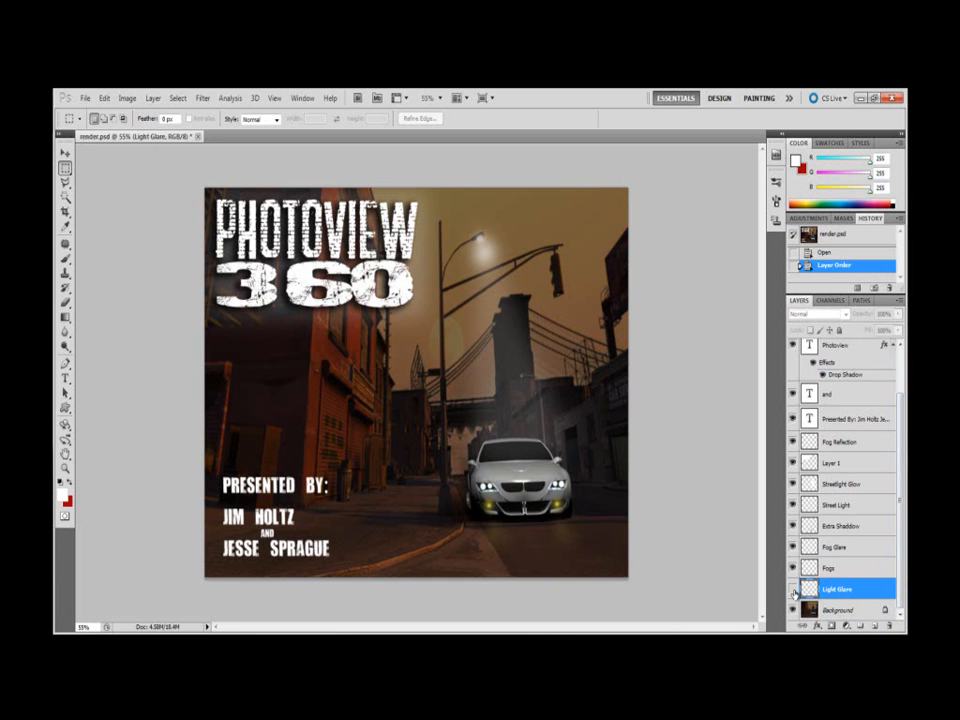
pyautogui.hotkey('ctrl', 'shift', 'n')
pyautogui.press('Return')
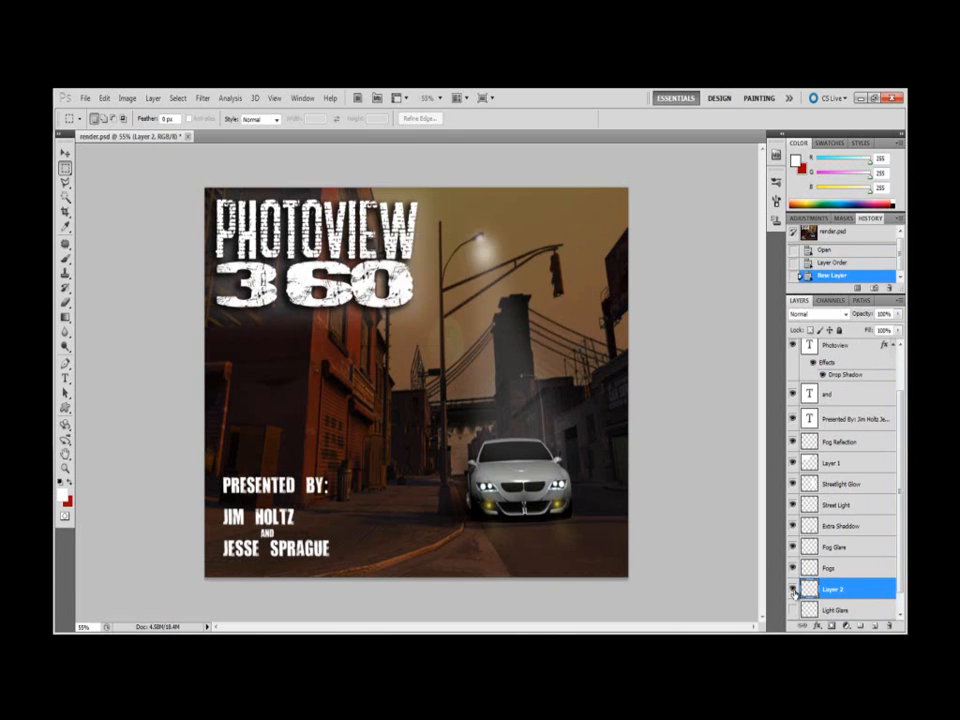
# Set the foreground color to a light blue, RGB 186, 203, 252.
pyautogui.click(66, 498)
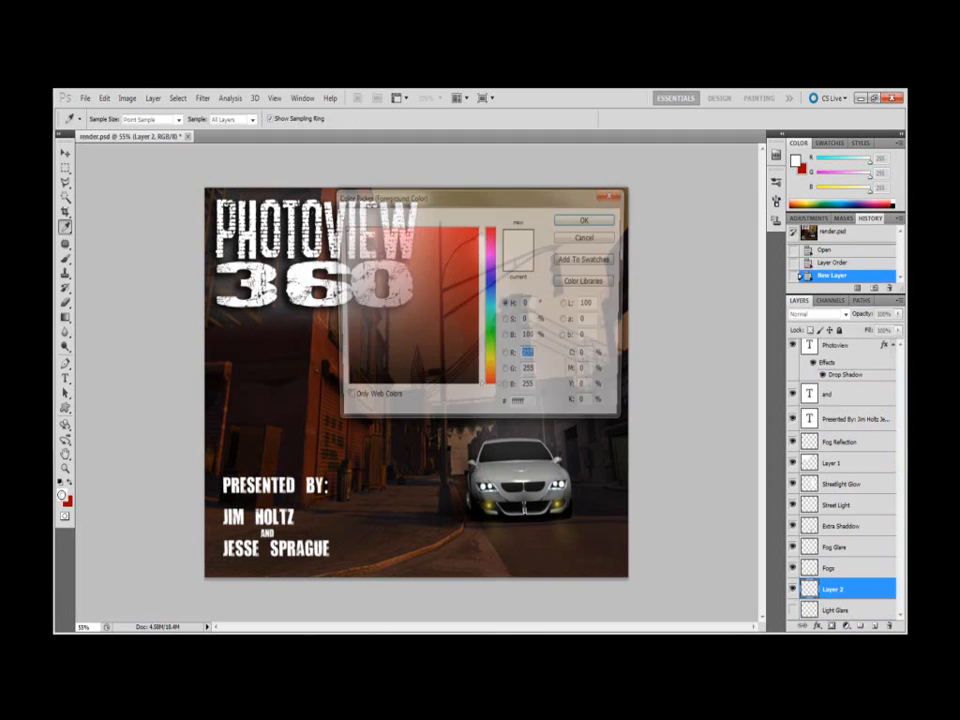
pyautogui.moveTo(492, 302)
pyautogui.mouseDown()
pyautogui.moveTo(492, 280)
pyautogui.moveTo(492, 288)
pyautogui.mouseUp()
pyautogui.moveTo(420, 257); pyautogui.dragTo(387, 230)
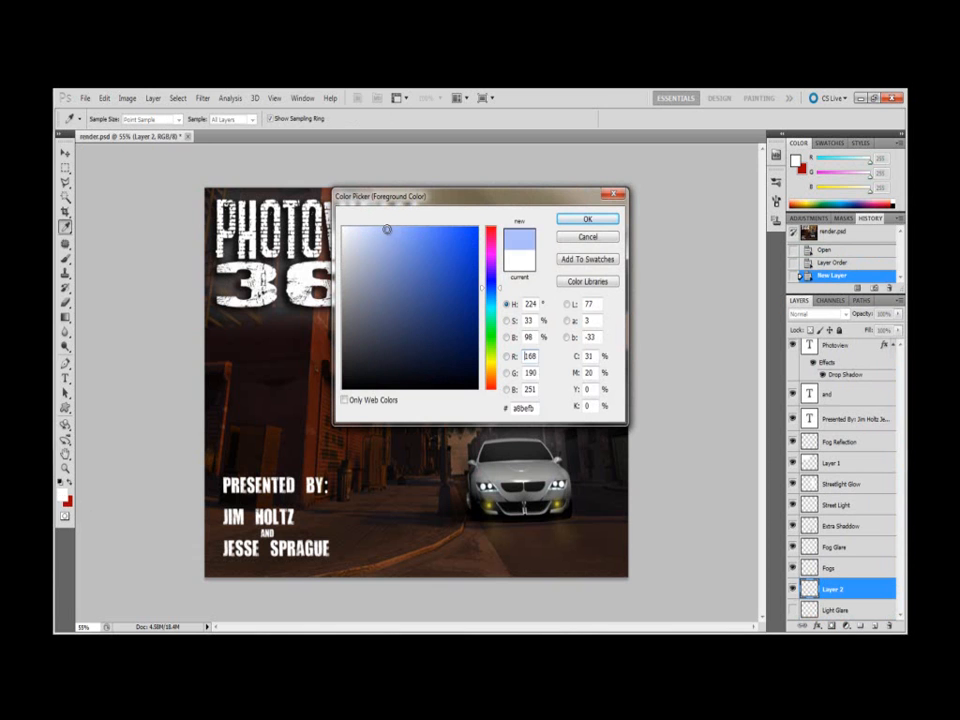
pyautogui.click(580, 218)
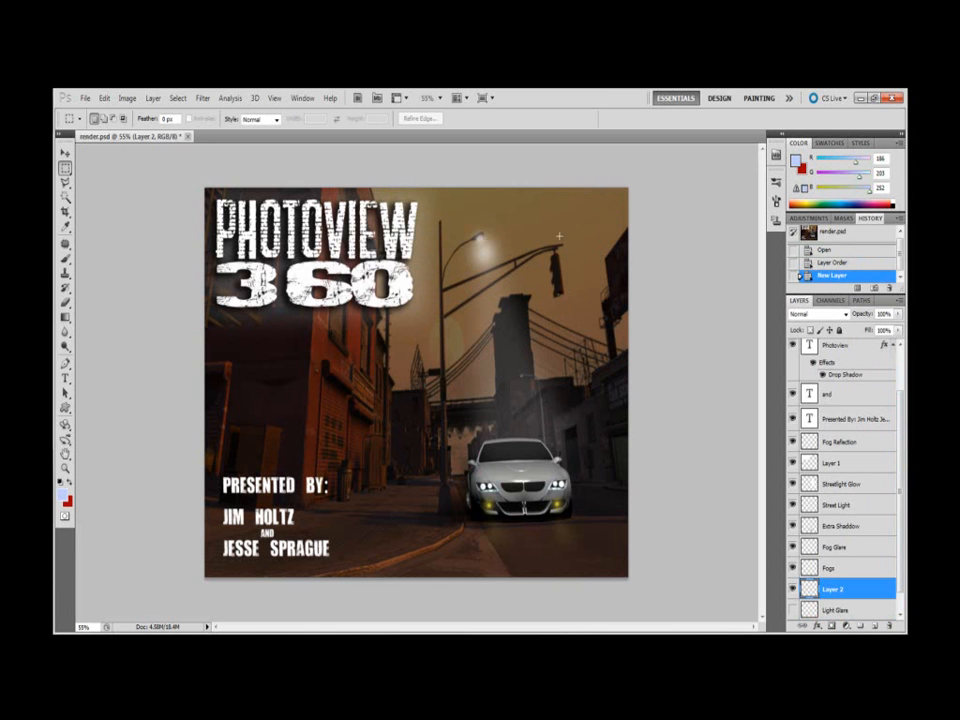
# Paint light blue glow dabs over both car headlights with a size 80 brush and lower the new layer's opacity to 55%.
pyautogui.click(64, 259)
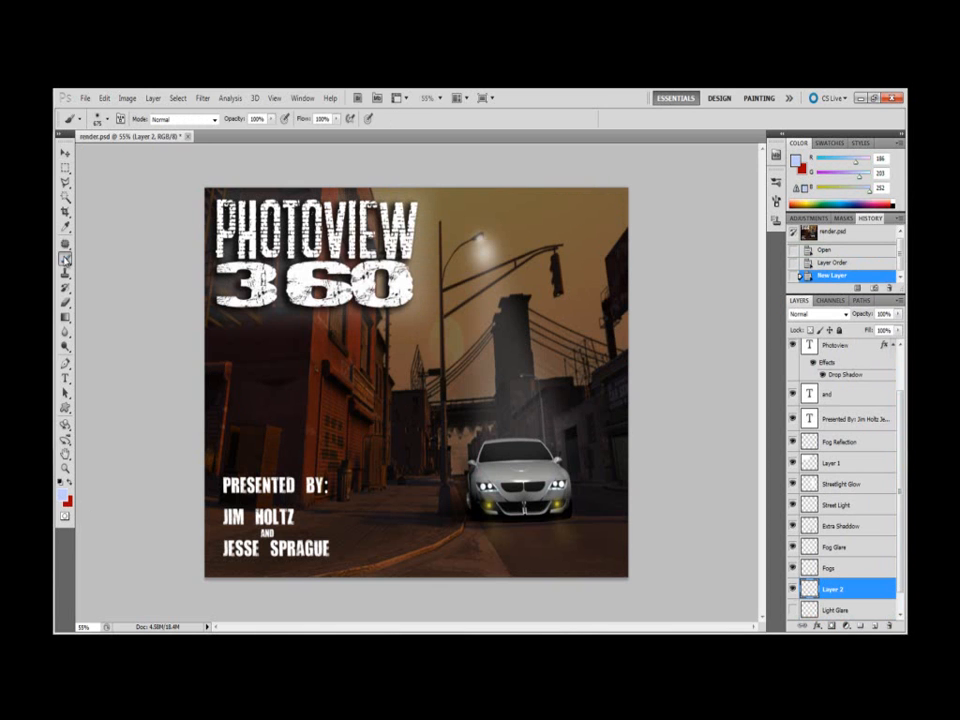
pyautogui.press('[')
pyautogui.press('[')
pyautogui.press('[')
pyautogui.press('[')
pyautogui.click(486, 487)
pyautogui.click(487, 487)
pyautogui.click(555, 487)
pyautogui.click(557, 486)
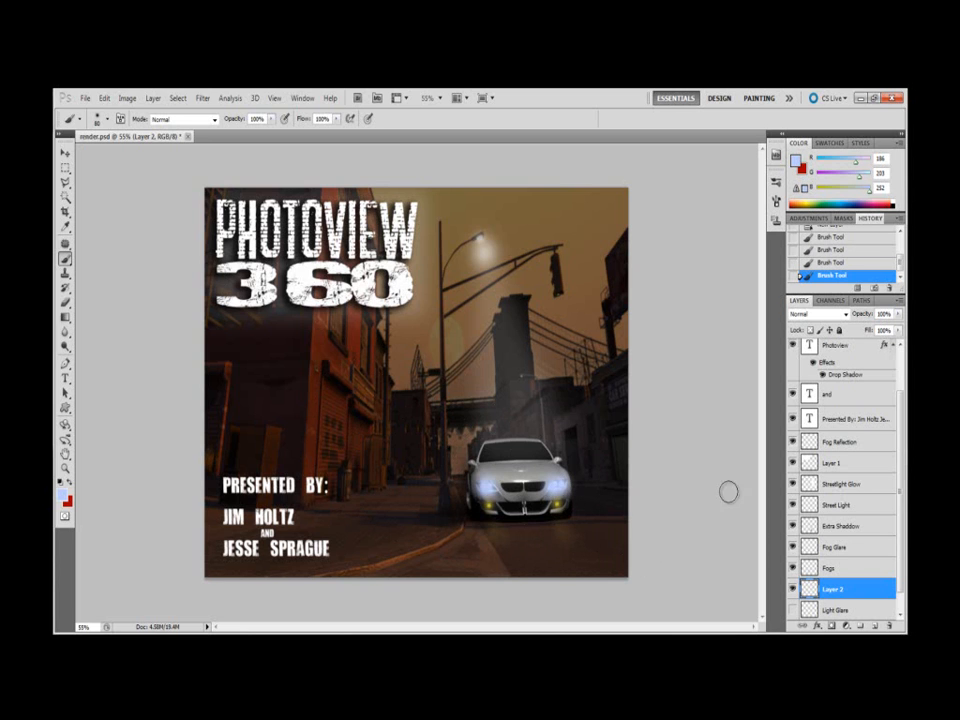
pyautogui.click(898, 314)
pyautogui.moveTo(898, 328); pyautogui.dragTo(875, 332)
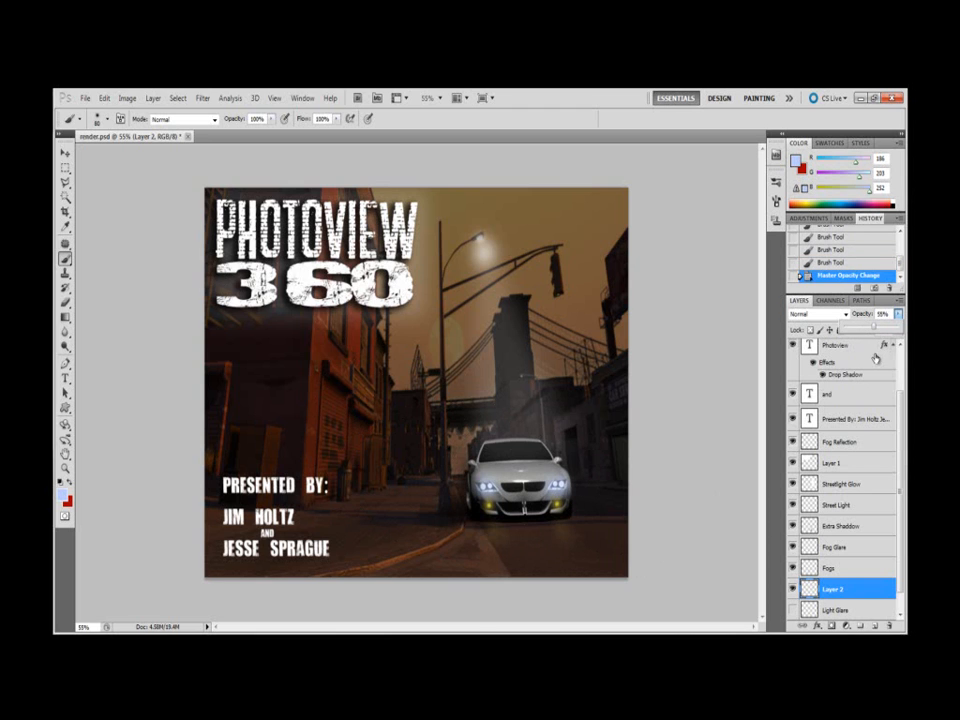